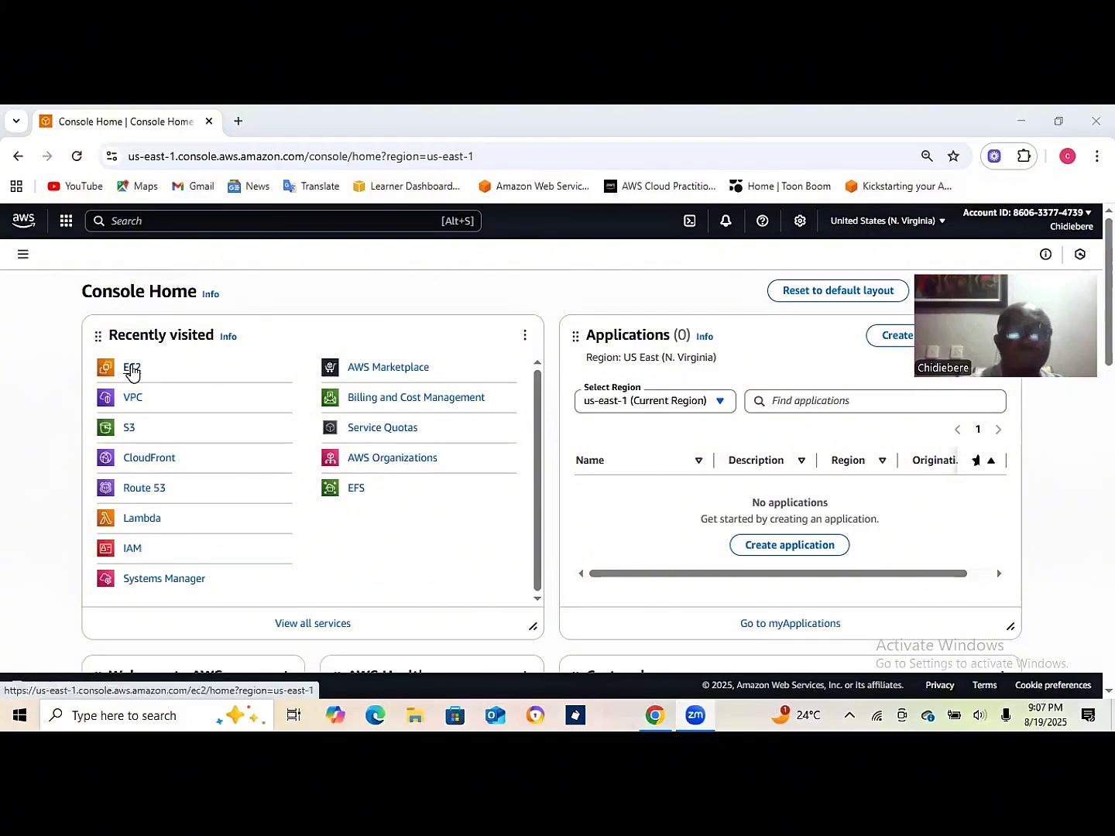
# Open the EC2 service's instances list and start launching a new instance.
pyautogui.click(132, 368)
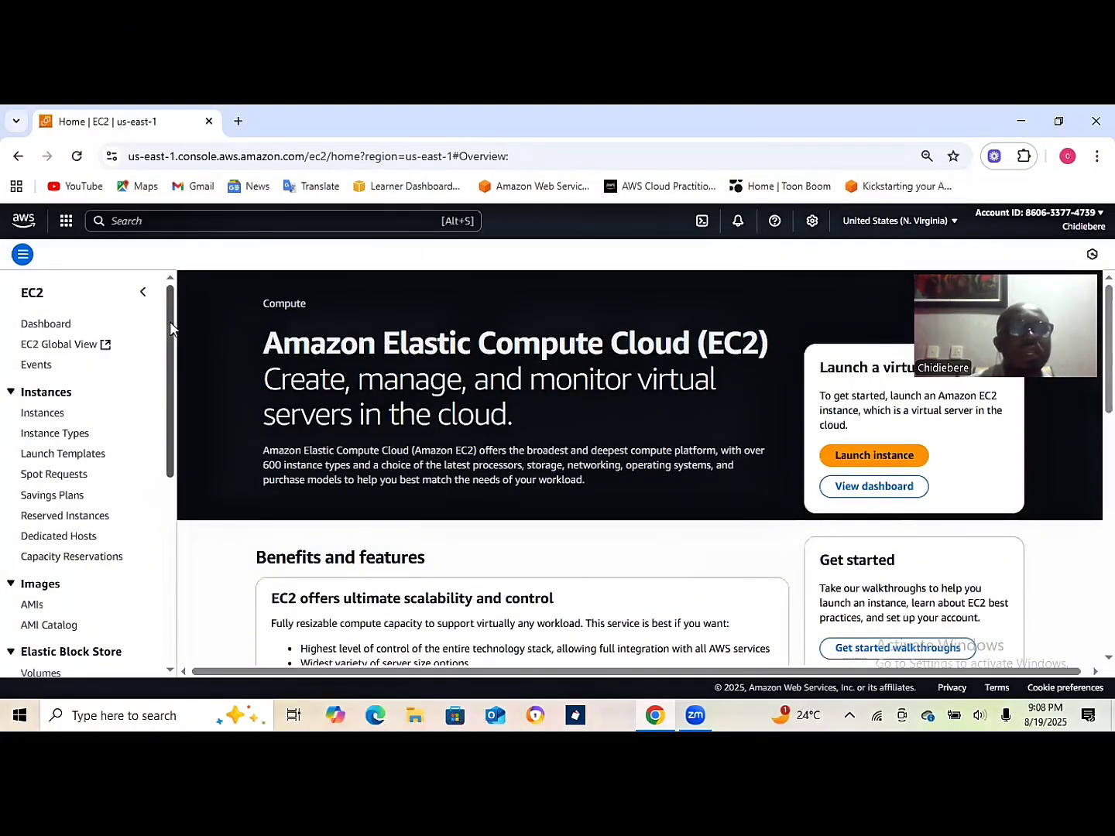
pyautogui.click(48, 414)
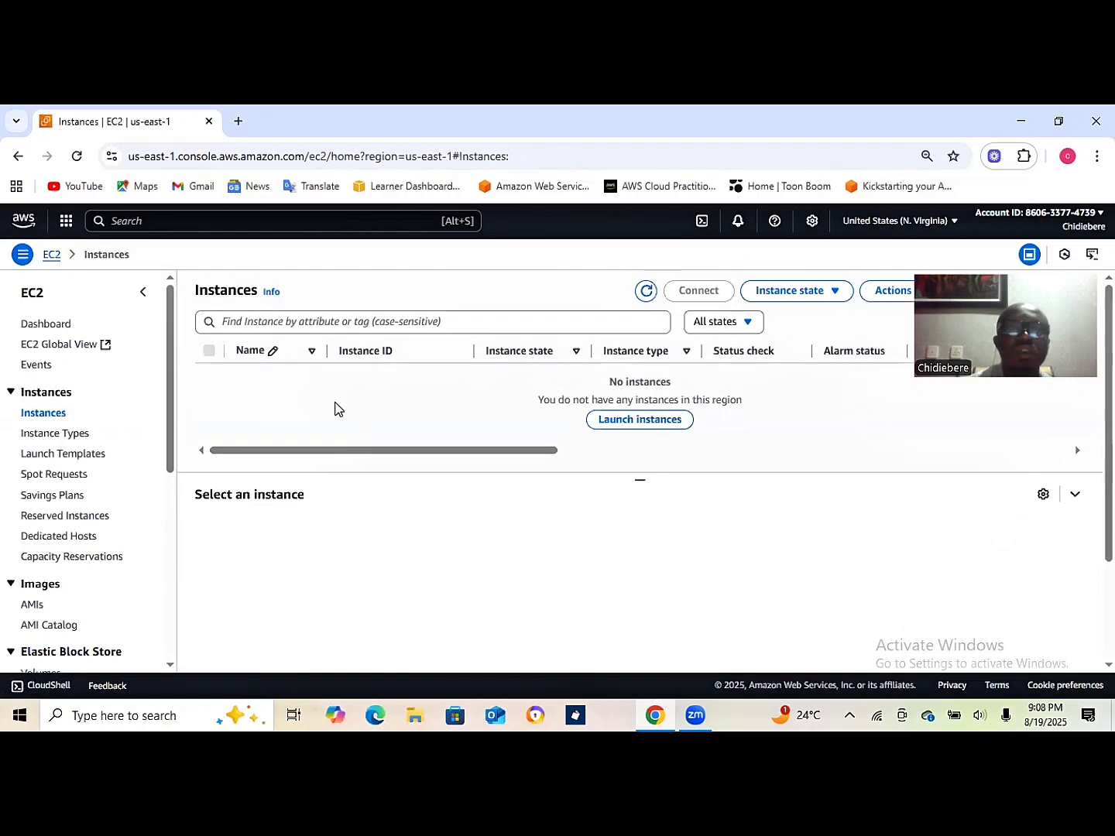
pyautogui.click(642, 421)
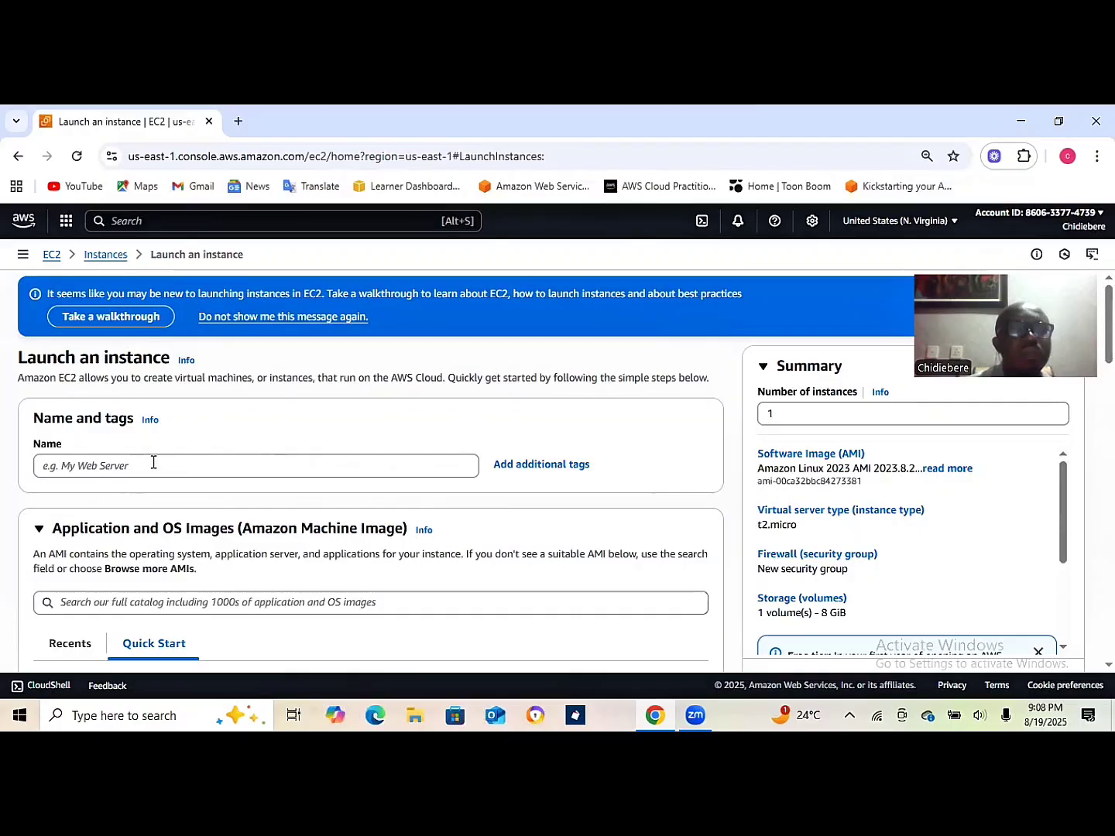
# Name the new instance WebServer1.
pyautogui.click(103, 469)
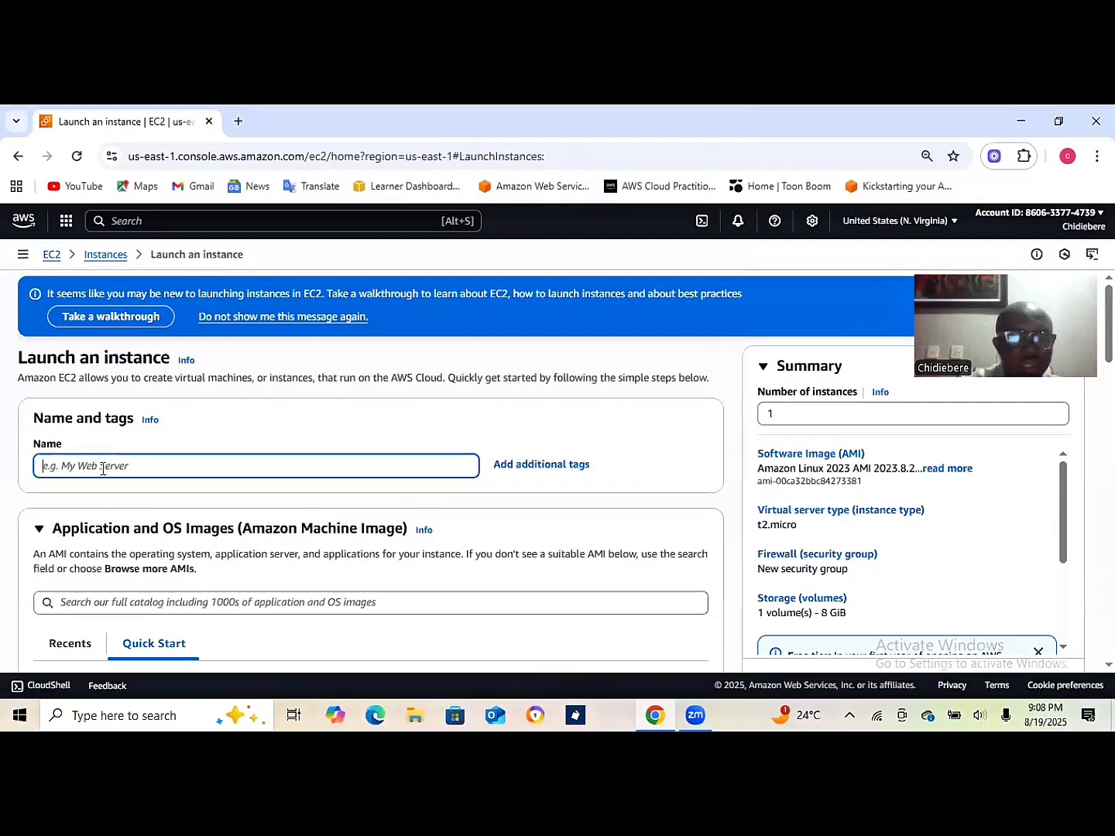
pyautogui.write('Serv')
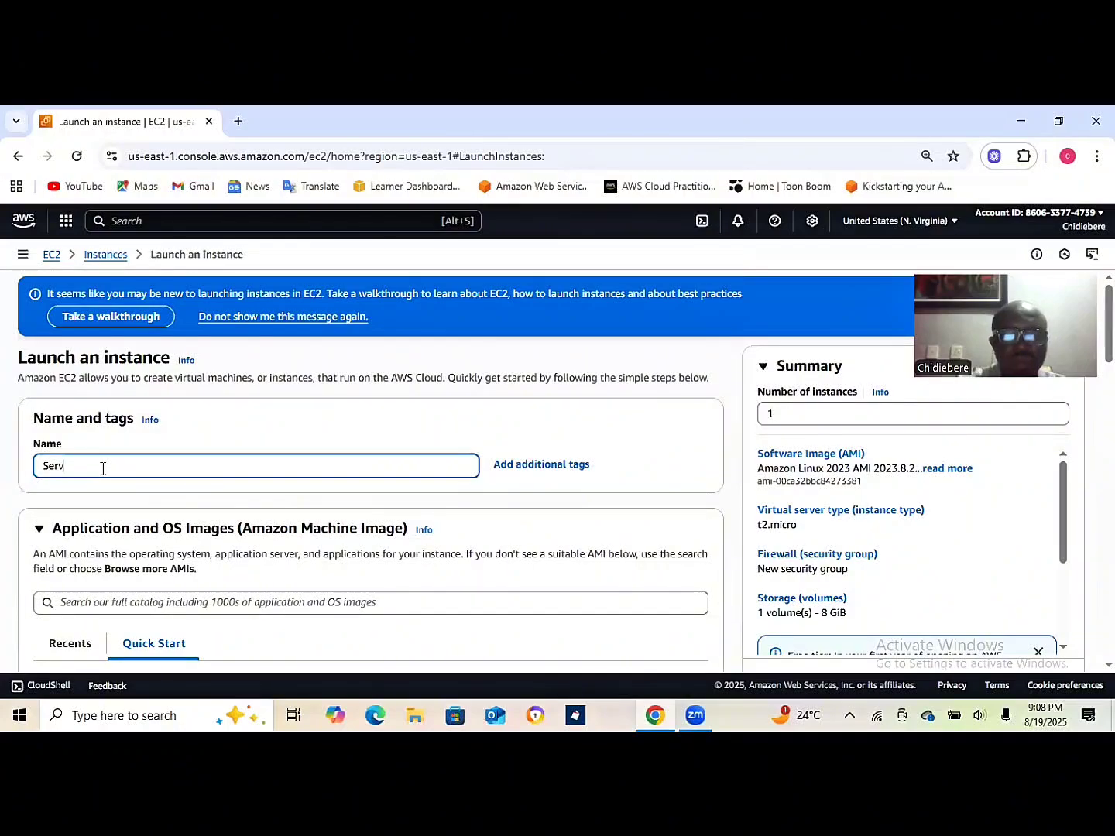
pyautogui.press('BackSpace')
pyautogui.press('BackSpace')
pyautogui.press('BackSpace')
pyautogui.press('BackSpace')
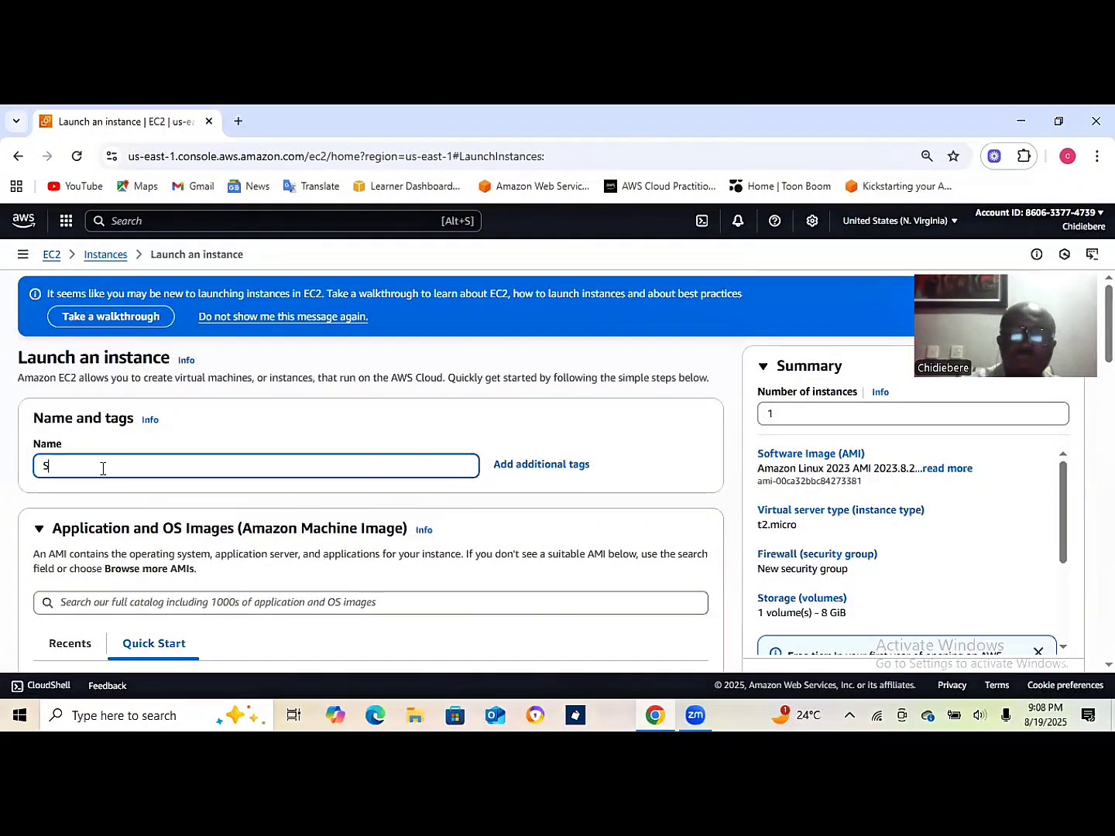
pyautogui.write('Wev')
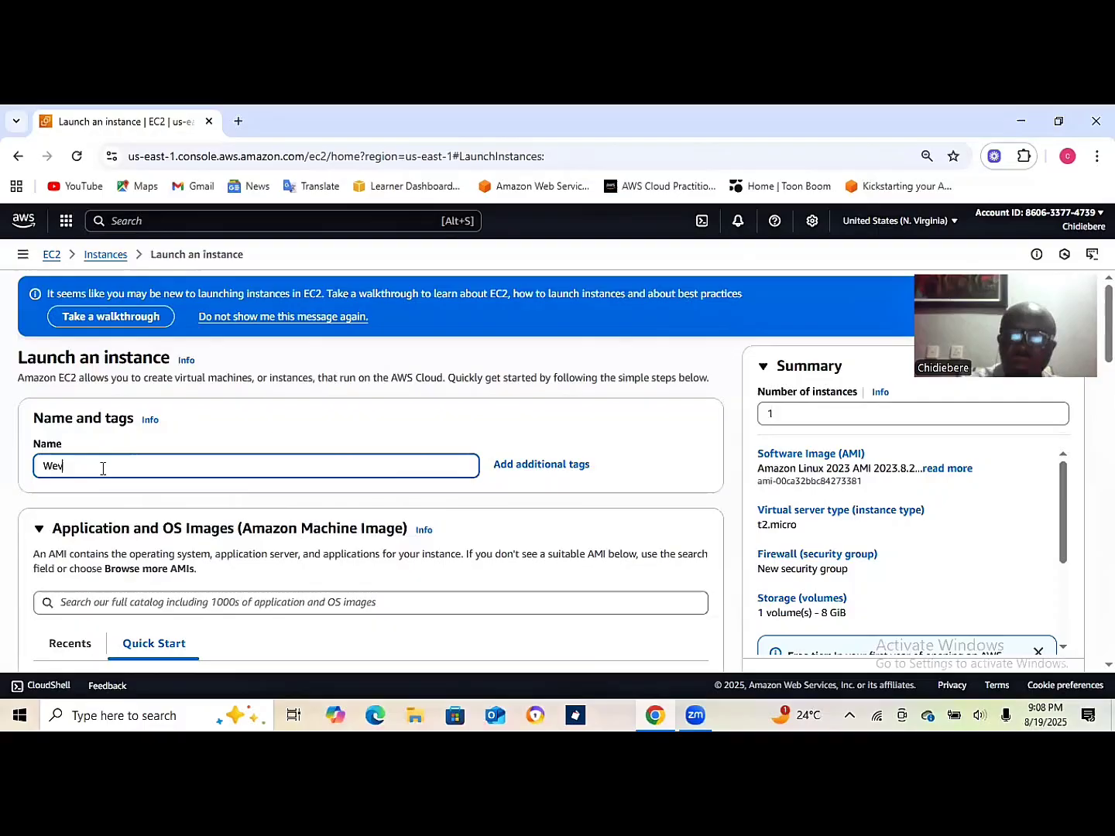
pyautogui.press('BackSpace')
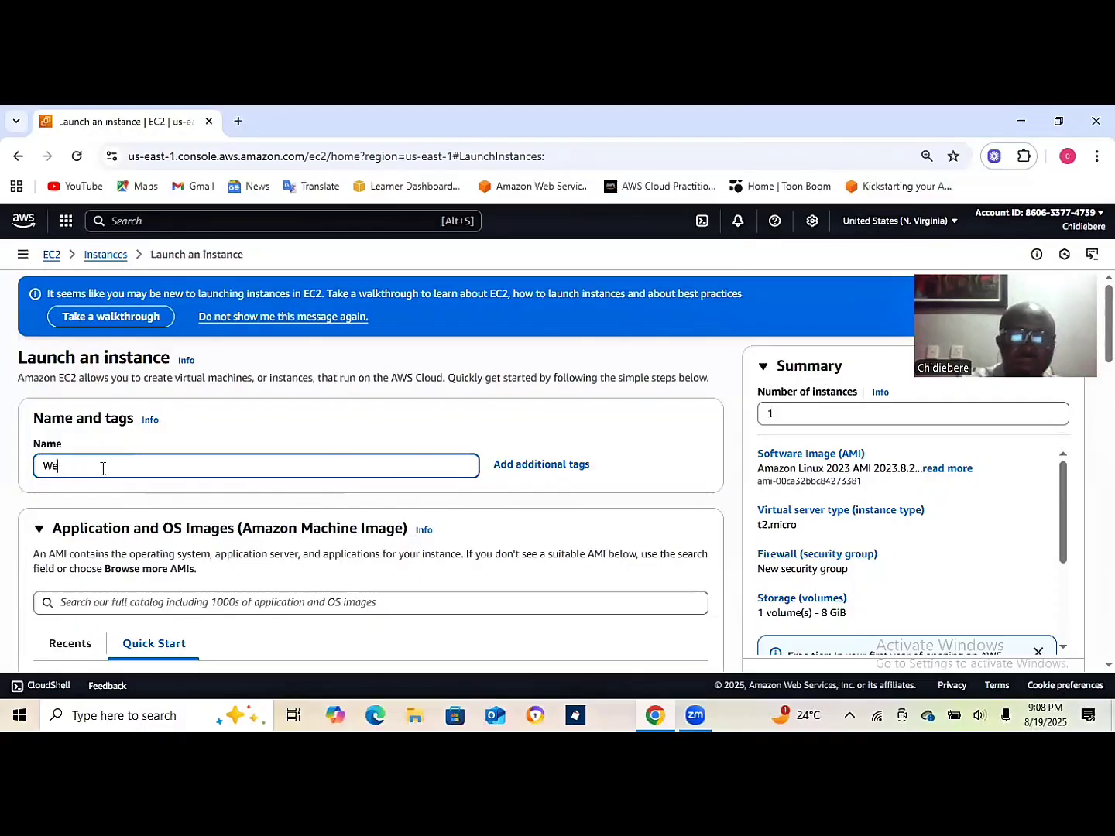
pyautogui.write('bSer')
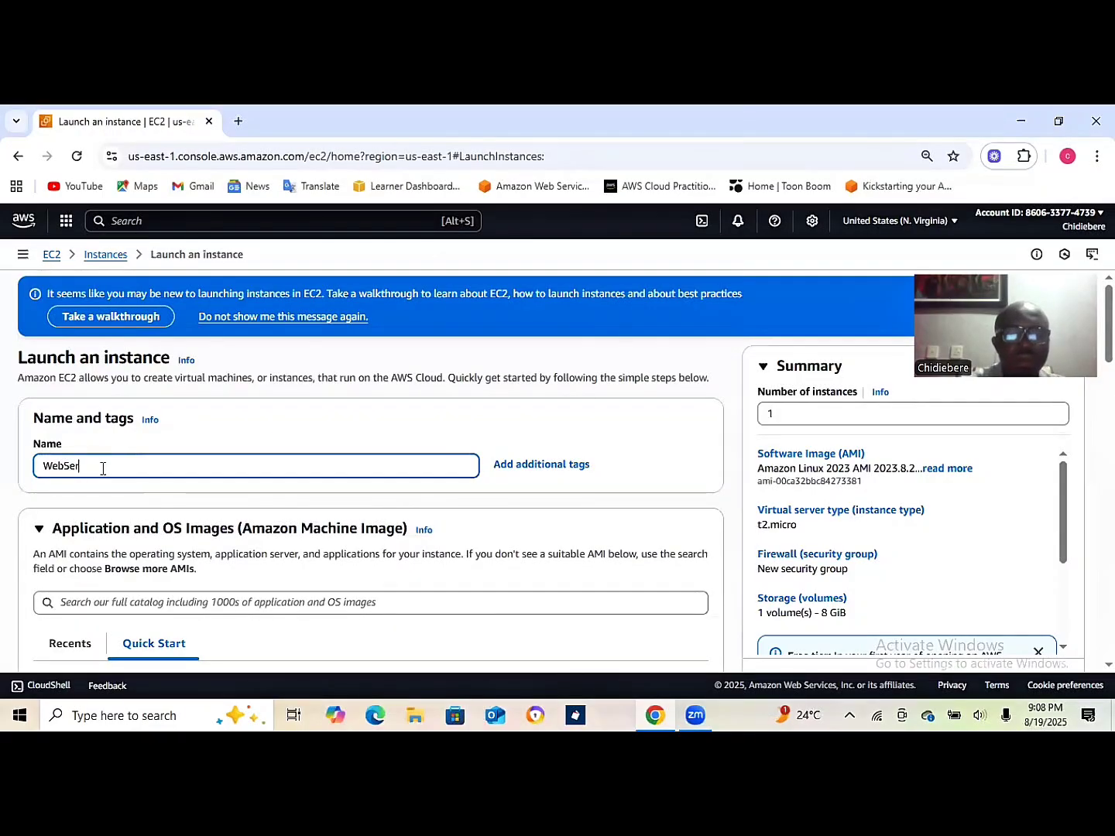
pyautogui.write('ver1')
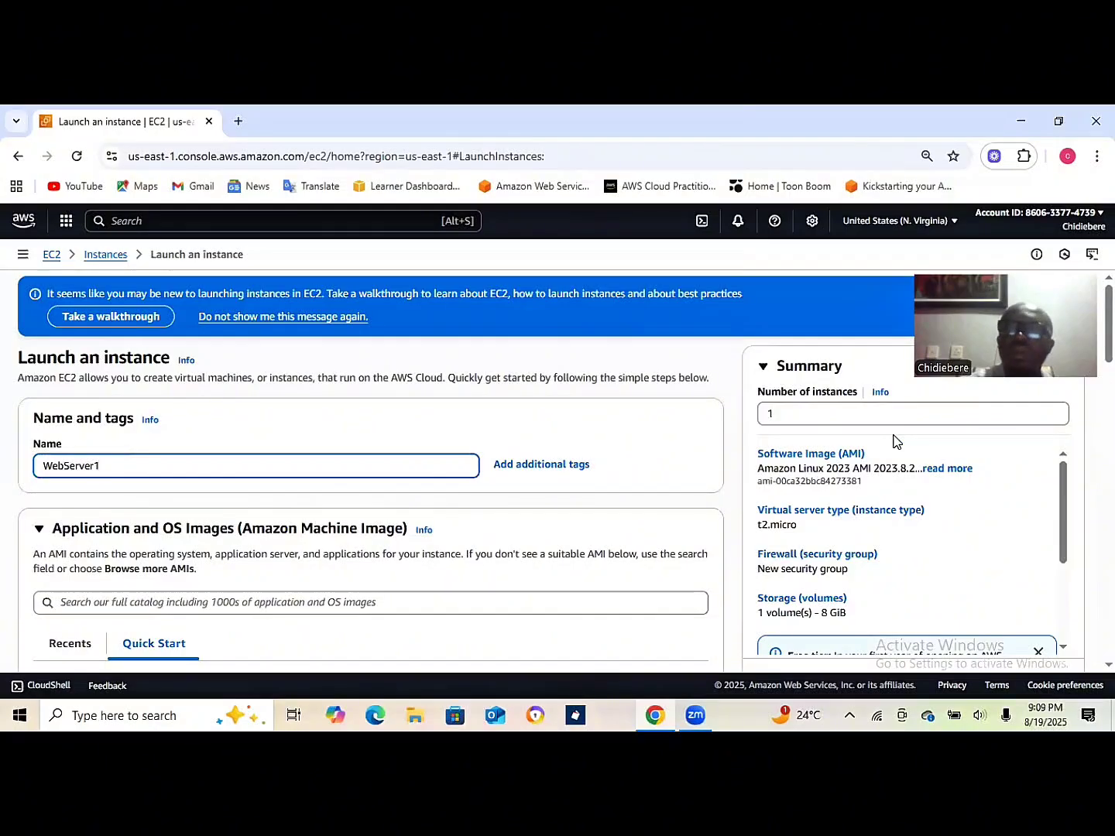
# Choose Ubuntu as the instance's operating system image and keep waiting for the unresponsive page.
pyautogui.scroll(-2, 372, 464)
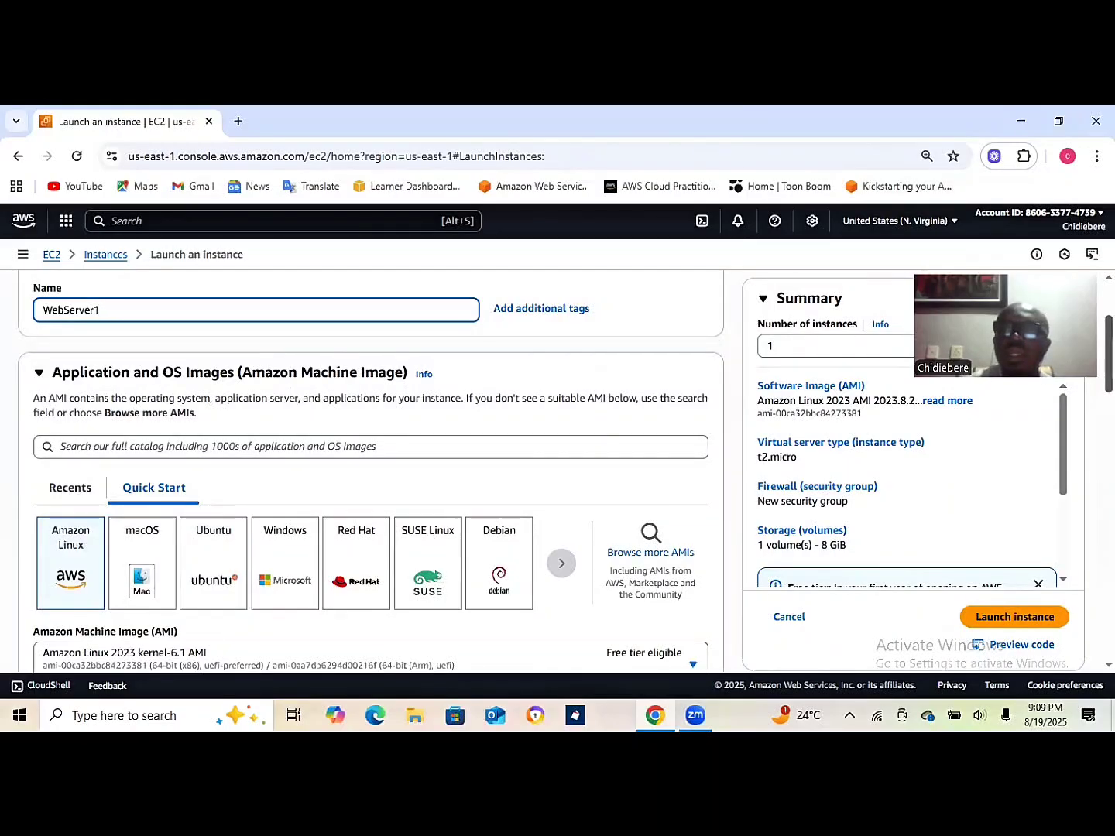
pyautogui.scroll(-1, 372, 464)
pyautogui.scroll(-1, 372, 465)
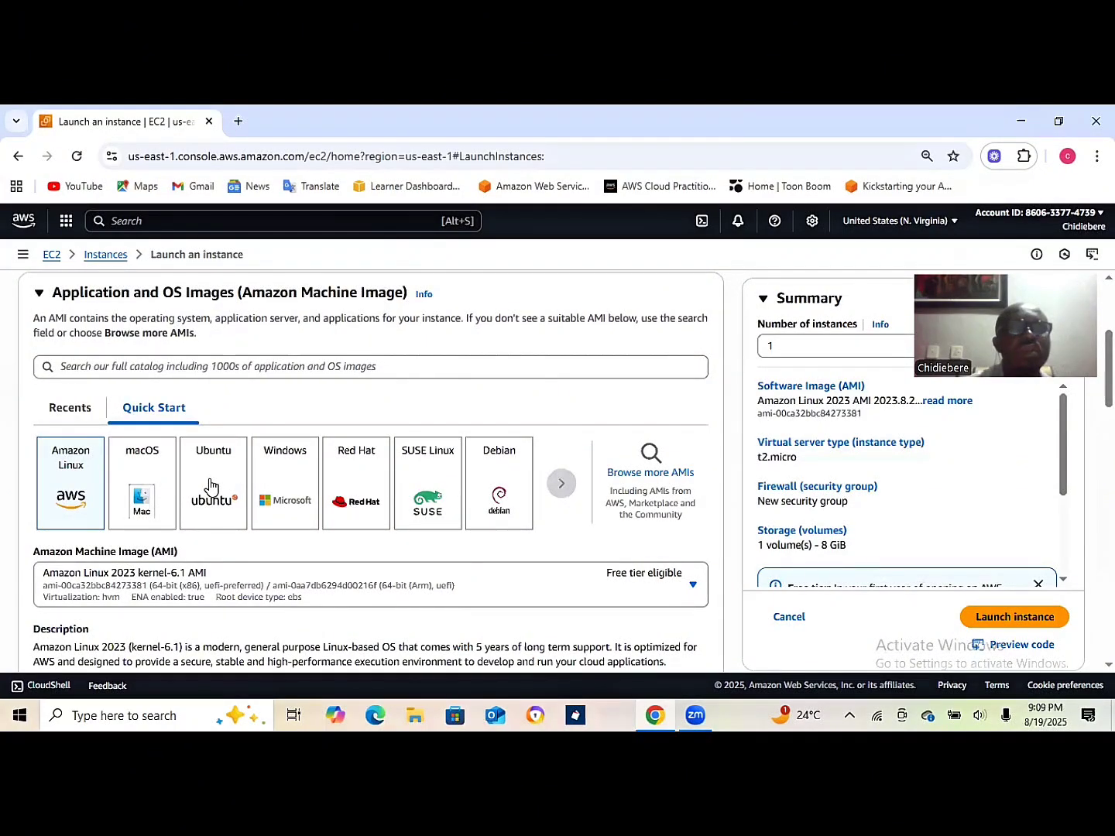
pyautogui.click(211, 485)
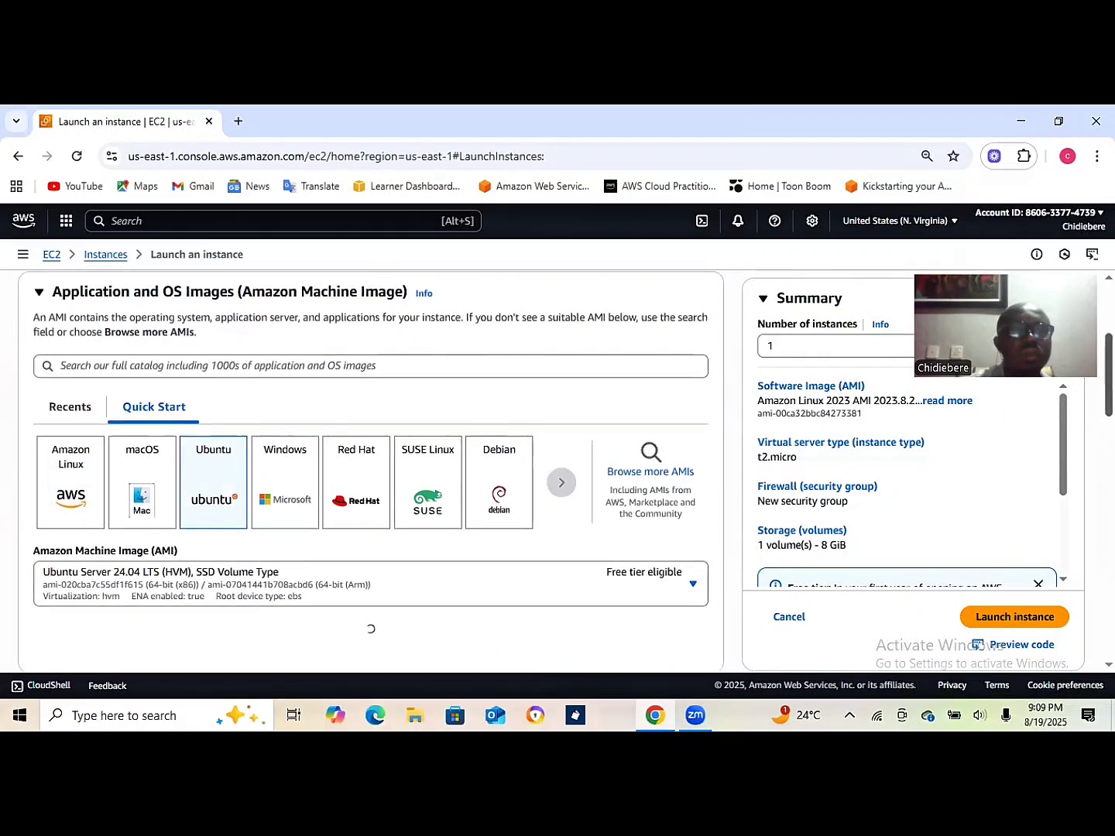
pyautogui.scroll(-2, 372, 471)
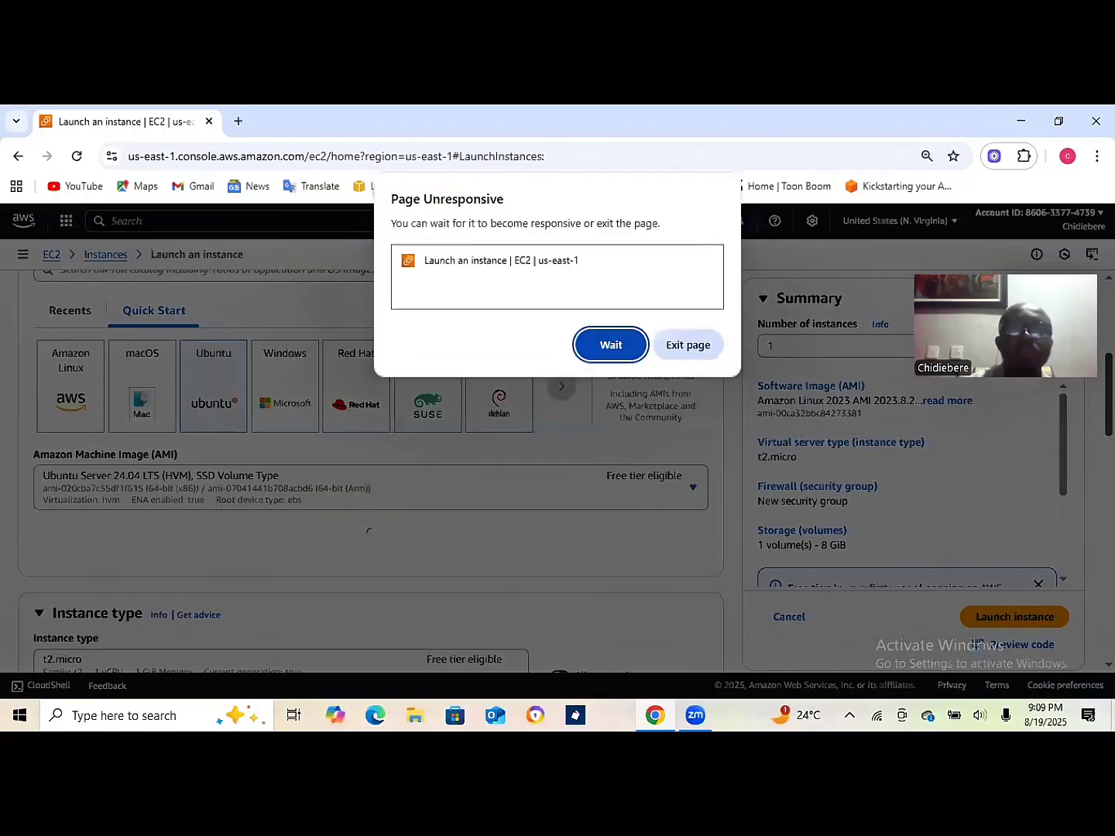
pyautogui.click(609, 343)
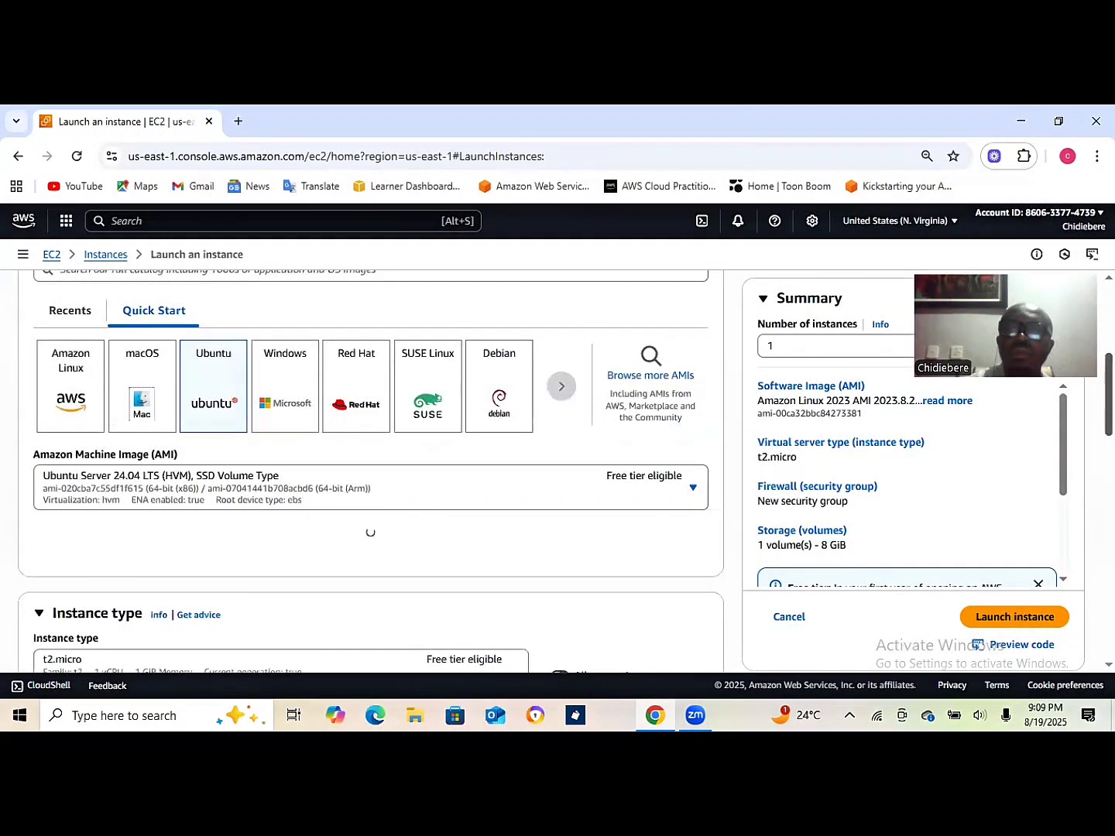
# Select the existing ServerKey key pair for logging in to the instance.
pyautogui.scroll(-2, 371, 472)
pyautogui.scroll(1, 371, 471)
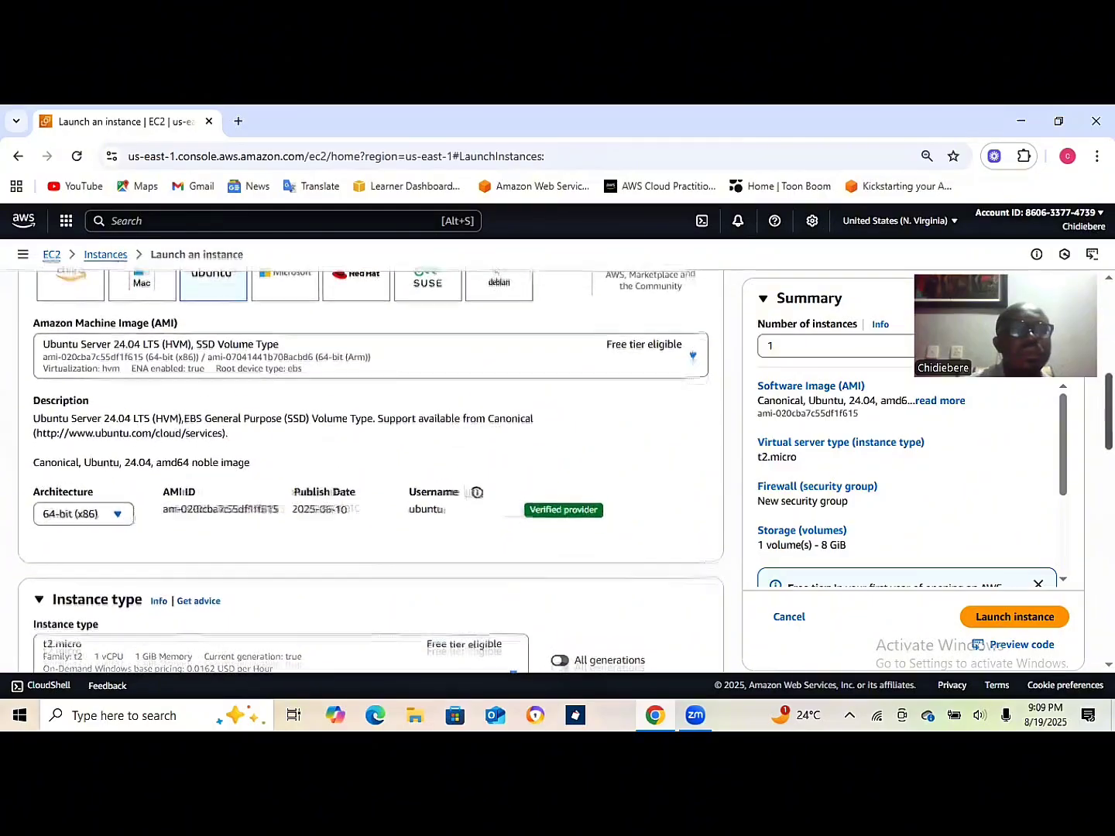
pyautogui.scroll(-2, 371, 471)
pyautogui.scroll(-1, 371, 471)
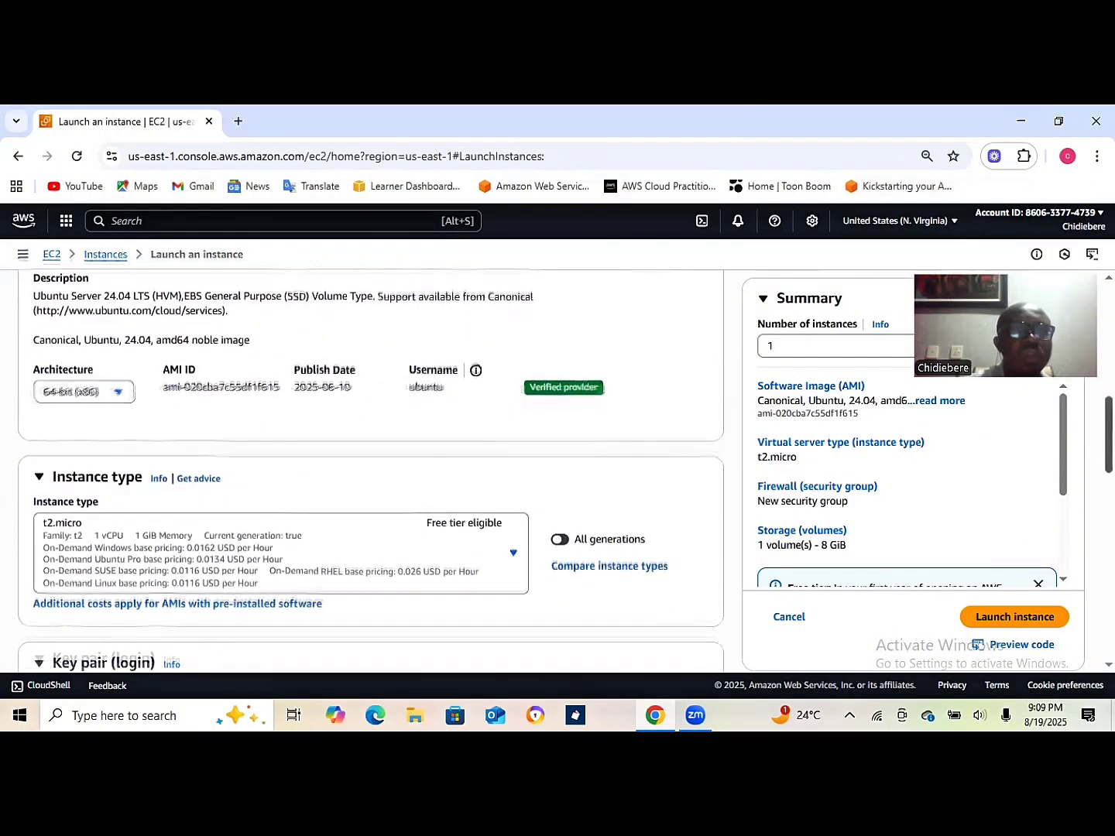
pyautogui.scroll(-1, 372, 472)
pyautogui.scroll(-2, 373, 472)
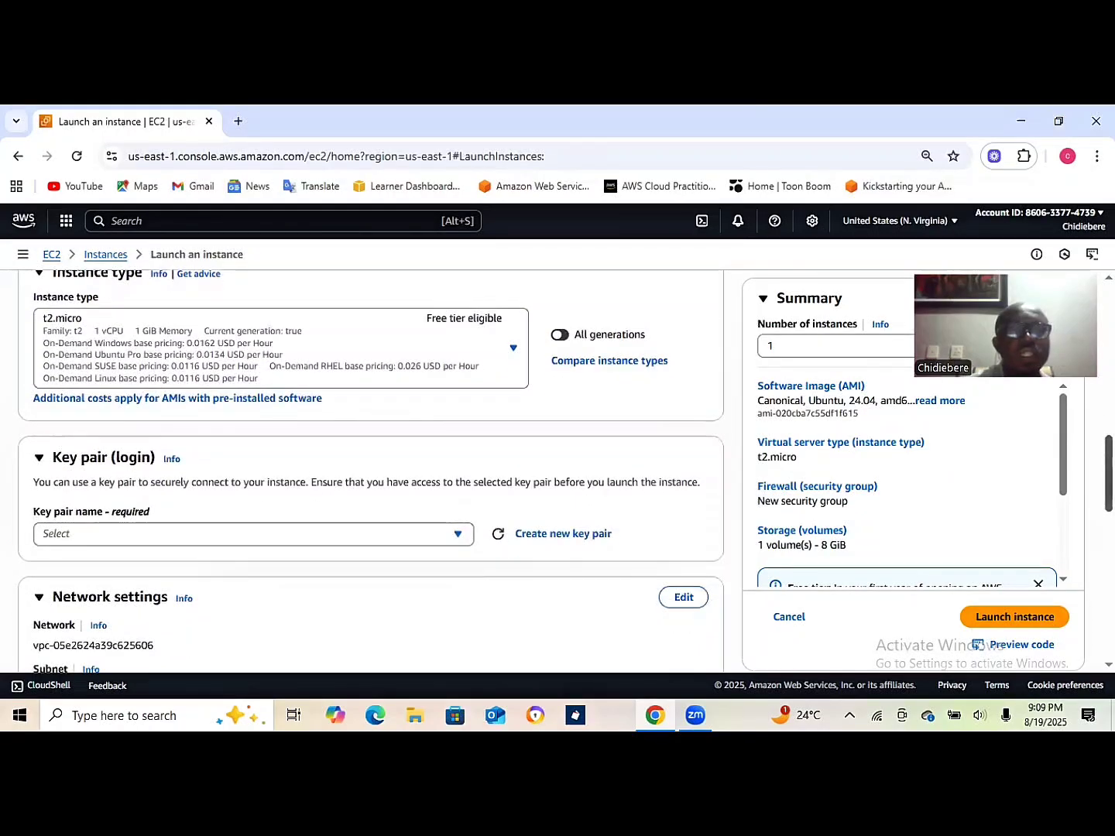
pyautogui.scroll(-1, 372, 472)
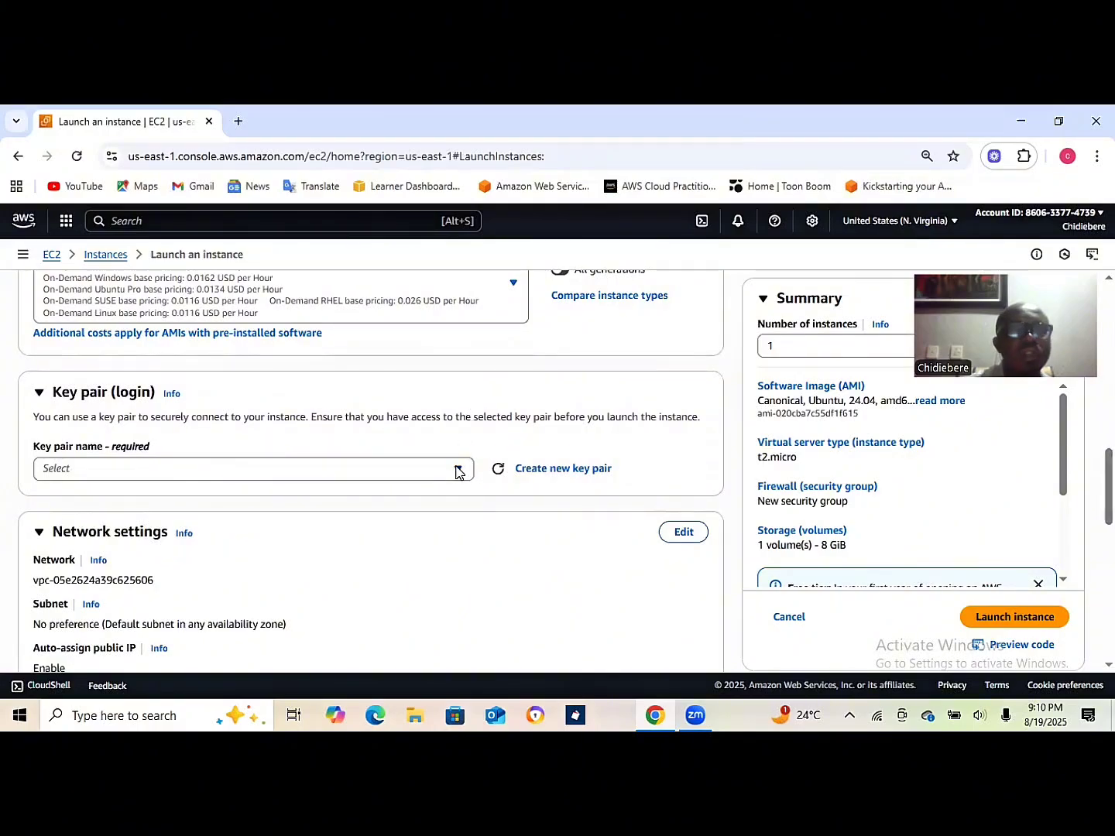
pyautogui.click(457, 472)
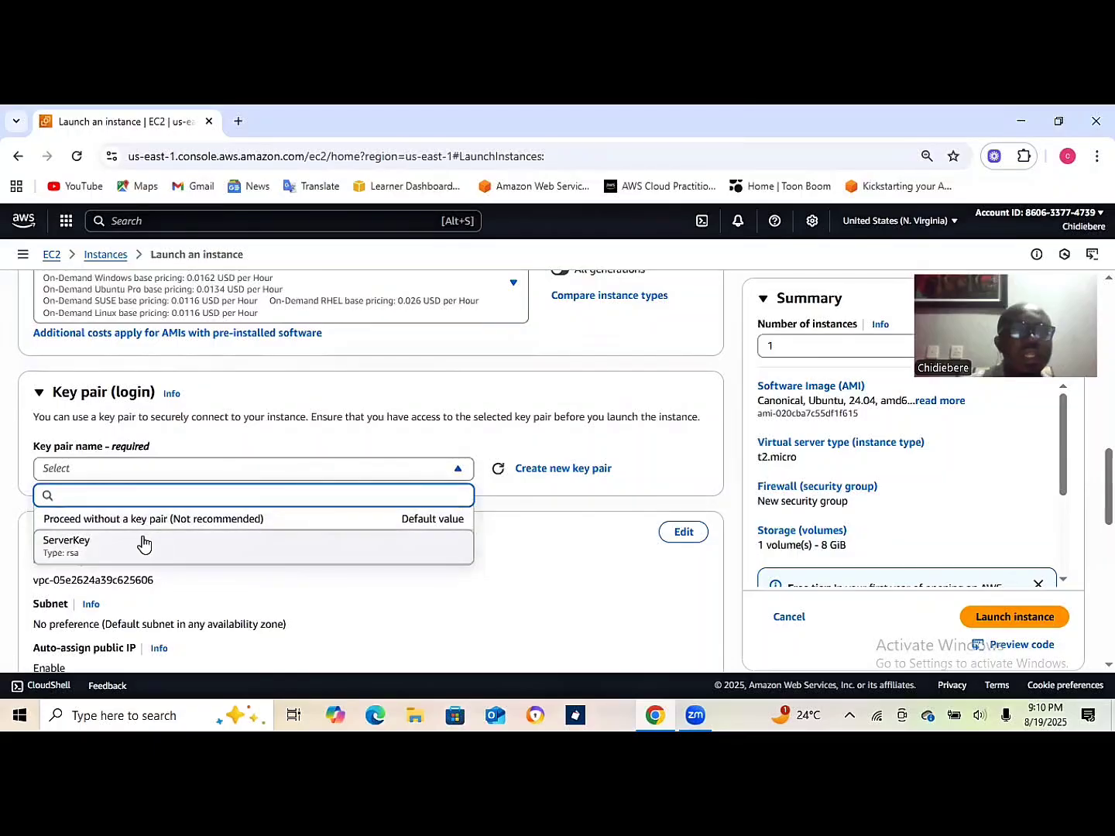
pyautogui.click(120, 546)
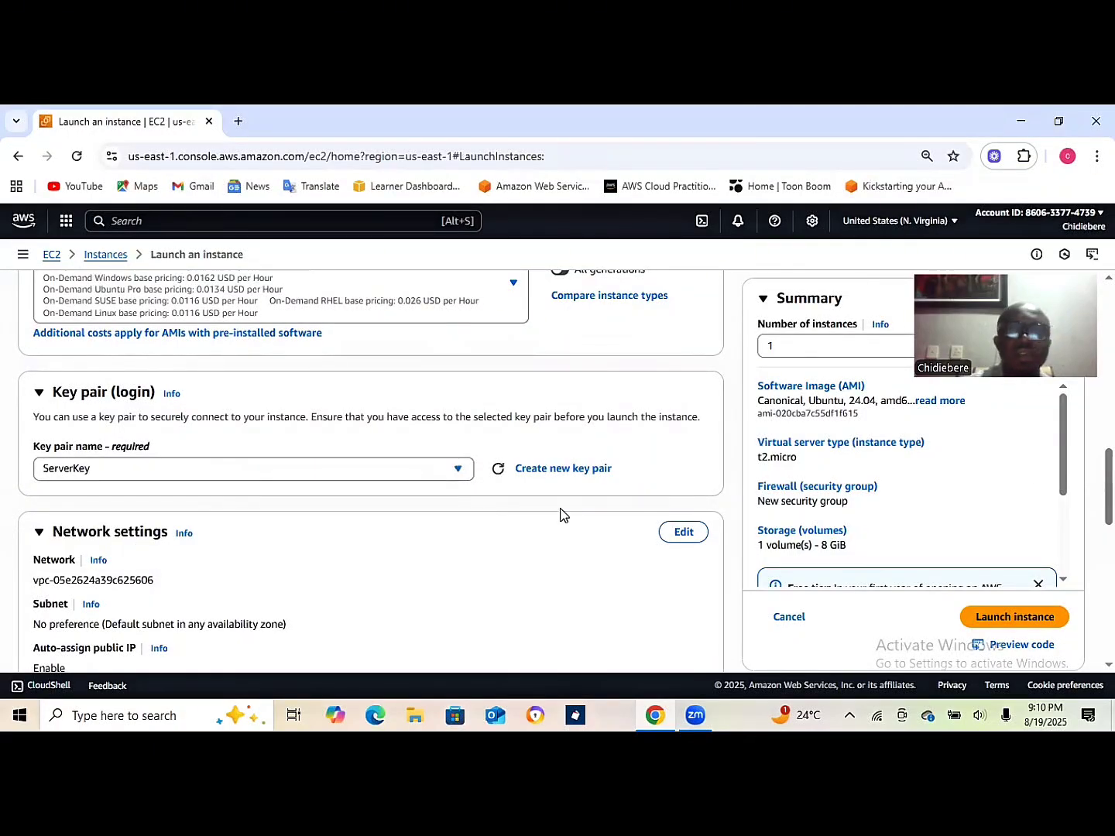
# Edit the network settings to use the default VPC and the subnet subnet-017415ac461ba8ca9 in us-east-1b.
pyautogui.moveTo(1108, 482); pyautogui.dragTo(1109, 505)
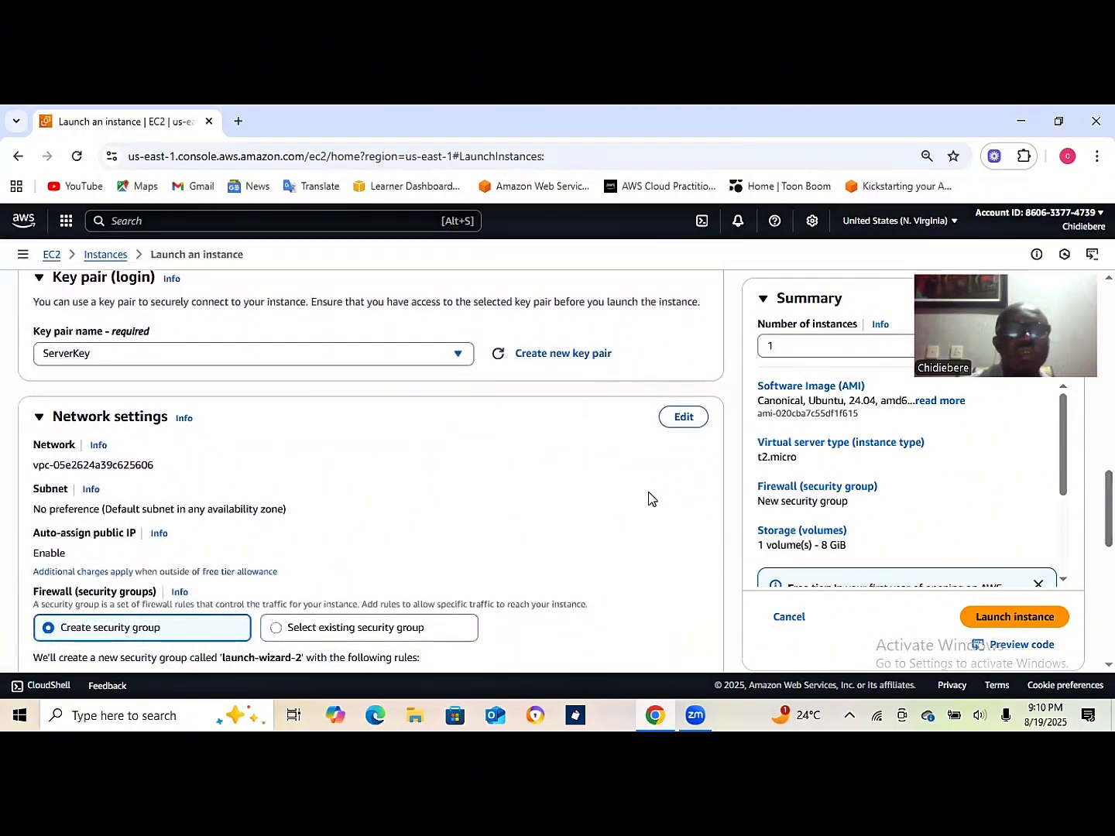
pyautogui.click(683, 418)
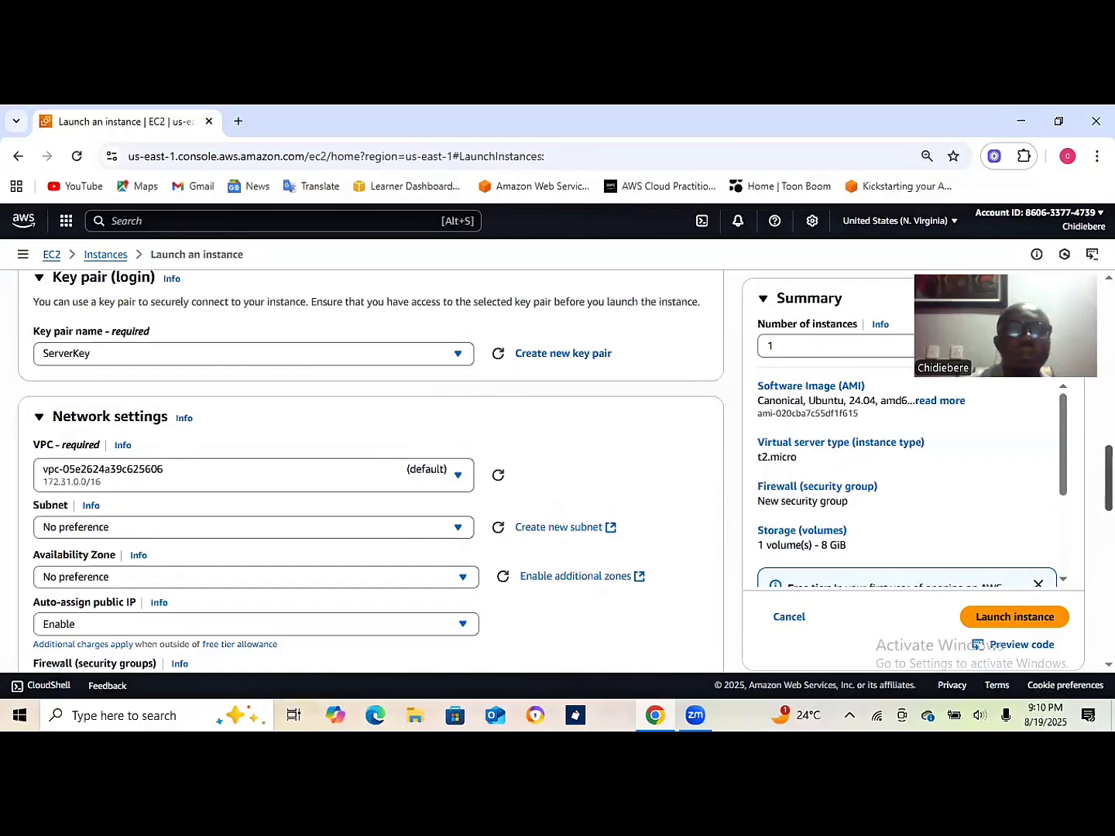
pyautogui.scroll(-1, 373, 472)
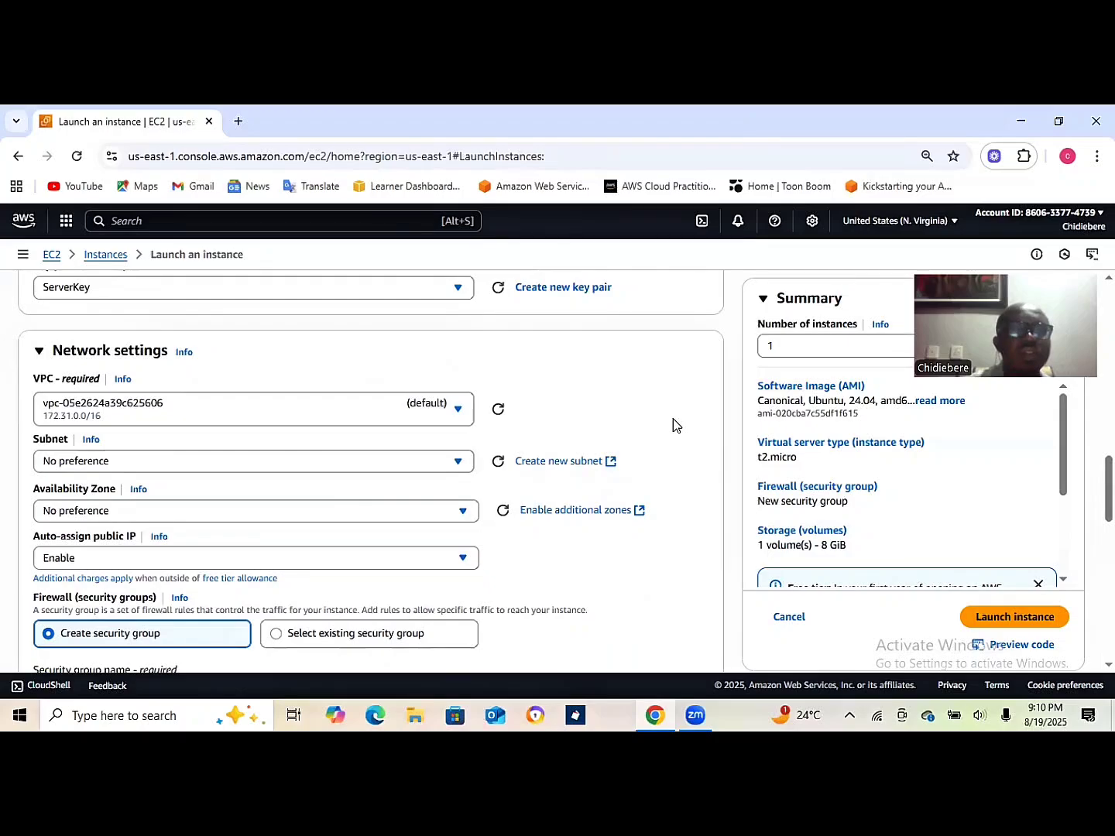
pyautogui.click(457, 411)
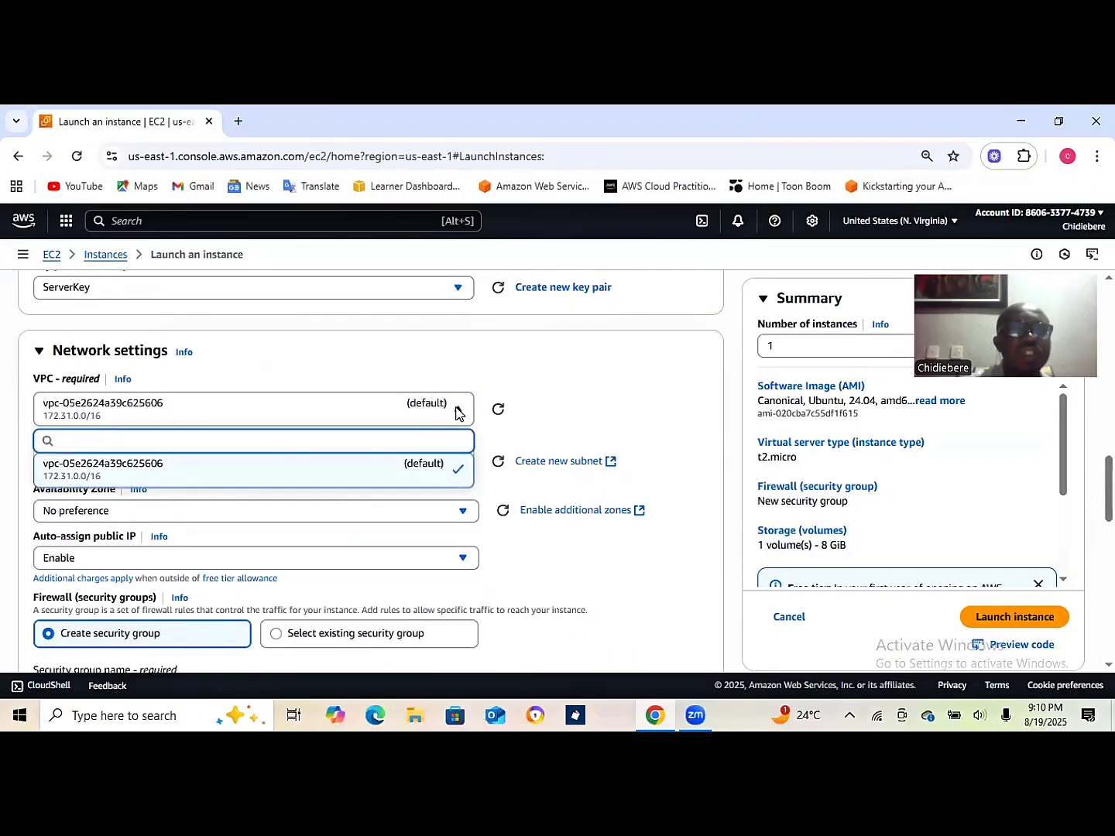
pyautogui.click(354, 470)
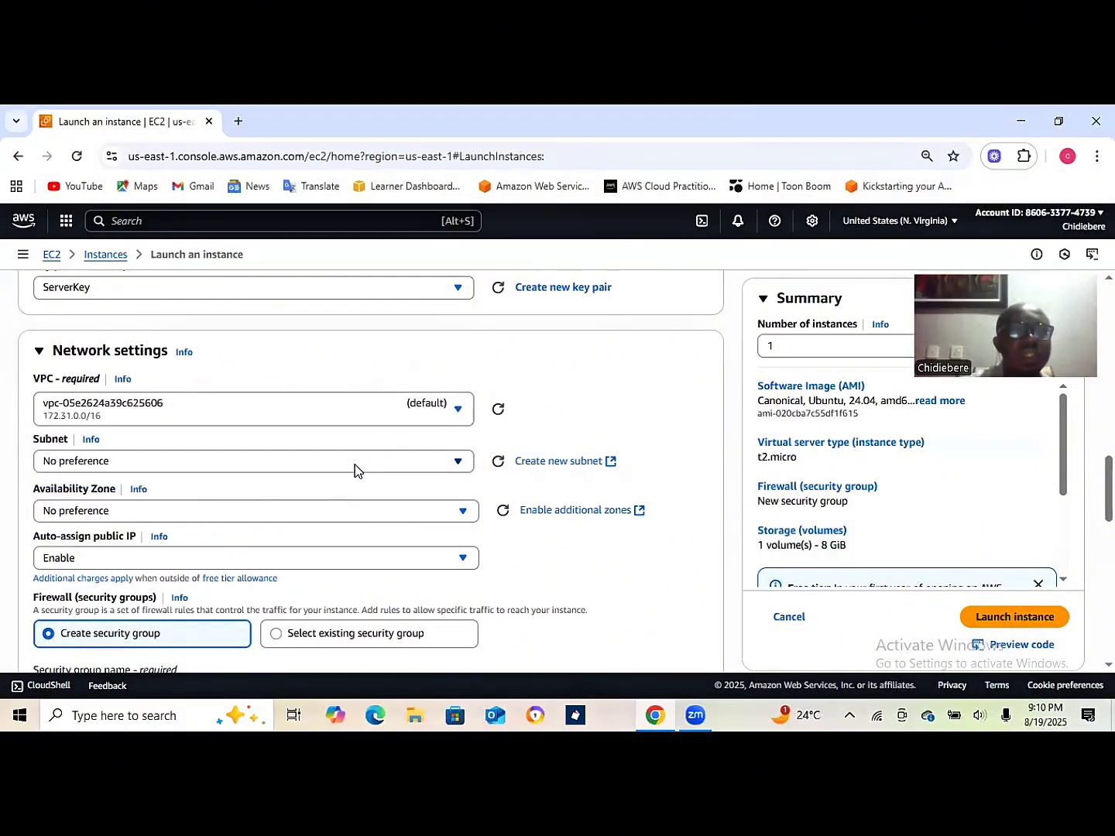
pyautogui.click(459, 464)
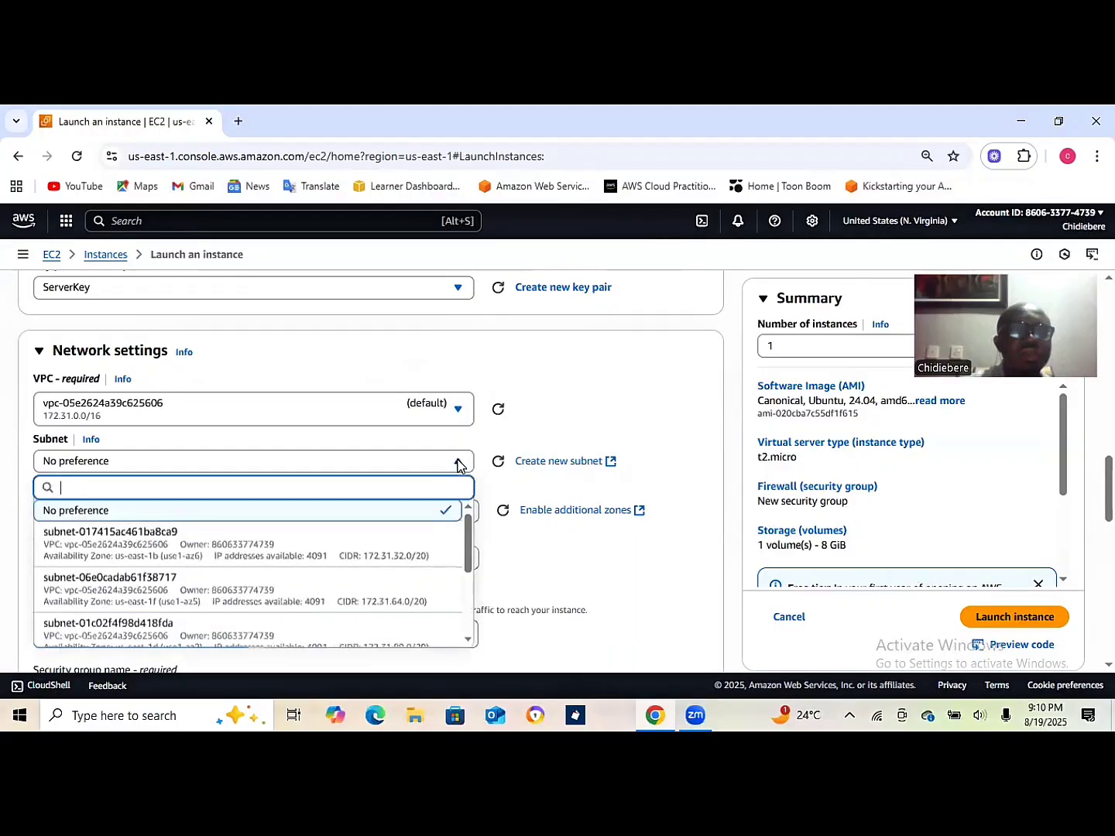
pyautogui.click(249, 546)
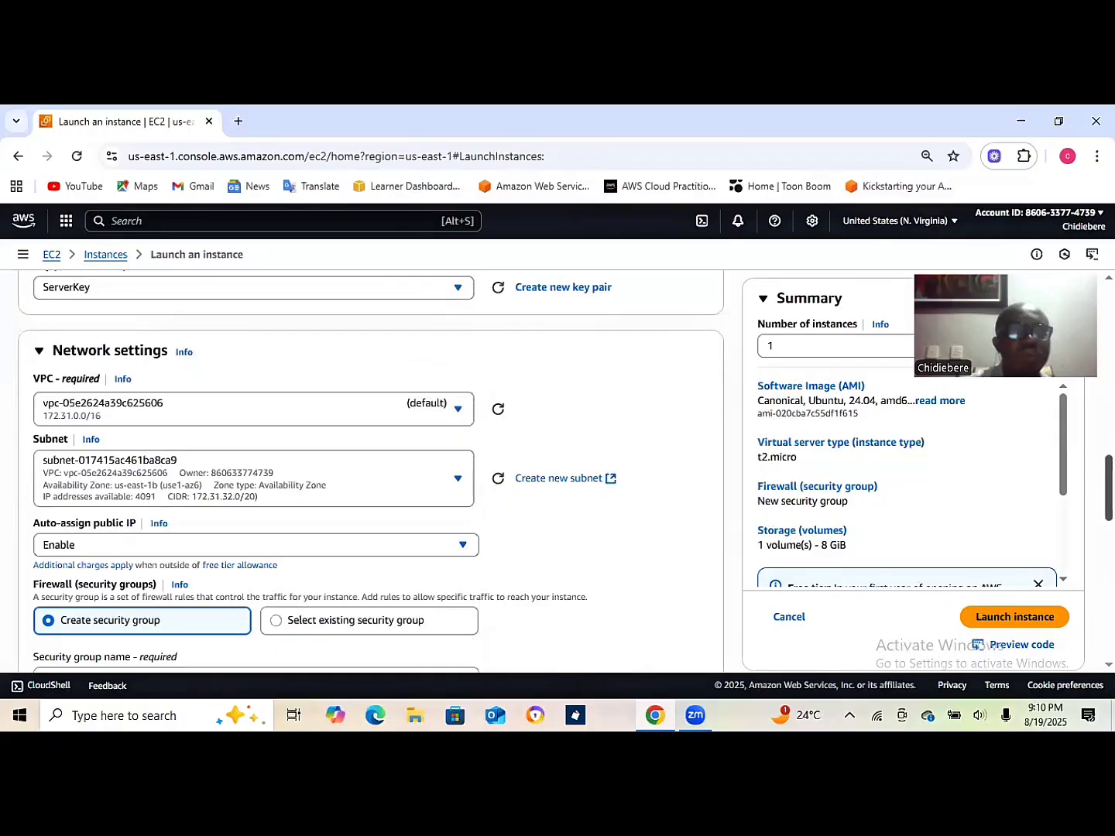
# Switch the firewall to an existing security group and assign launch-wizard-1.
pyautogui.scroll(-2, 372, 465)
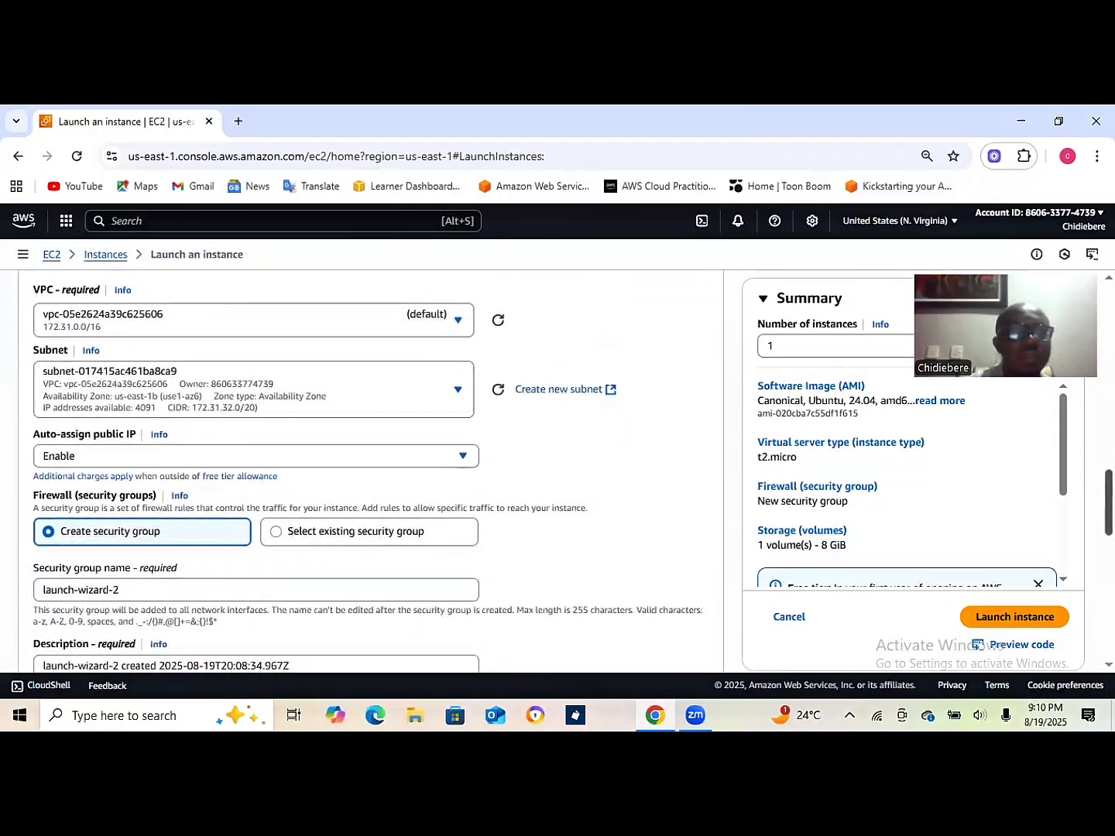
pyautogui.scroll(-1, 371, 464)
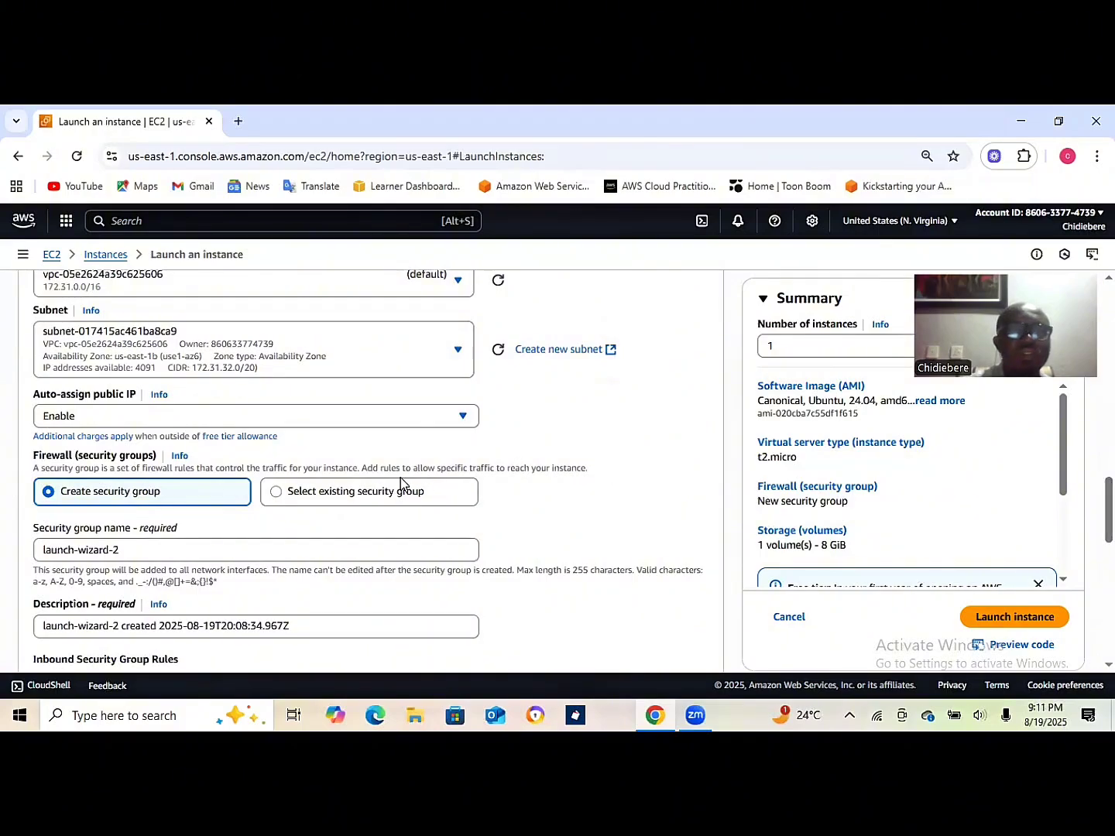
pyautogui.click(278, 492)
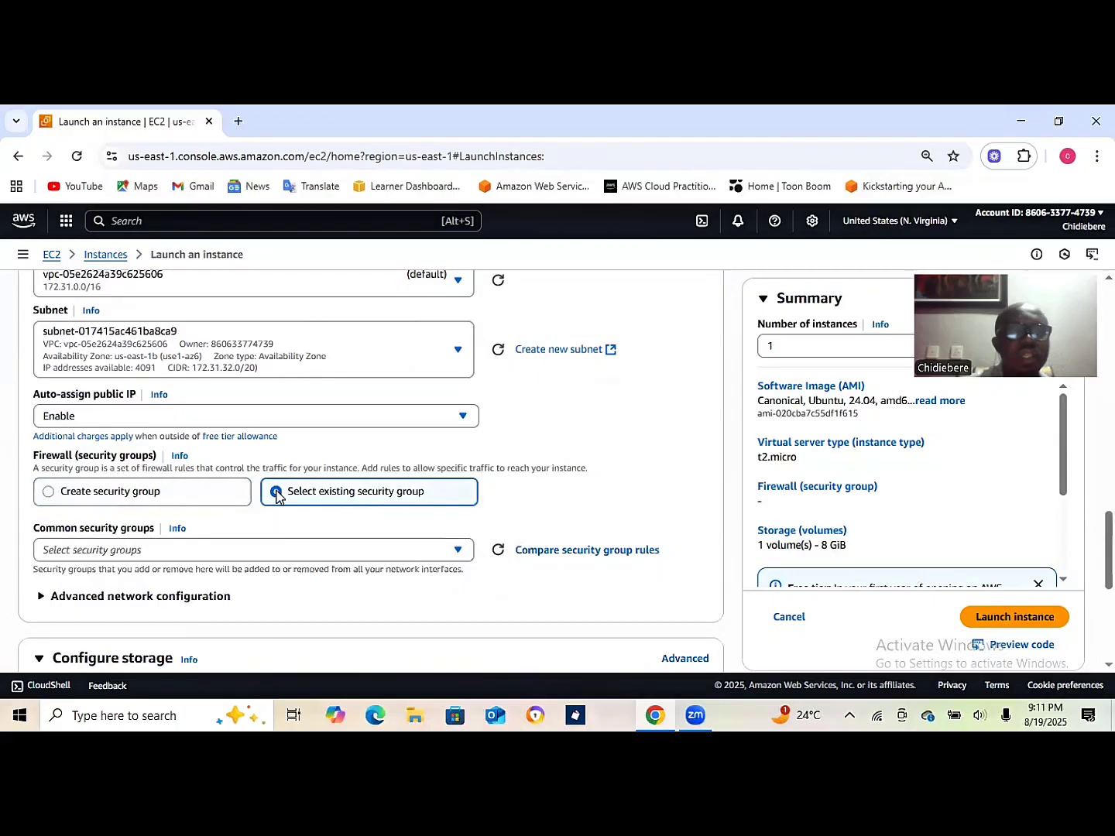
pyautogui.click(458, 552)
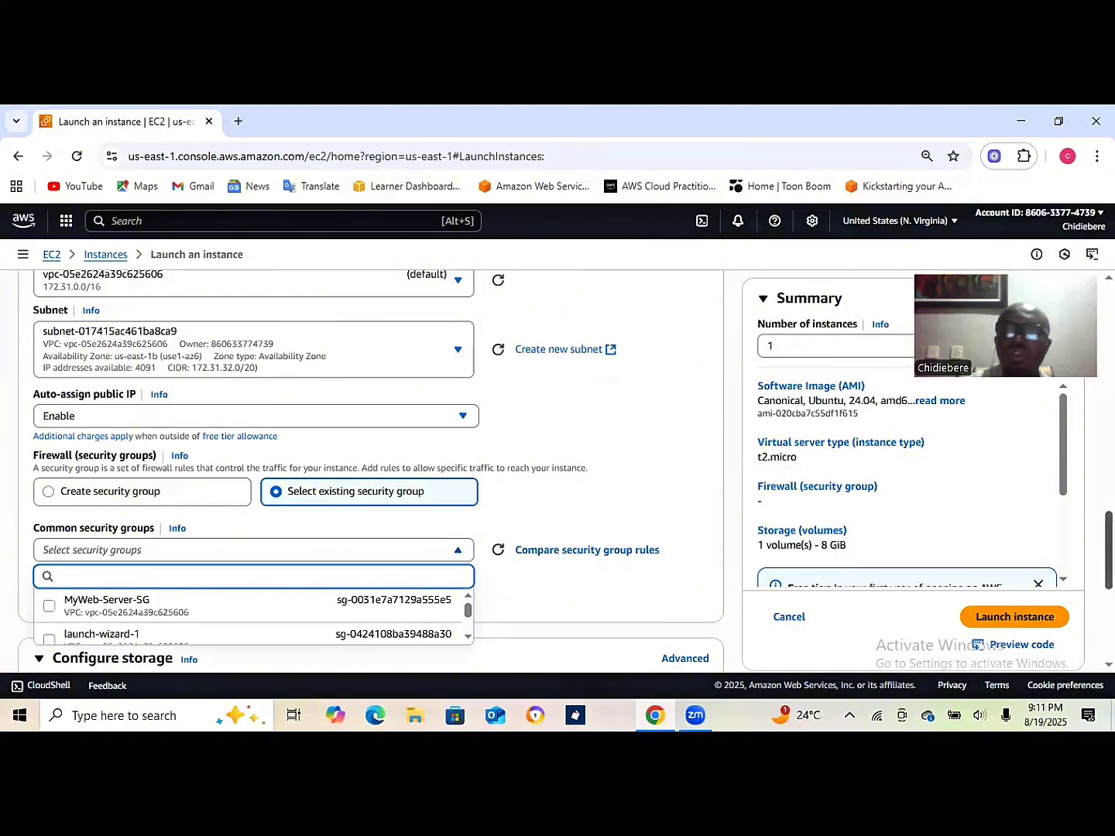
pyautogui.scroll(-2, 720, 530)
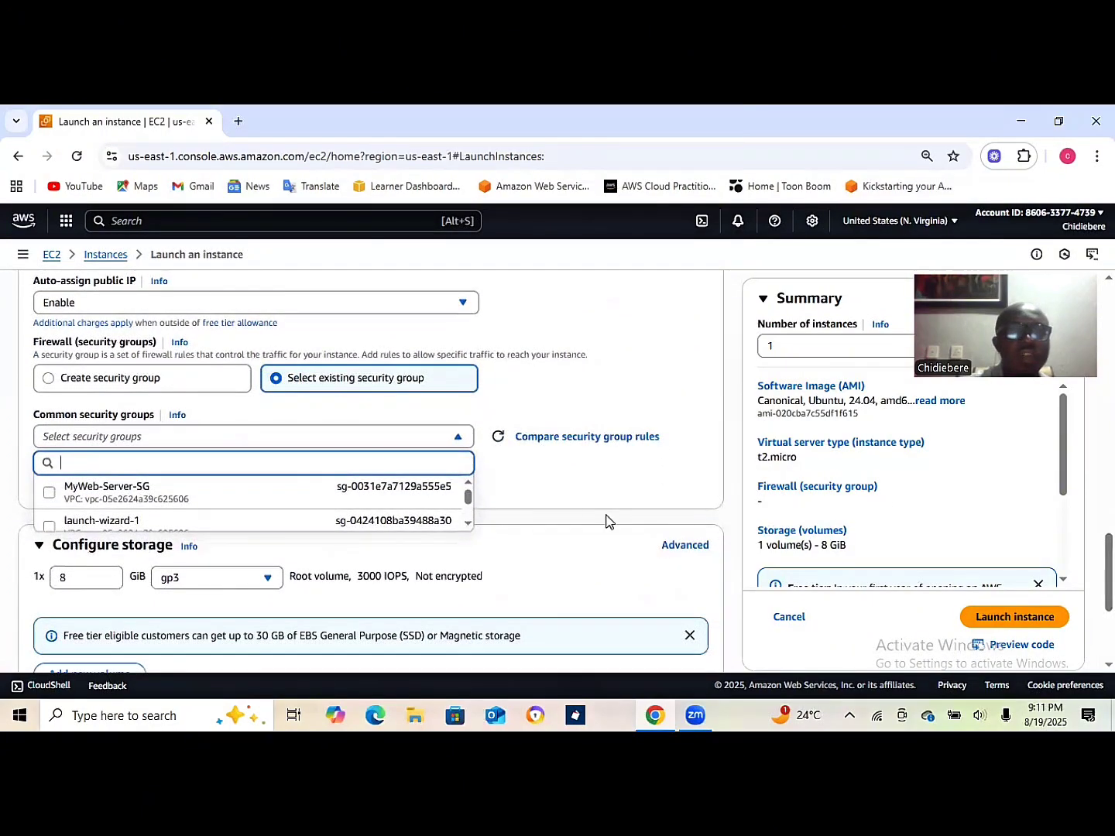
pyautogui.moveTo(467, 493); pyautogui.dragTo(464, 499)
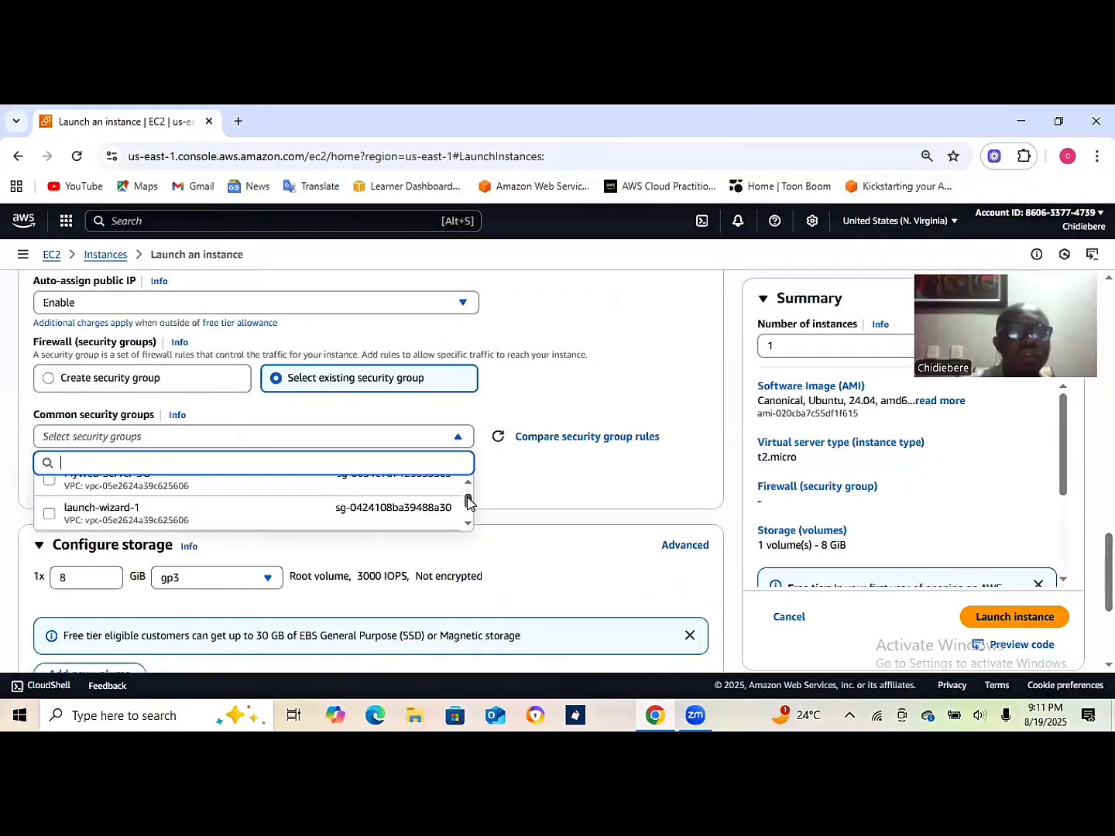
pyautogui.click(230, 508)
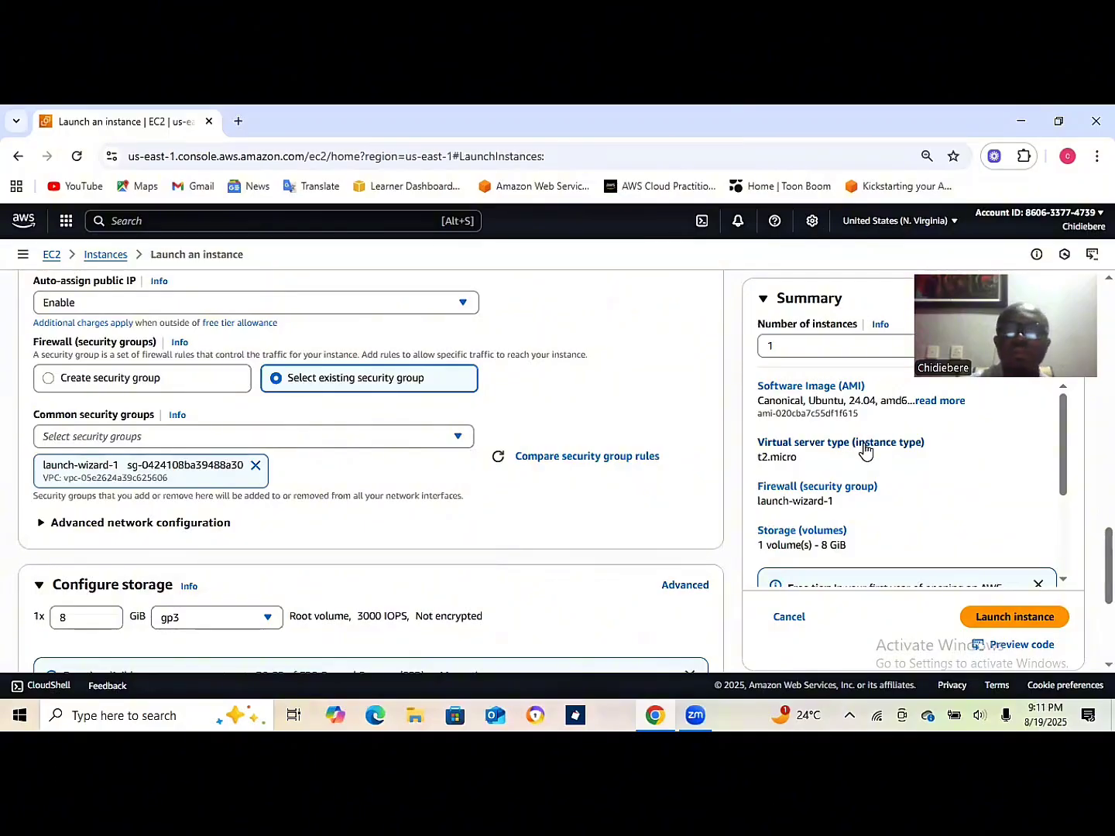
# Set the size of the instance's gp3 root volume to 30 GiB.
pyautogui.scroll(-2, 370, 473)
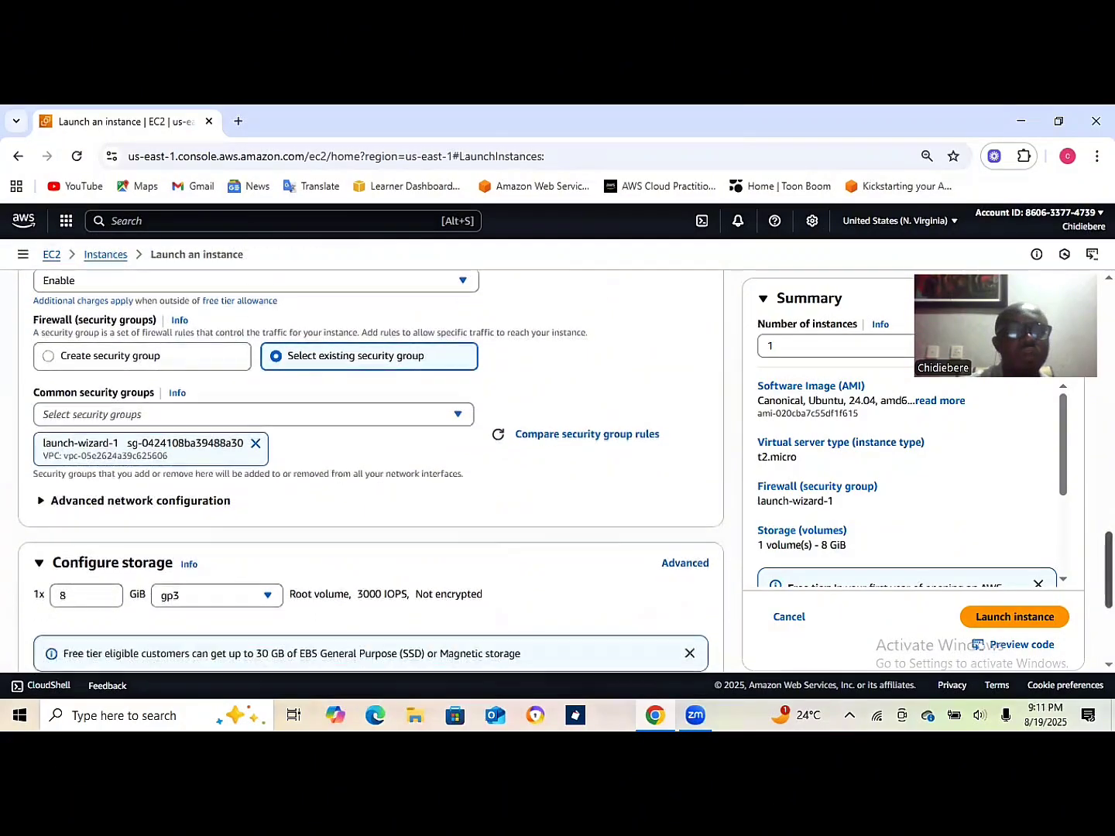
pyautogui.scroll(-1, 651, 492)
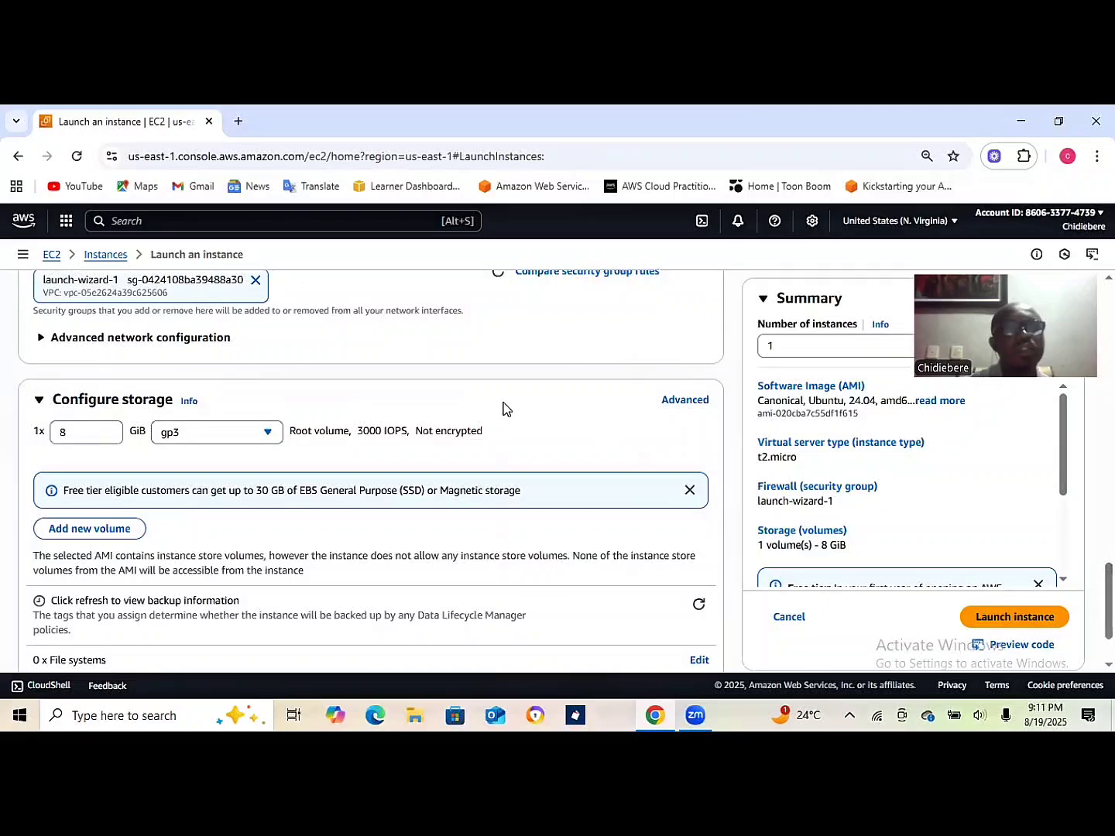
pyautogui.click(68, 431)
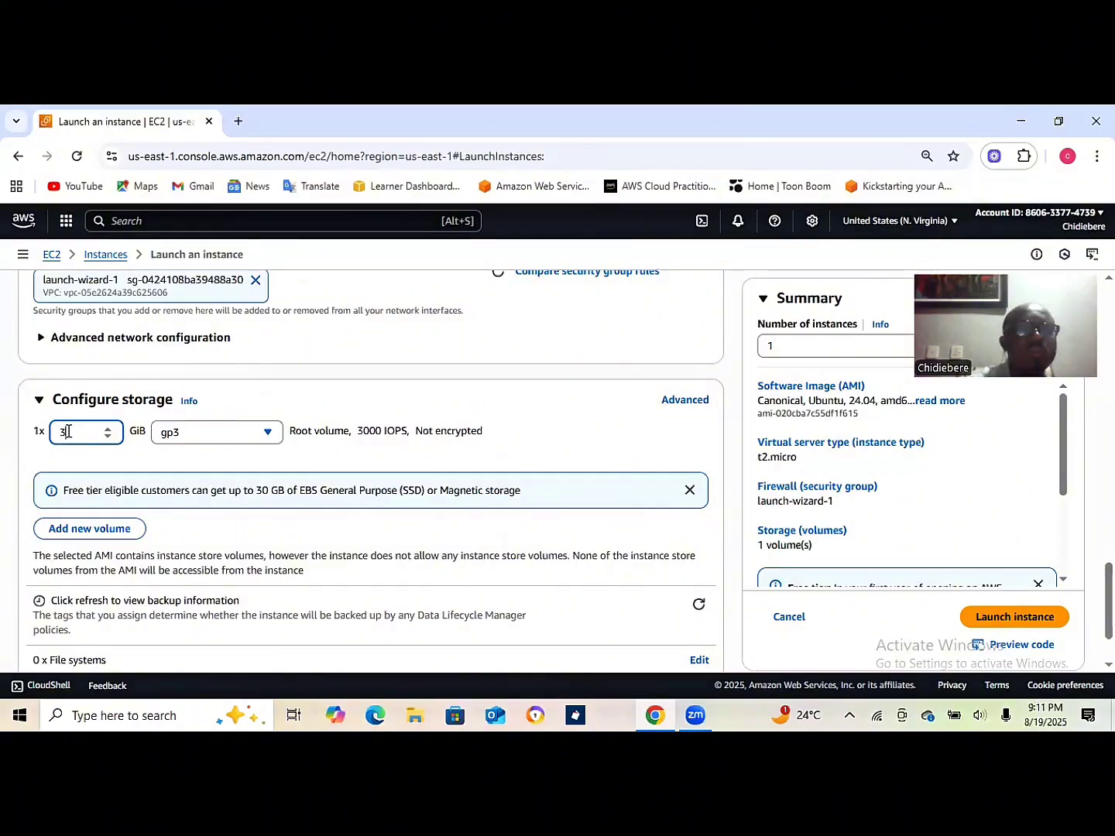
pyautogui.write('30')
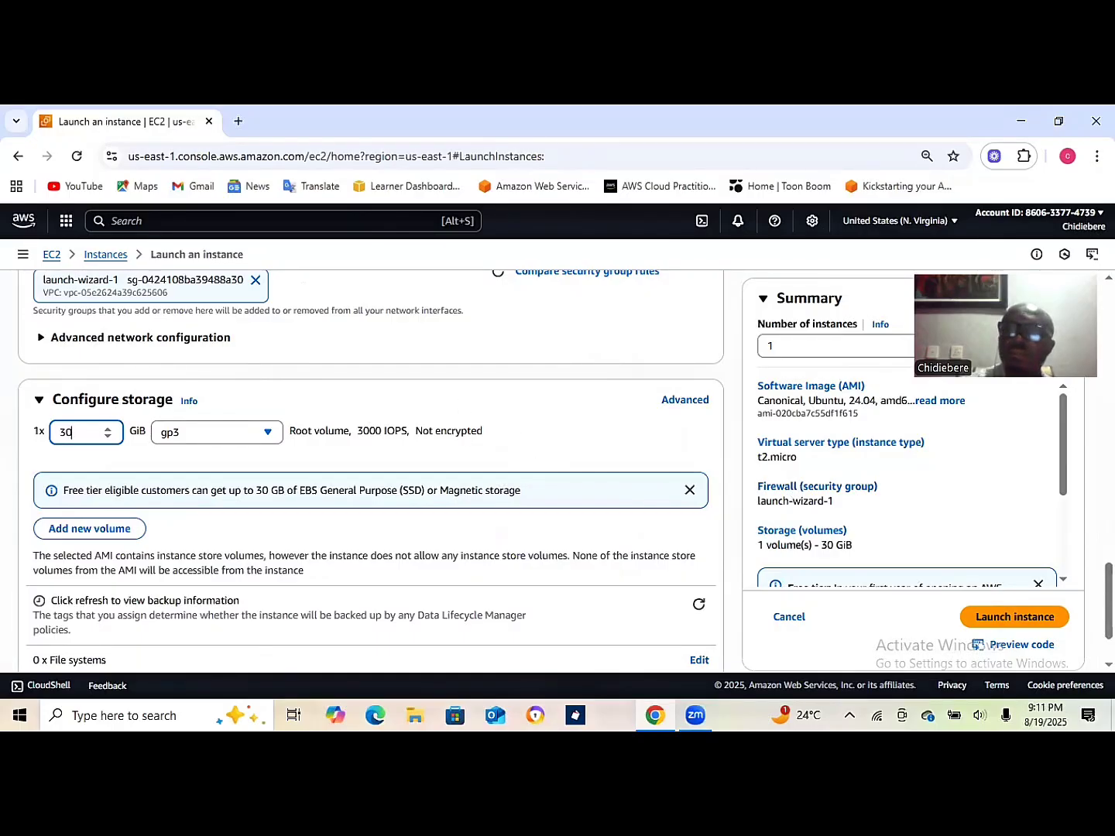
# Expand the advanced details of the instance configuration and enable termination protection.
pyautogui.scroll(-2, 372, 465)
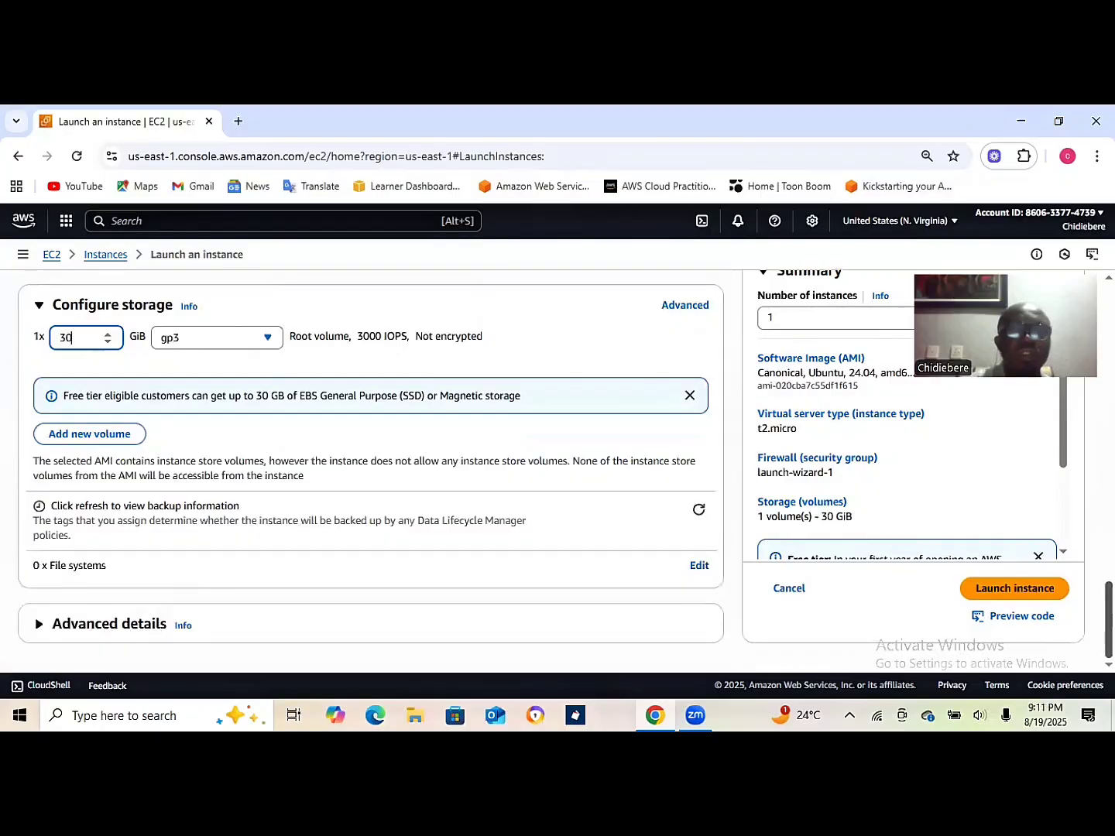
pyautogui.click(41, 625)
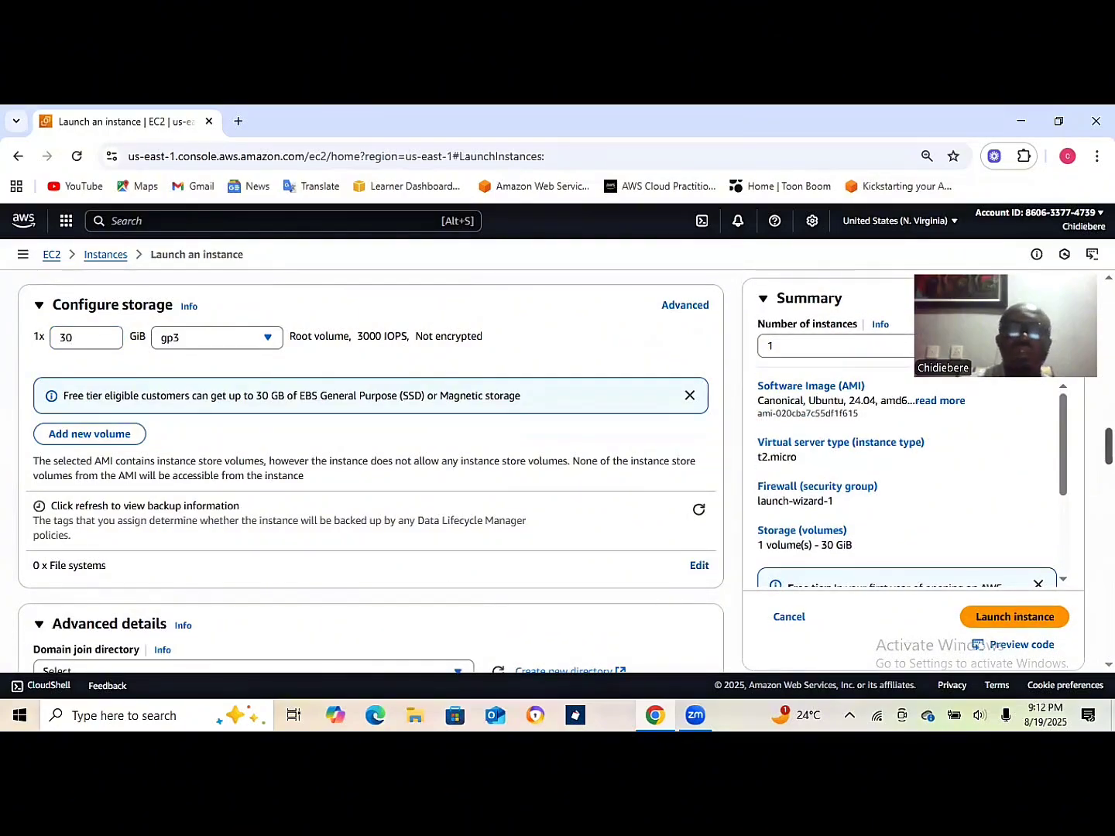
pyautogui.scroll(-5, 364, 464)
pyautogui.scroll(-3, 364, 464)
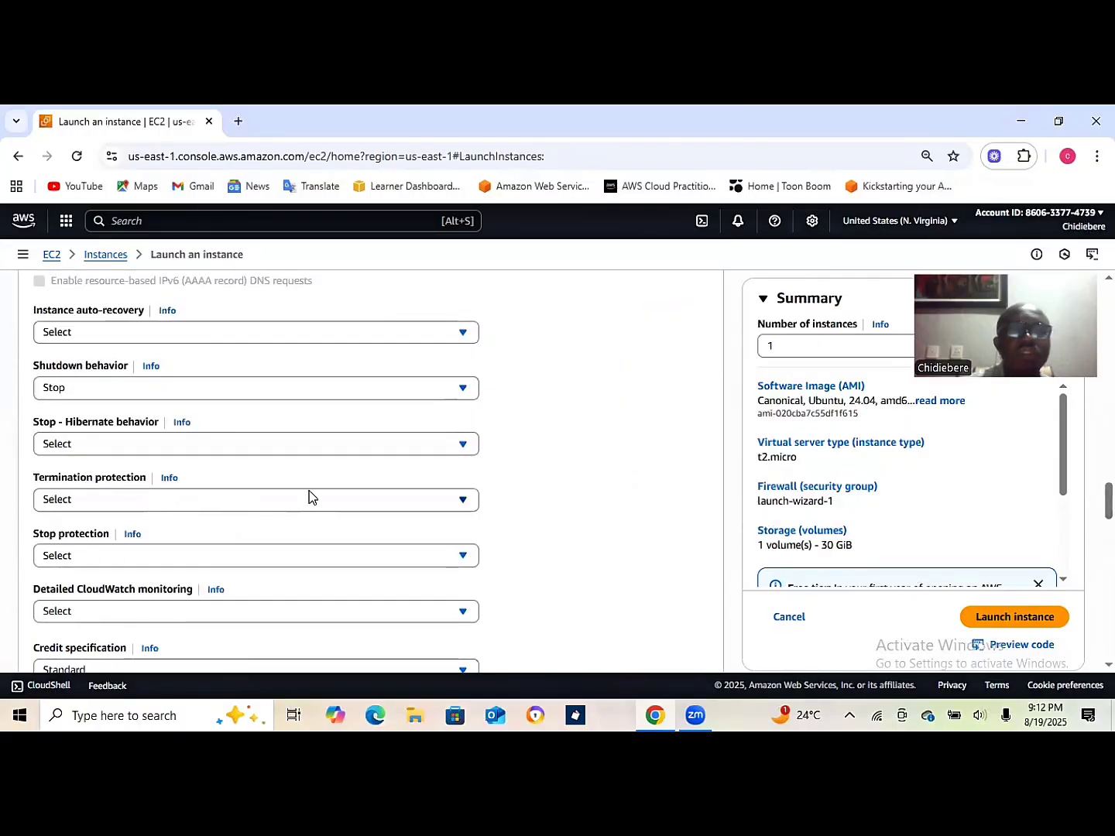
pyautogui.click(462, 500)
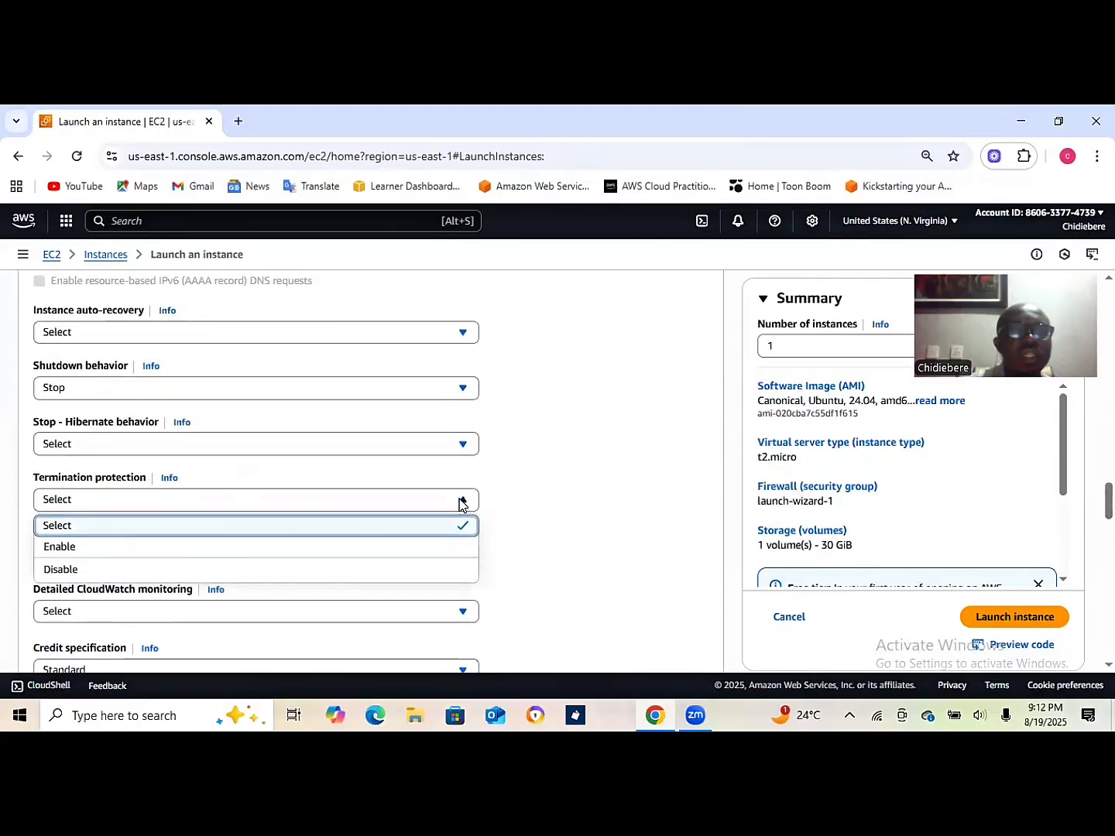
pyautogui.click(124, 546)
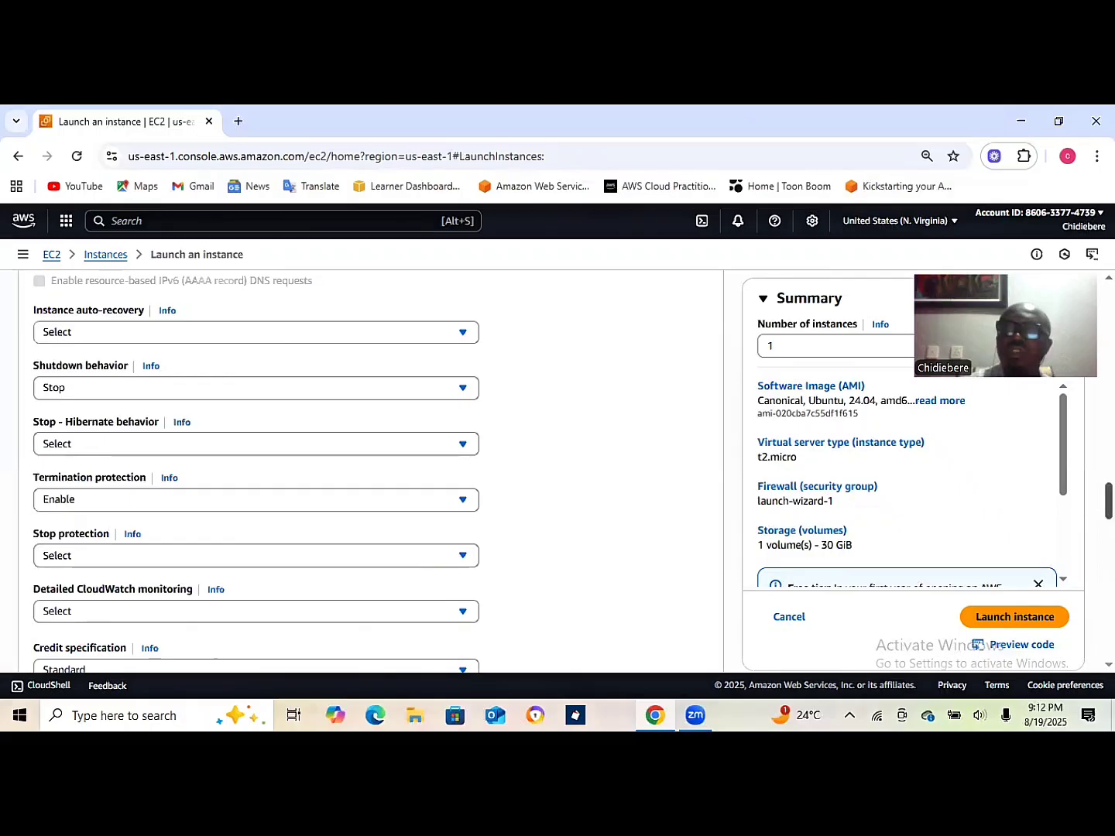
# Review the remaining advanced settings and the configuration summary, and launch the instance.
pyautogui.scroll(-4, 372, 473)
pyautogui.scroll(-2, 372, 472)
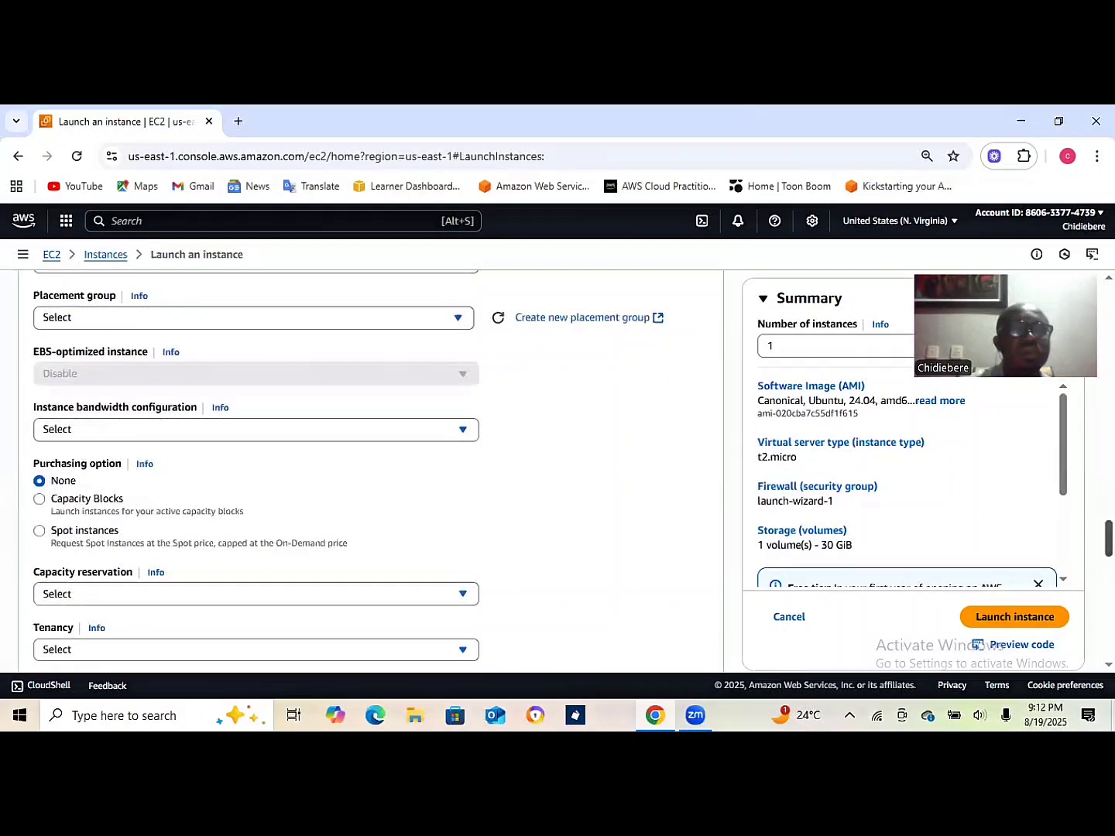
pyautogui.scroll(4, 373, 472)
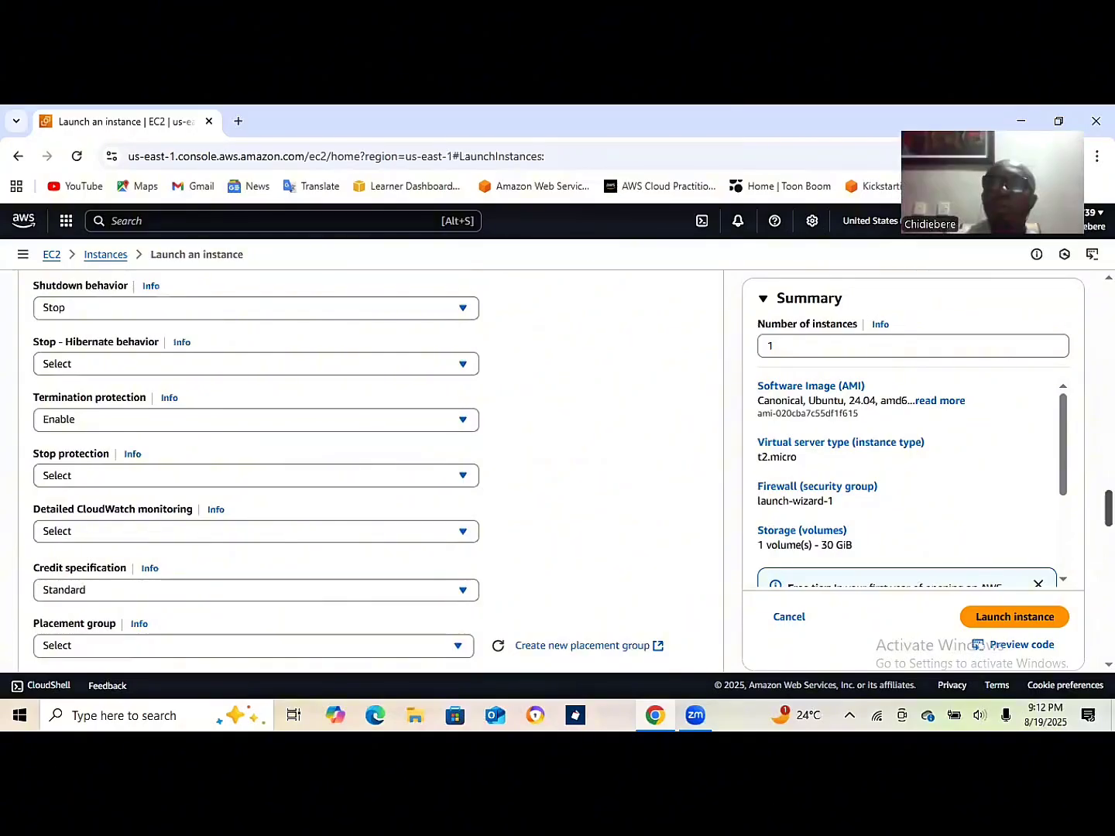
pyautogui.scroll(-1, 1064, 442)
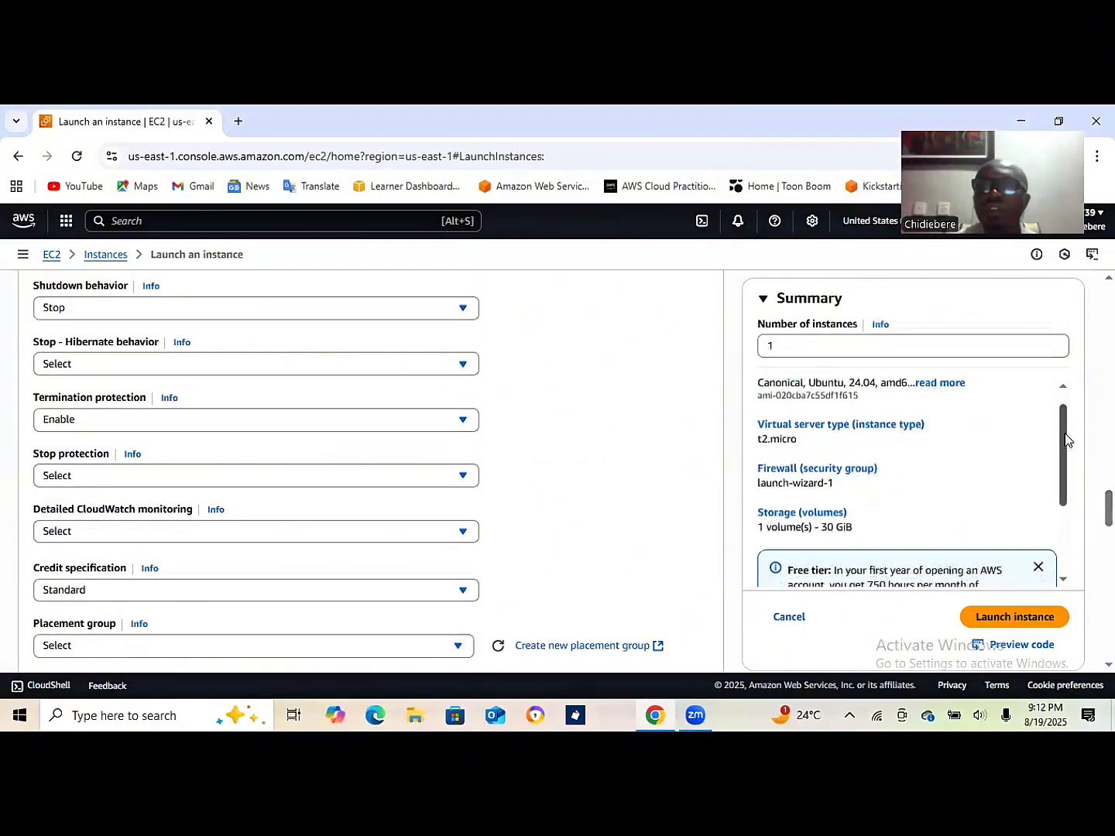
pyautogui.scroll(1, 1064, 434)
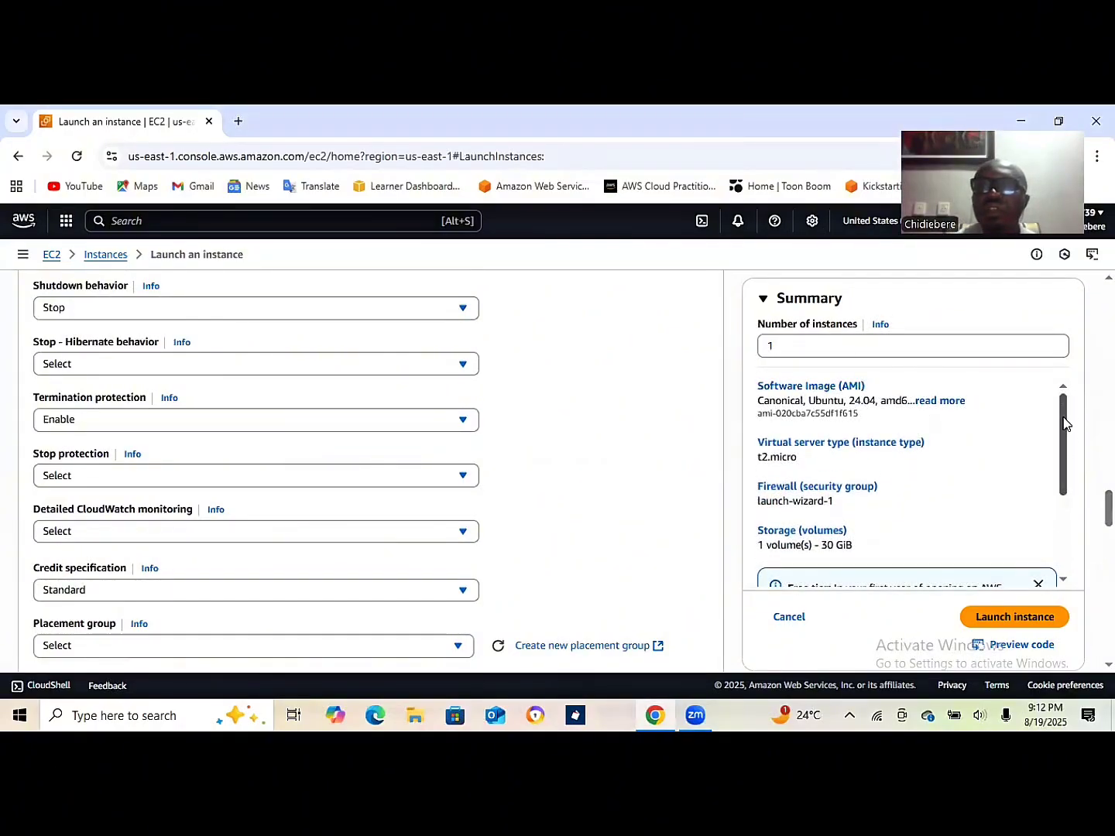
pyautogui.scroll(-2, 1065, 434)
pyautogui.moveTo(1066, 454)
pyautogui.mouseDown()
pyautogui.moveTo(1068, 517)
pyautogui.moveTo(1057, 428)
pyautogui.mouseUp()
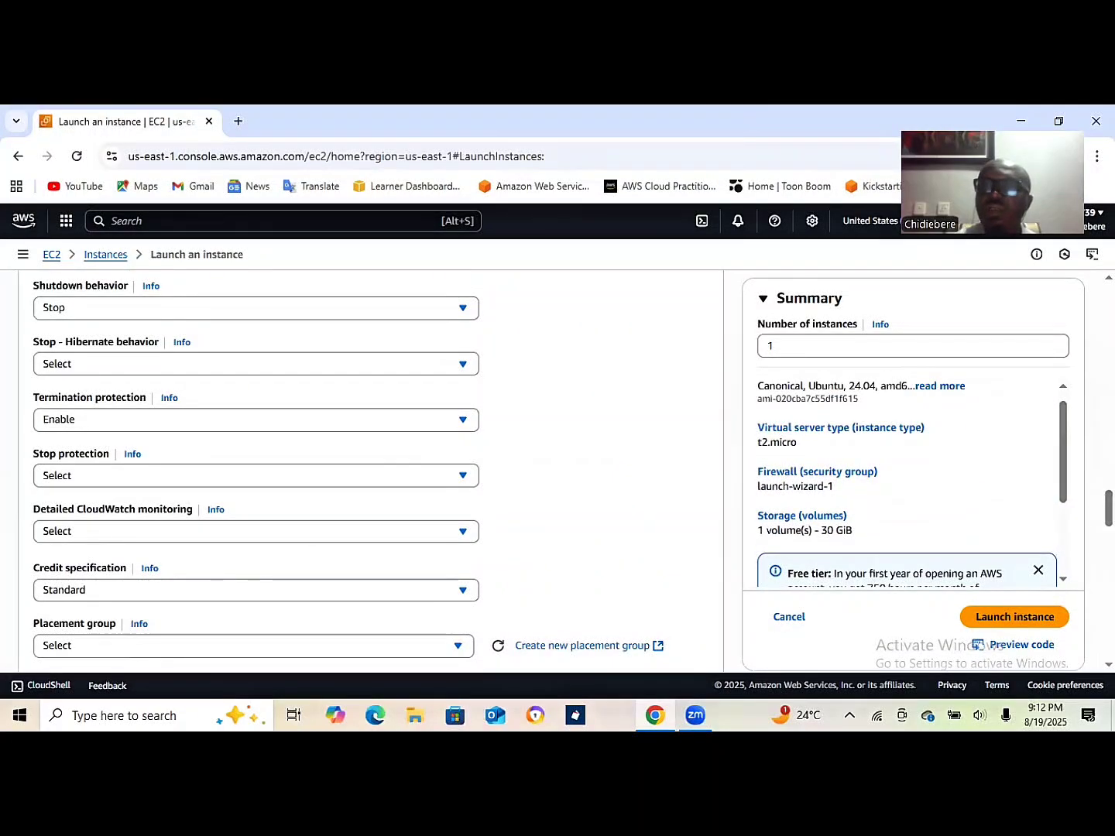
pyautogui.click(1016, 616)
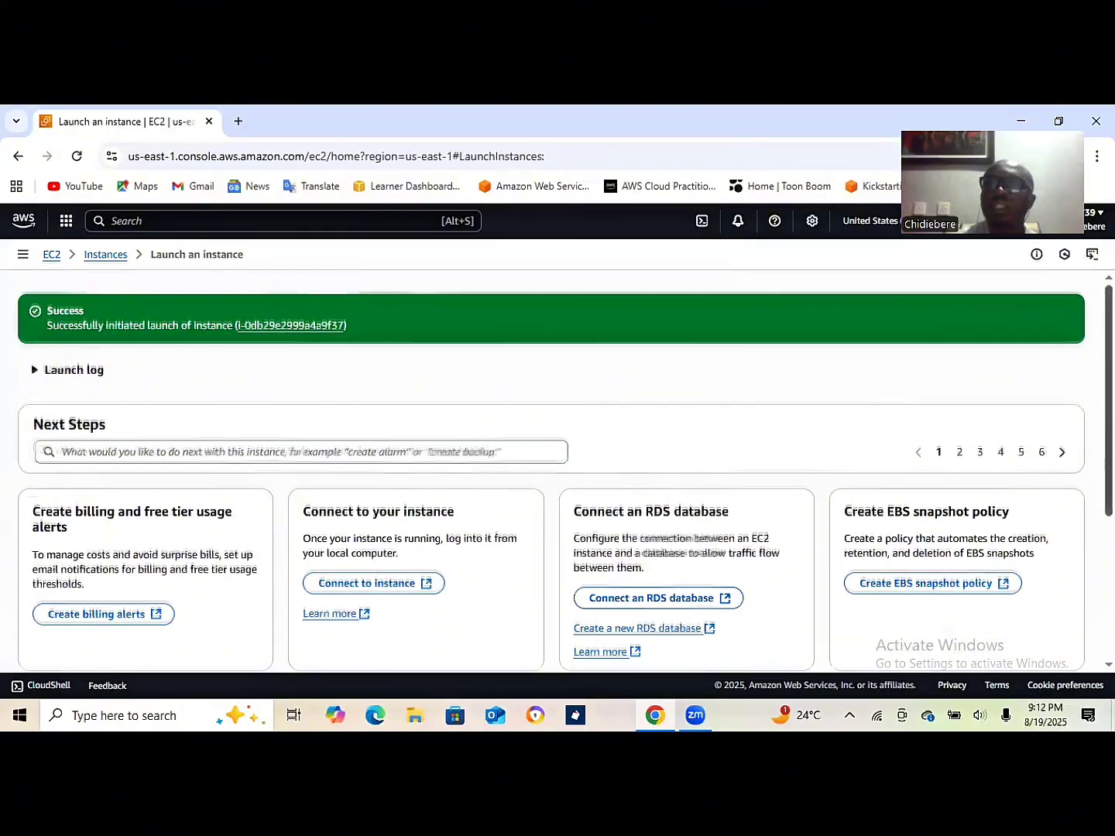
# Open the list of all instances and select WebServer1 to display its information.
pyautogui.scroll(-4, 563, 473)
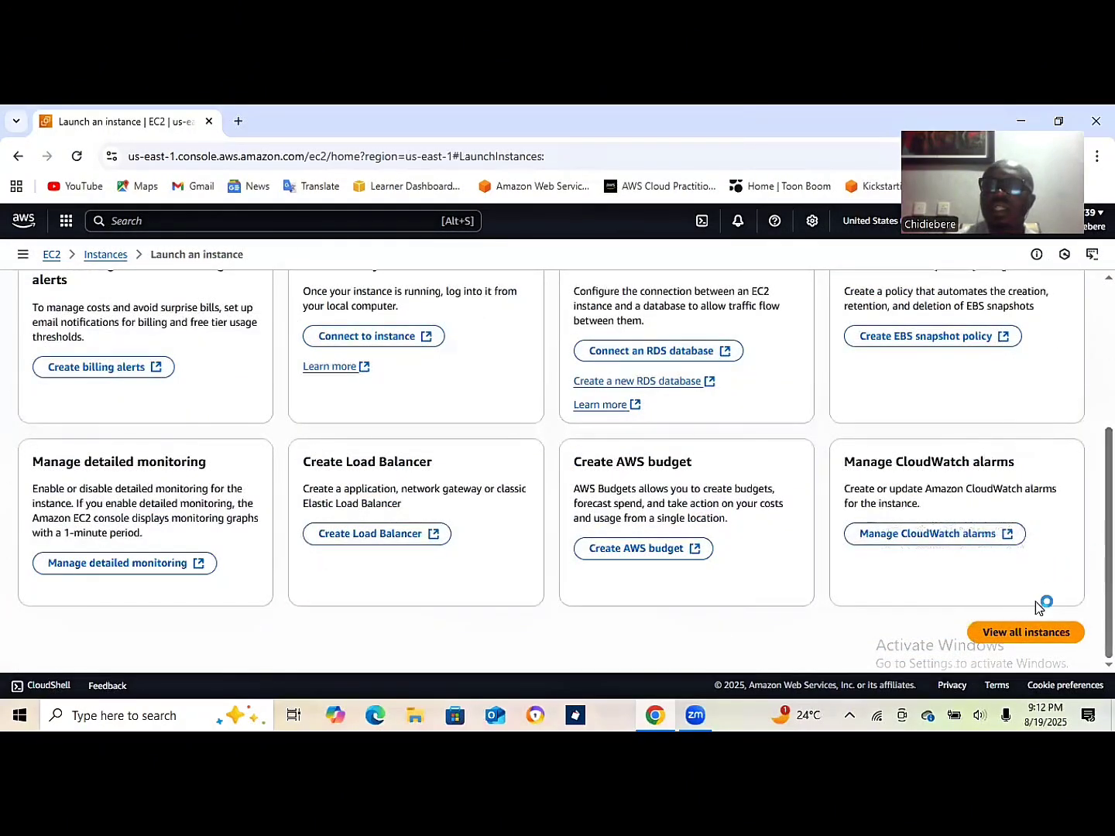
pyautogui.click(1016, 632)
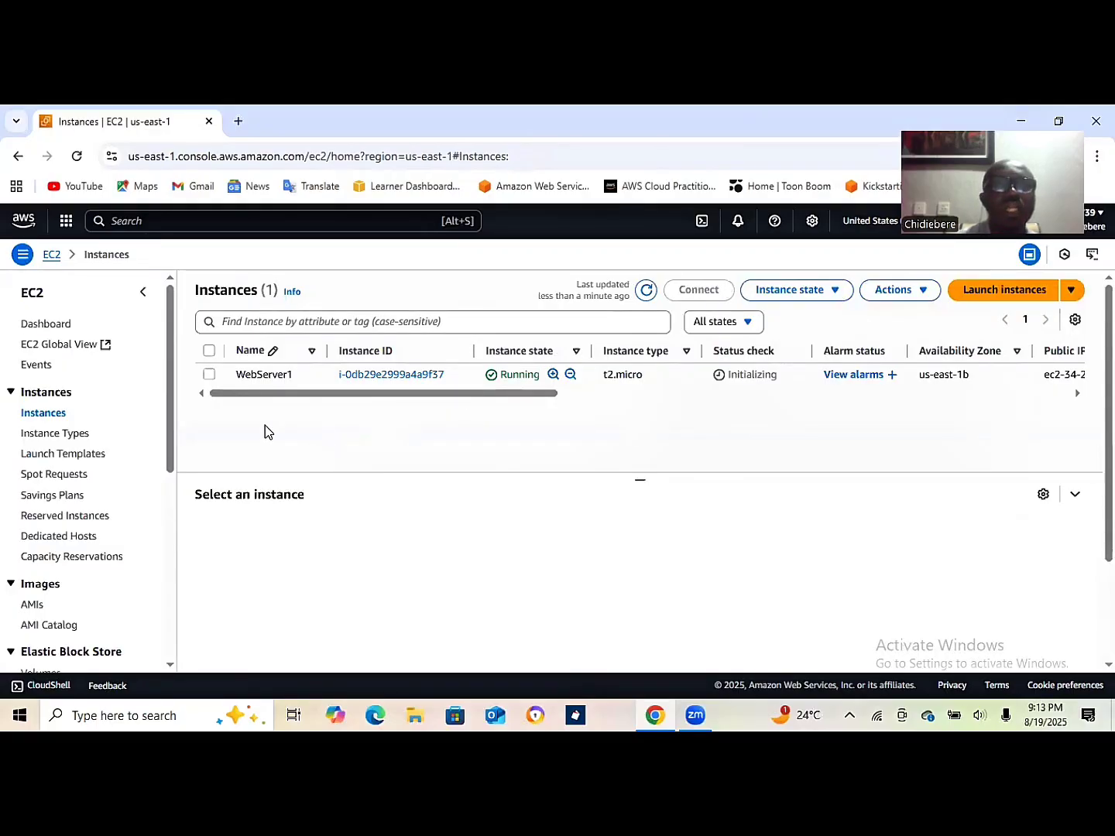
pyautogui.click(209, 375)
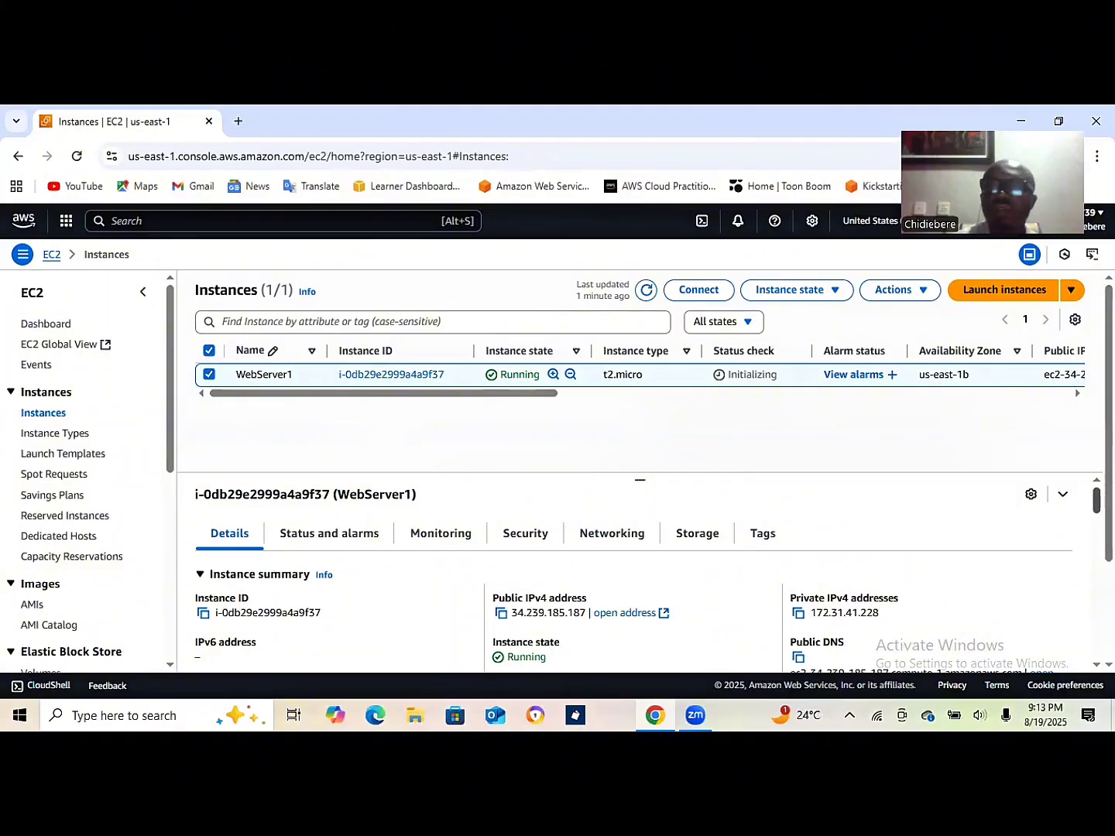
# Examine WebServer1's instance summary, including its IP addresses, DNS names, instance type, VPC, subnet and ARN.
pyautogui.scroll(-3, 635, 589)
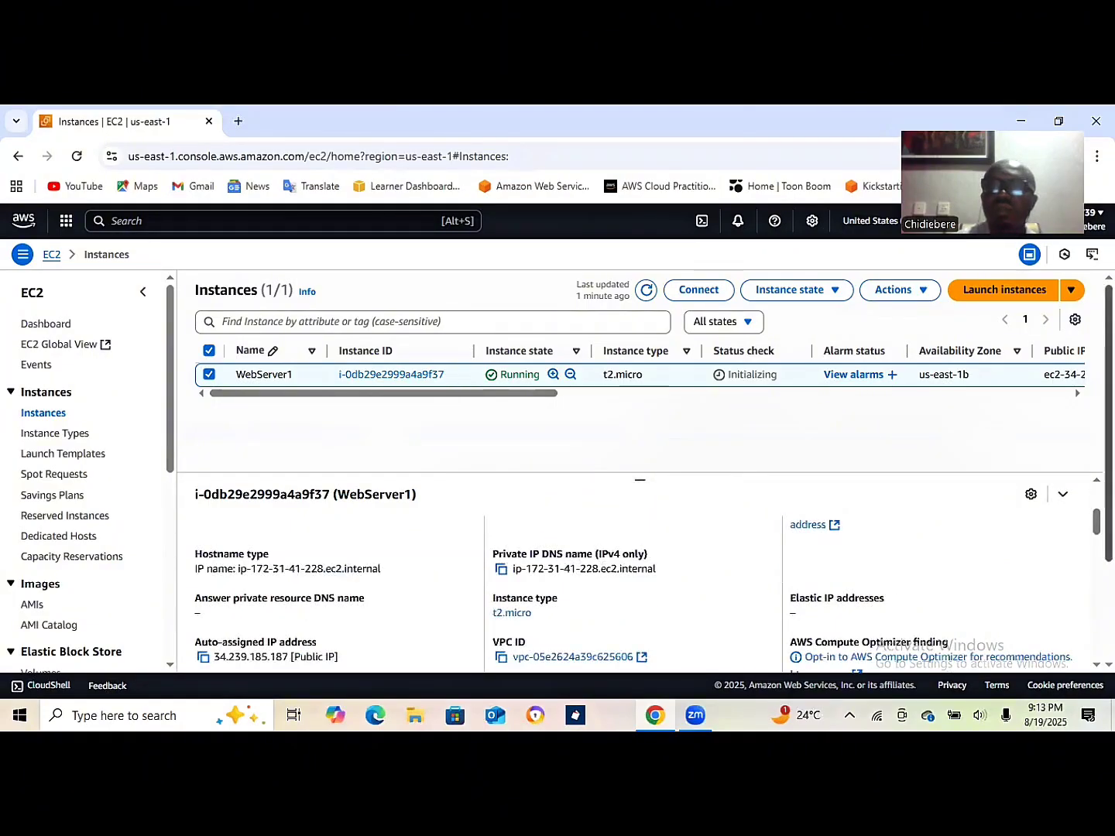
pyautogui.scroll(2, 635, 589)
pyautogui.scroll(1, 642, 556)
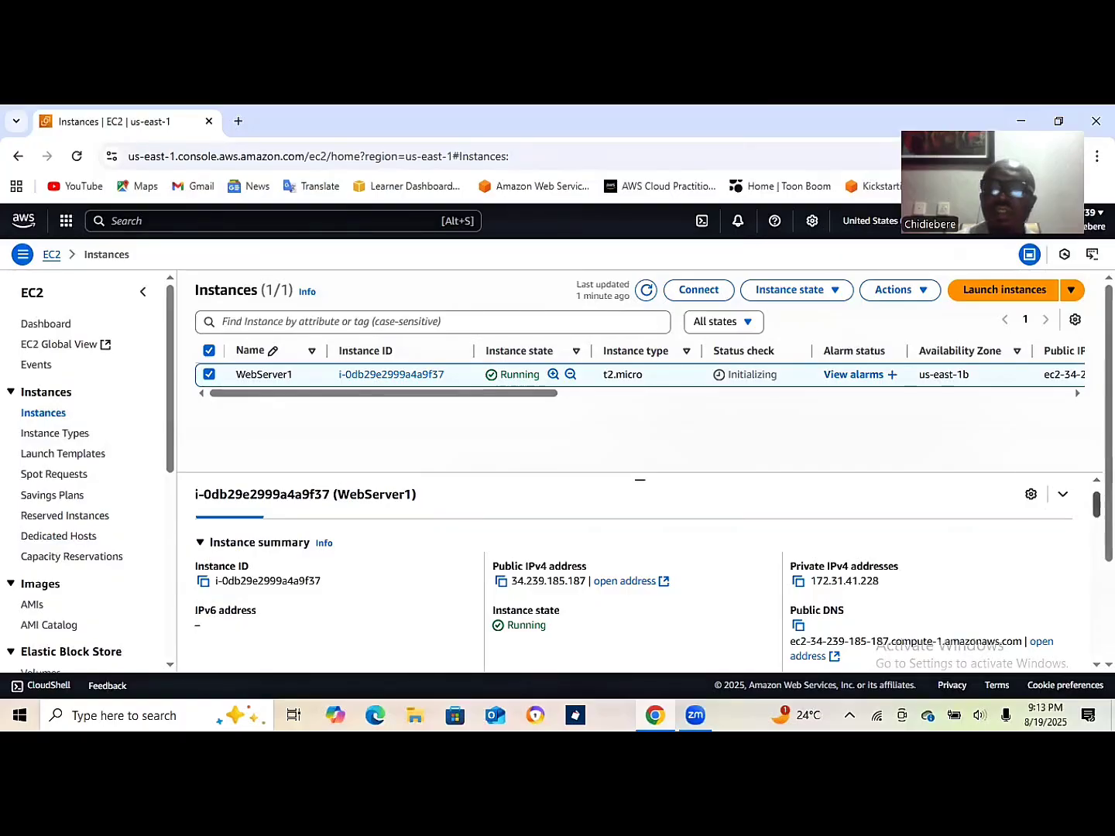
pyautogui.scroll(-3, 640, 572)
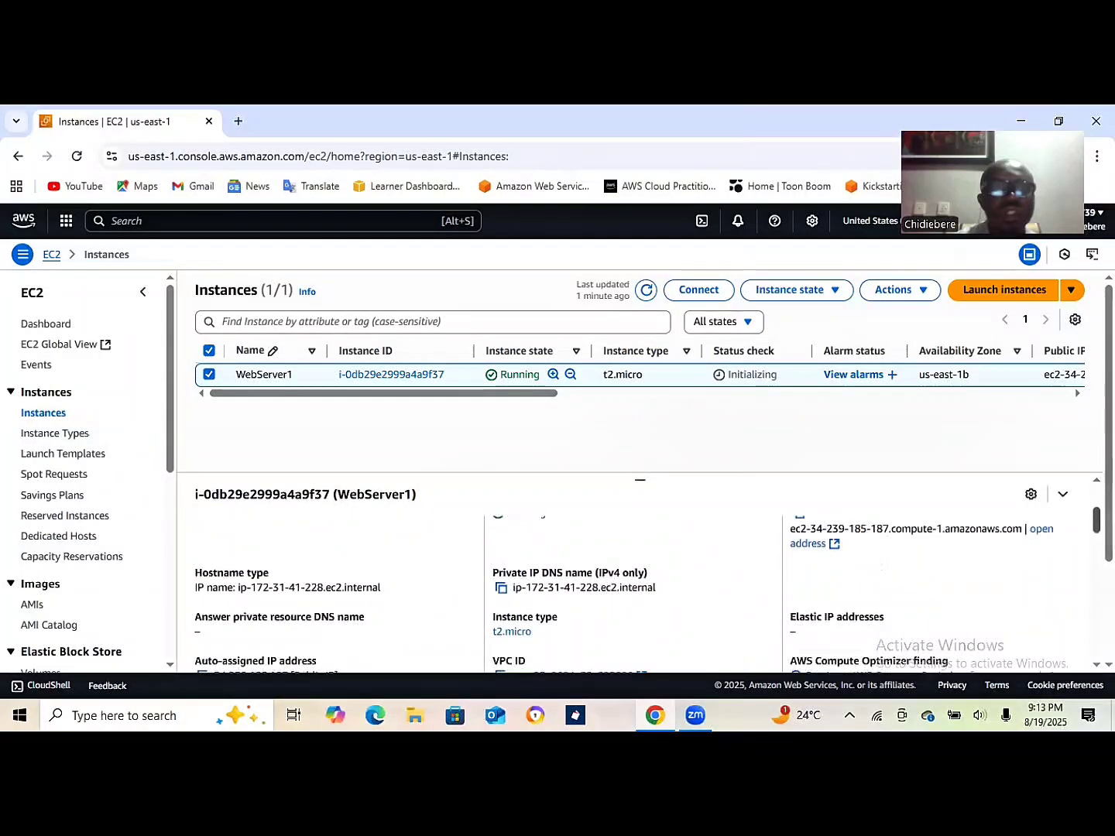
pyautogui.scroll(-2, 639, 573)
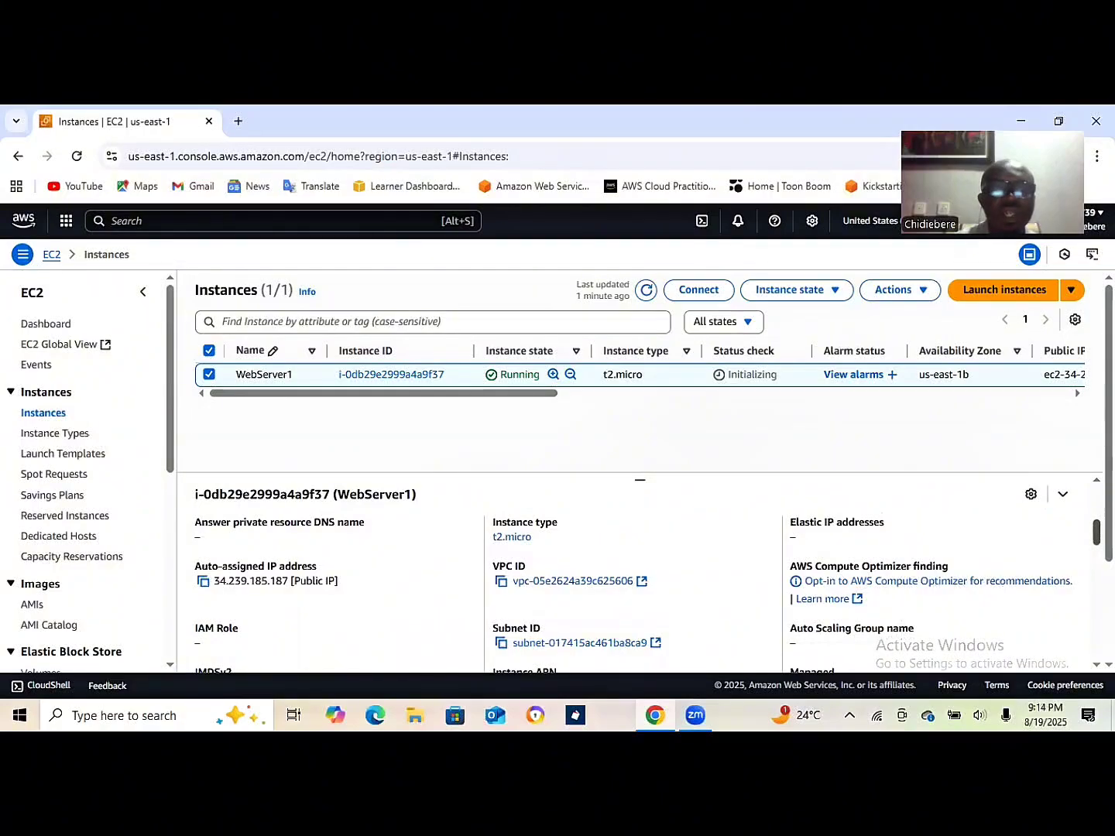
pyautogui.scroll(-1, 640, 573)
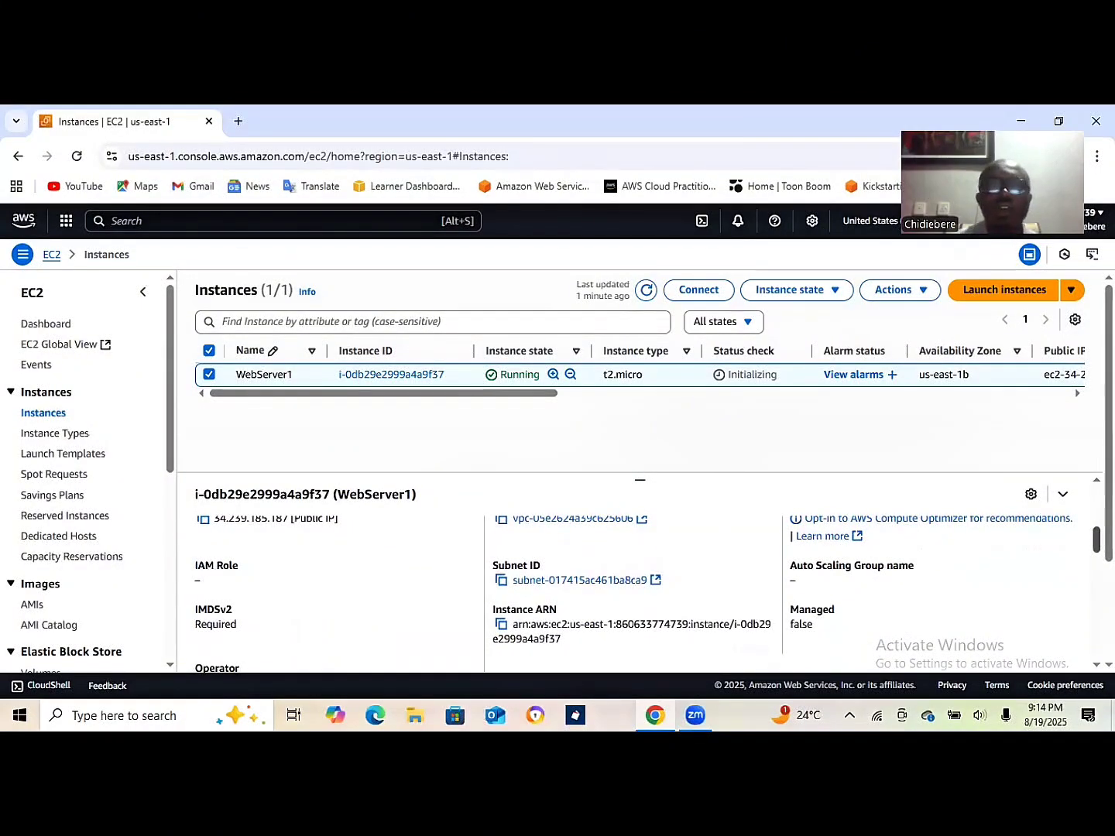
pyautogui.scroll(-1, 640, 595)
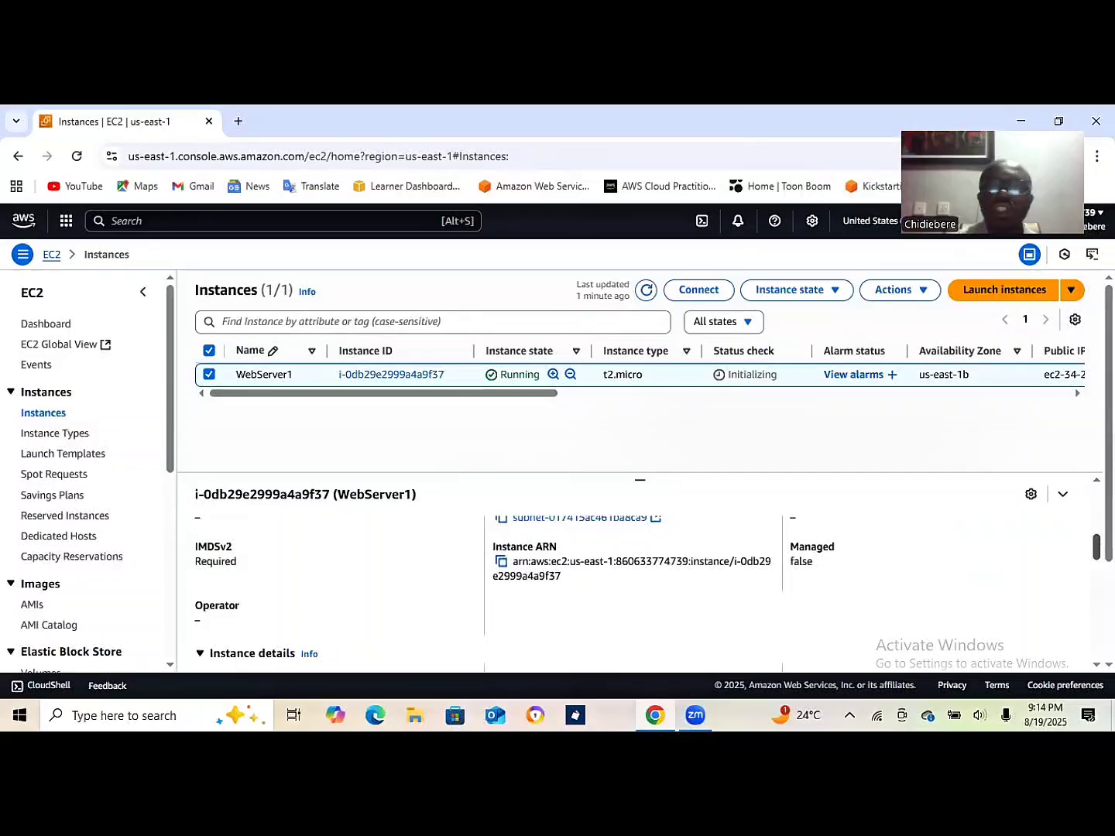
pyautogui.scroll(6, 640, 573)
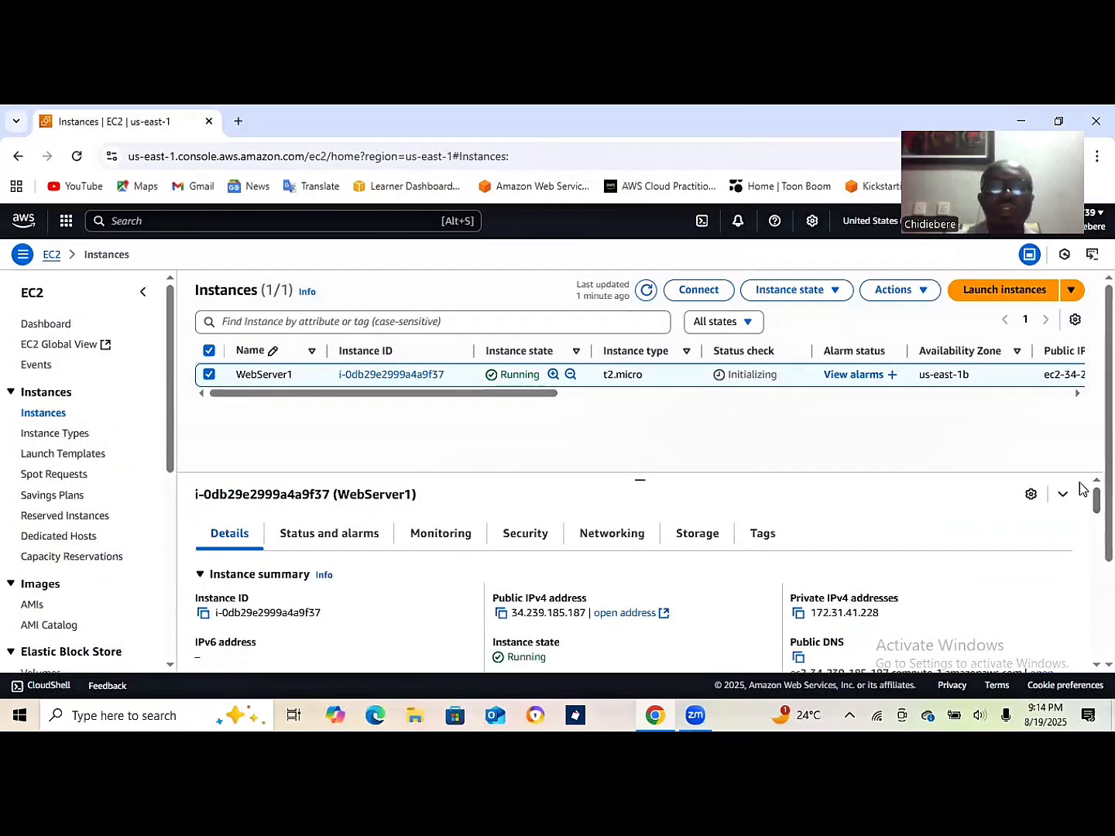
# Examine WebServer1's security details, including its IAM role, launch time, security groups and inbound rules.
pyautogui.click(526, 535)
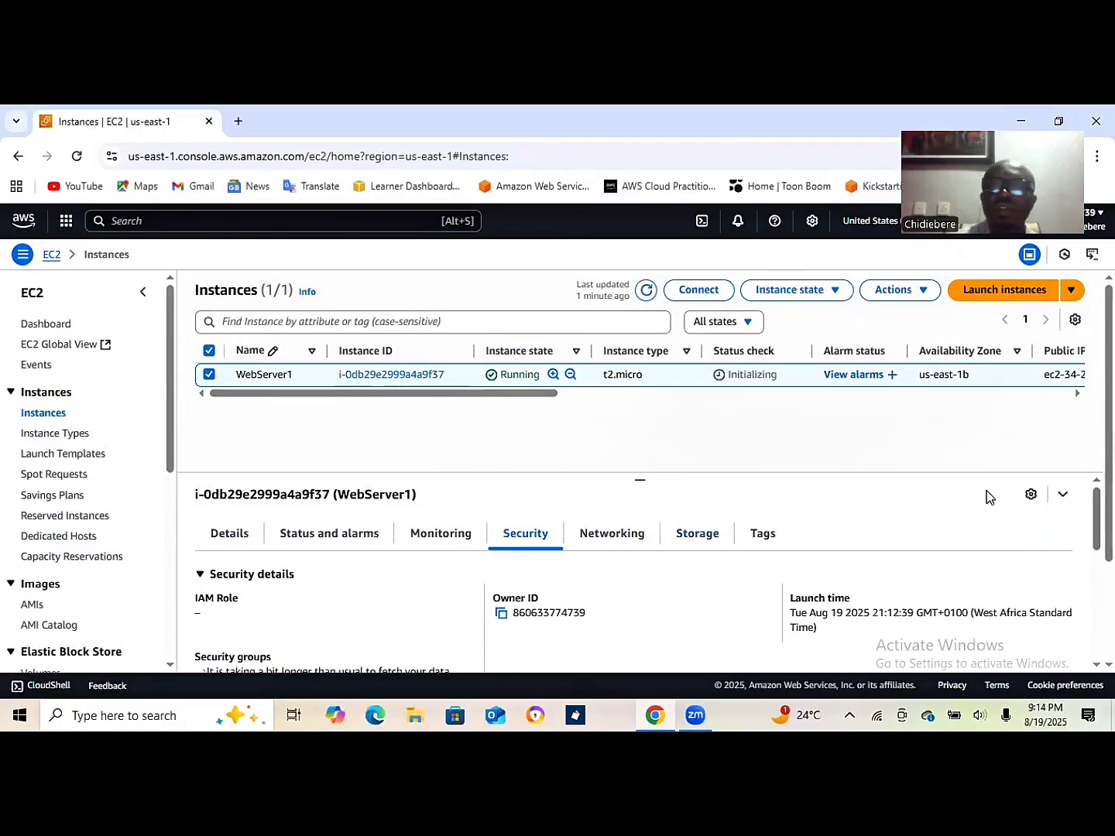
pyautogui.scroll(-2, 638, 574)
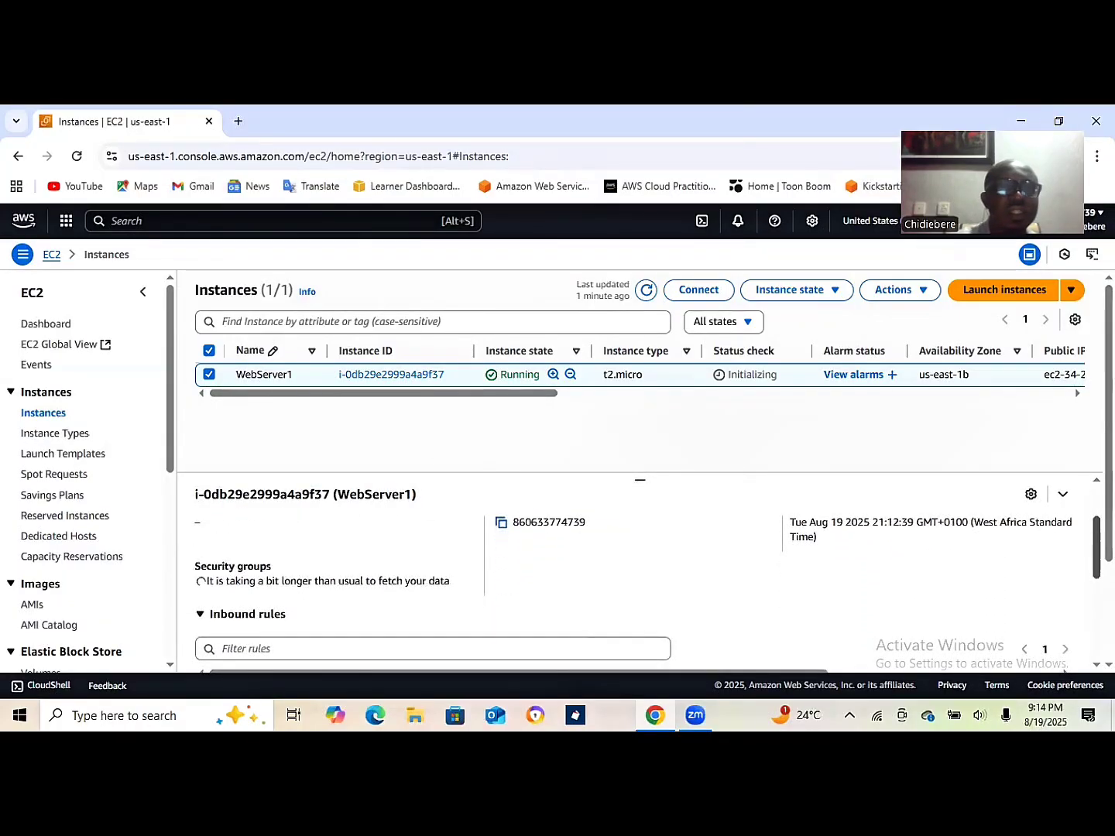
pyautogui.scroll(-1, 640, 593)
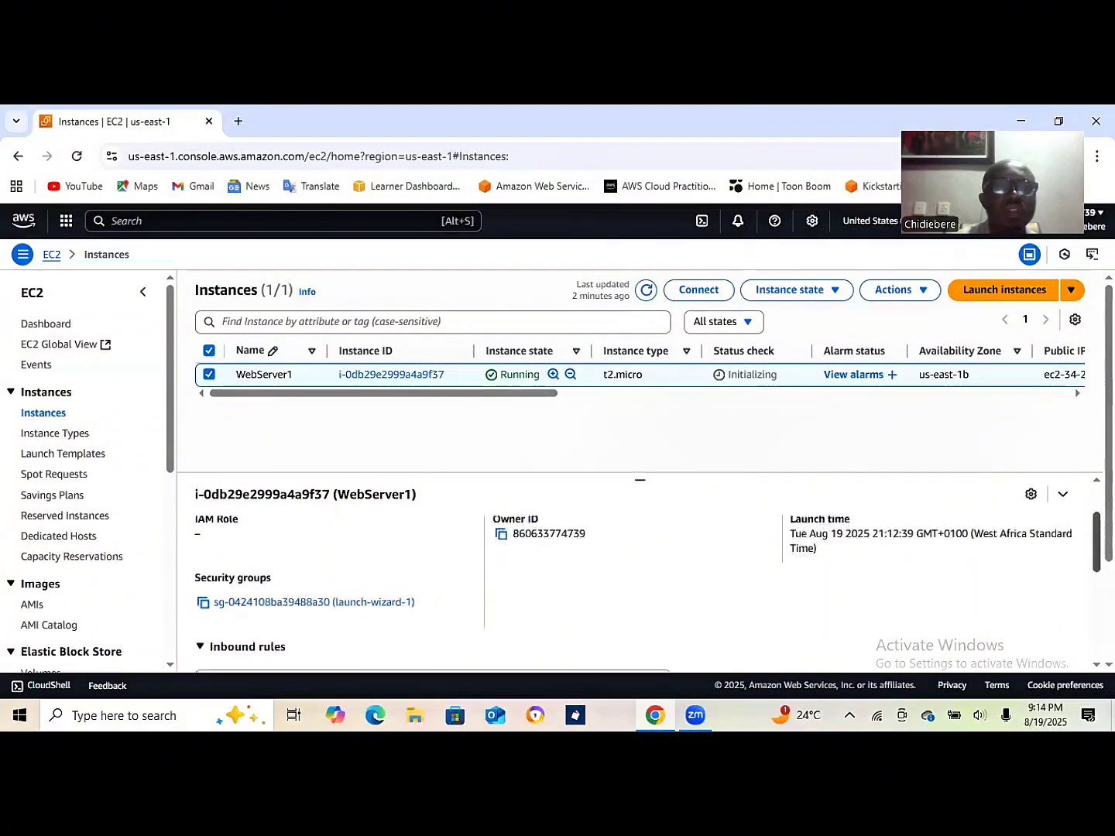
pyautogui.scroll(-2, 638, 589)
pyautogui.scroll(3, 638, 589)
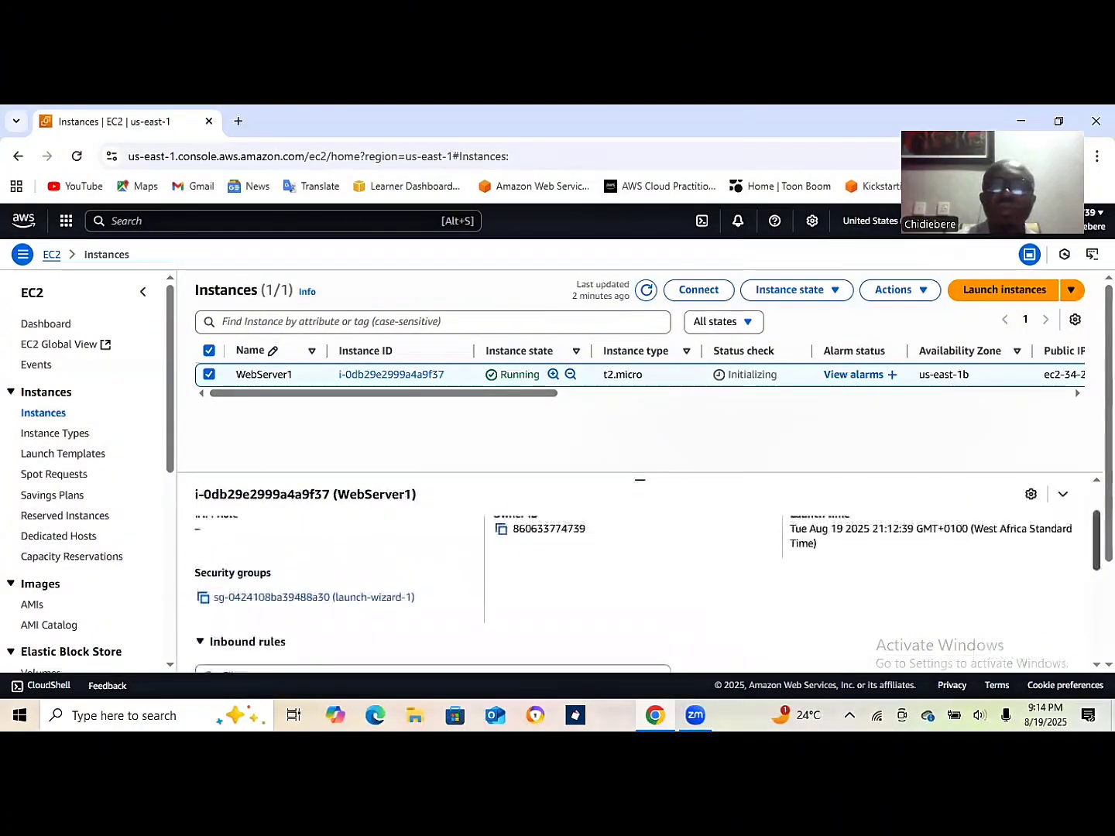
pyautogui.scroll(1, 639, 589)
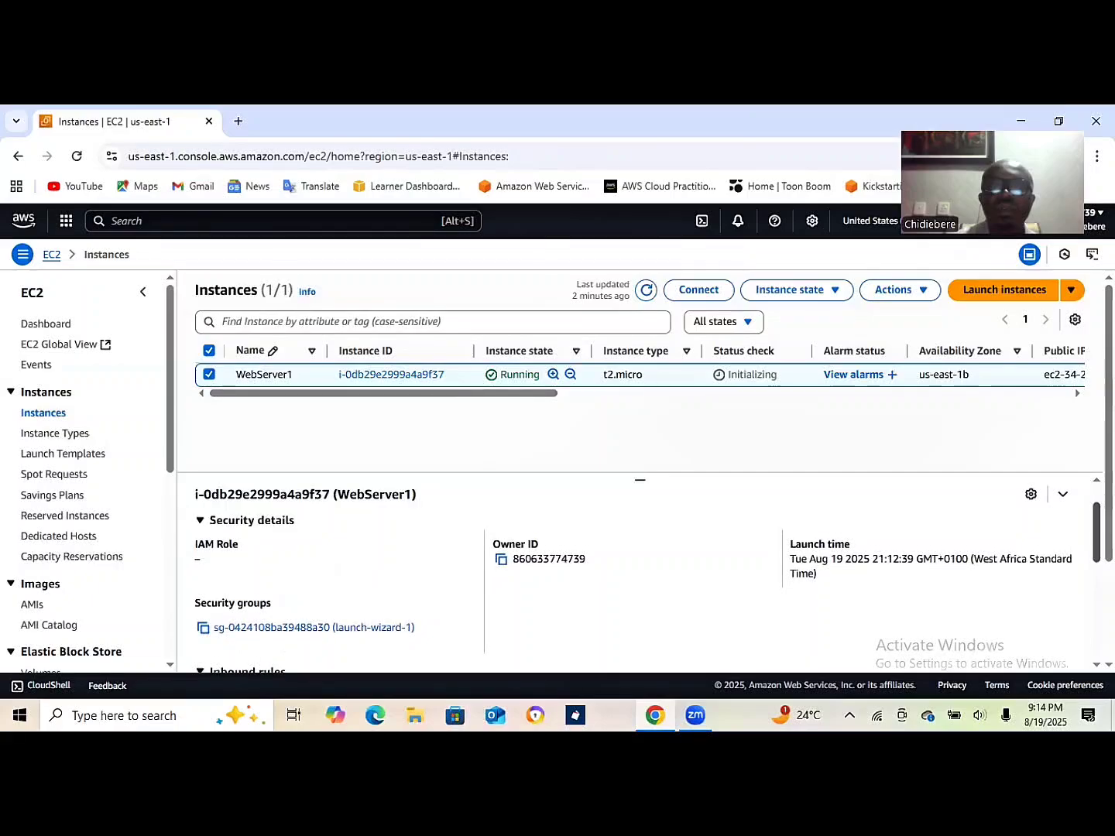
pyautogui.scroll(1, 639, 589)
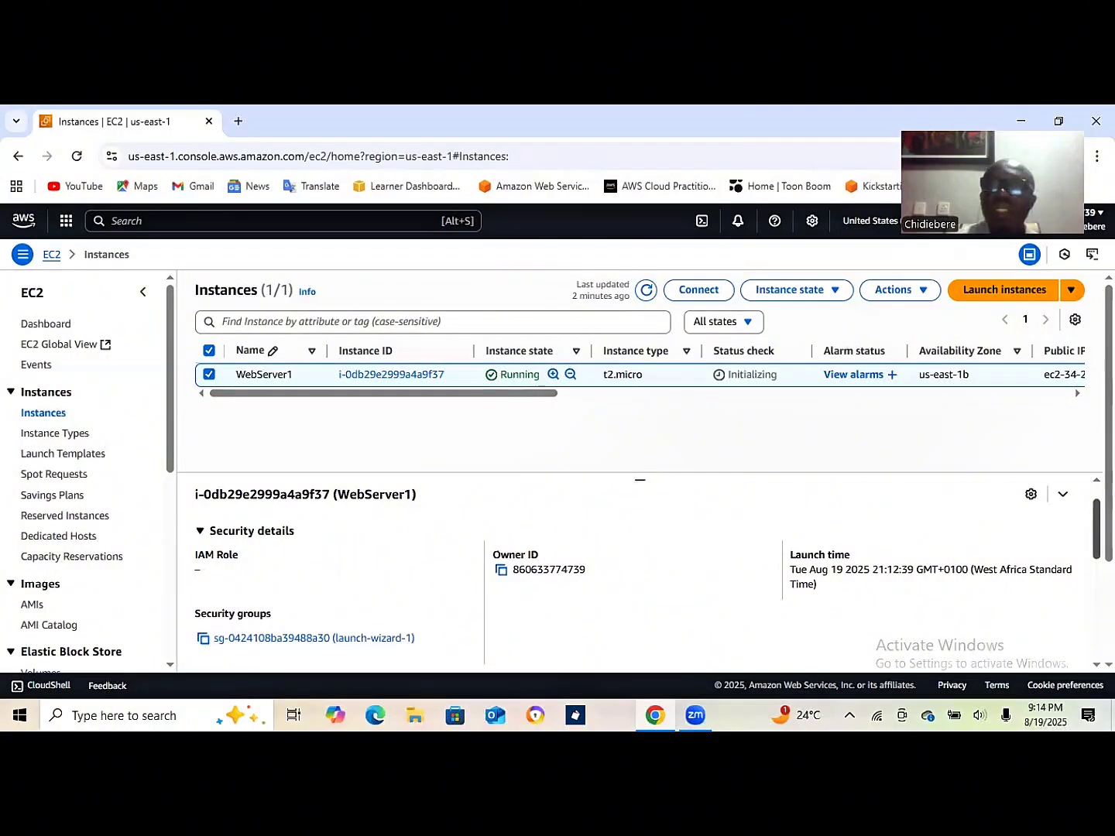
pyautogui.scroll(1, 640, 590)
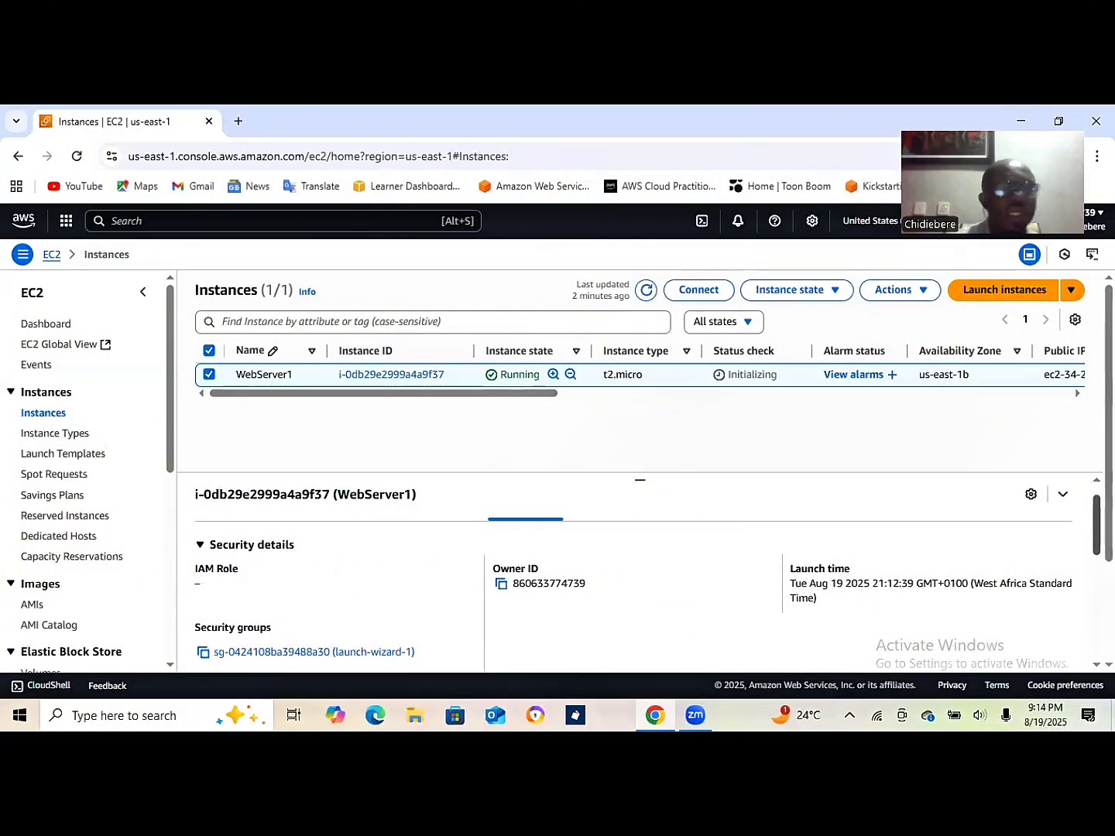
pyautogui.scroll(1, 639, 572)
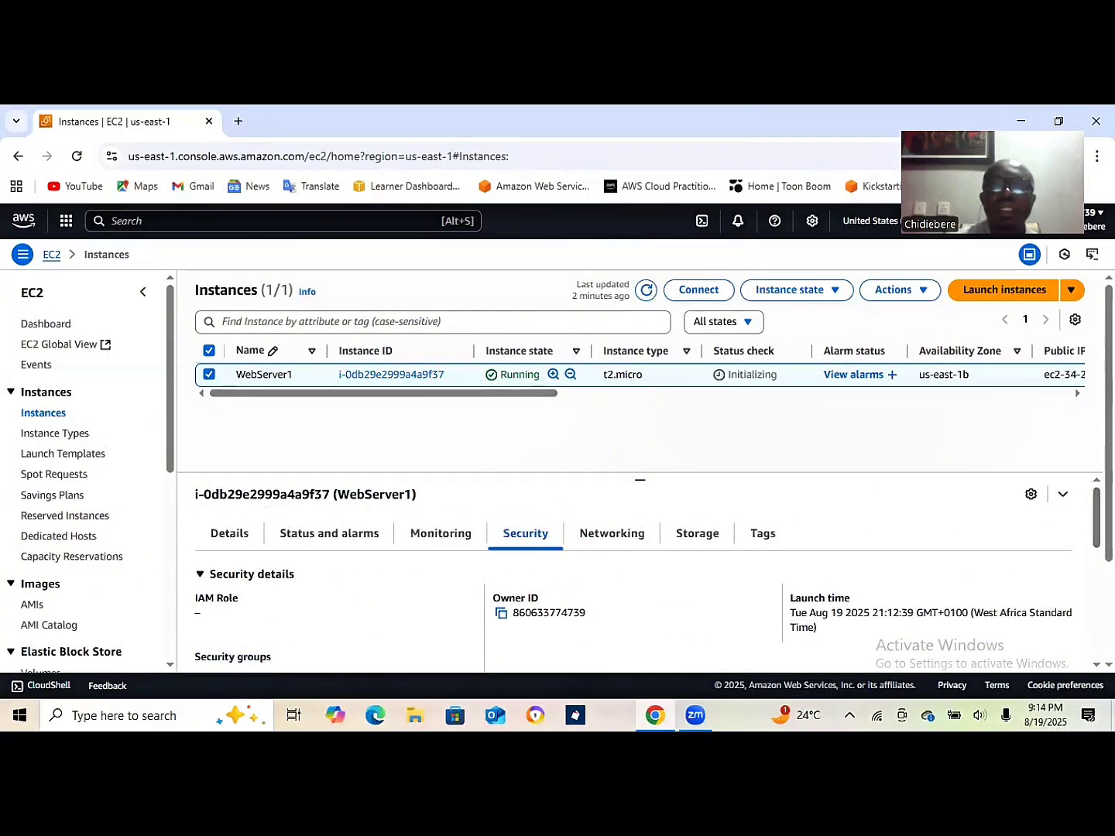
# Examine WebServer1's networking details, including its VPC, subnet, availability zone and IP addresses, and refresh the instance list.
pyautogui.click(616, 537)
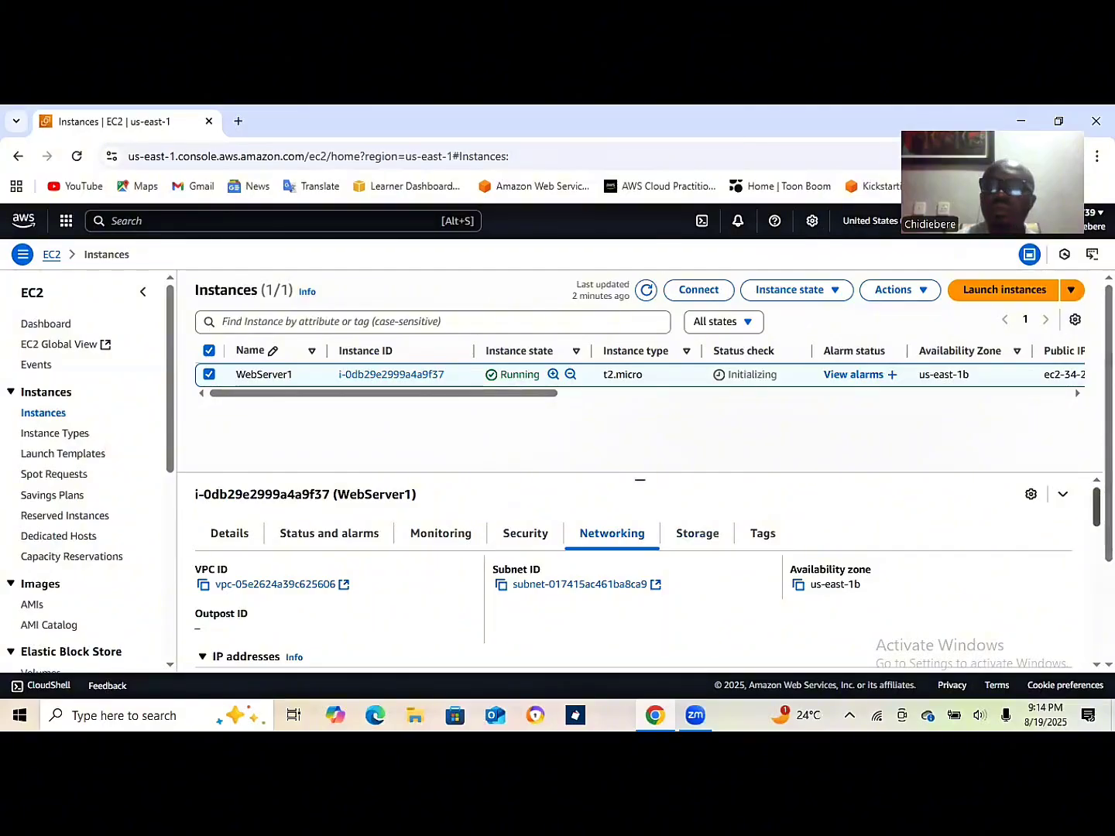
pyautogui.scroll(-1, 639, 581)
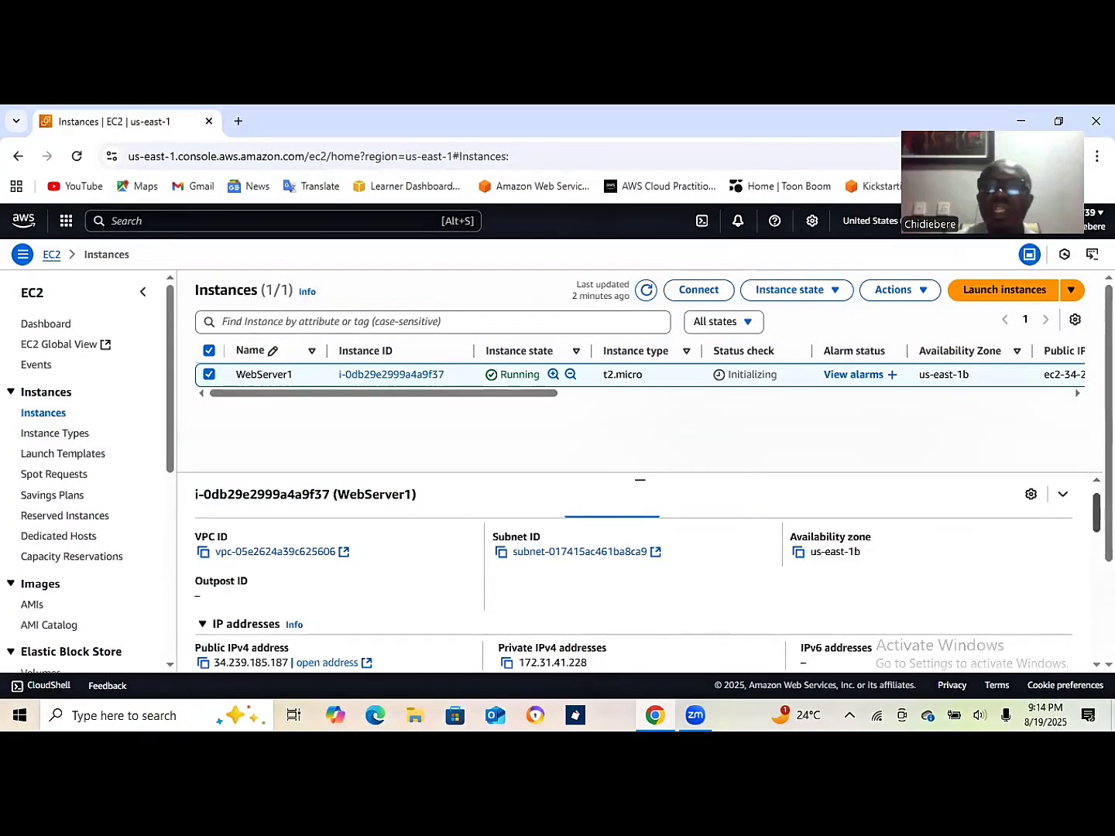
pyautogui.scroll(-2, 633, 589)
pyautogui.scroll(2, 633, 589)
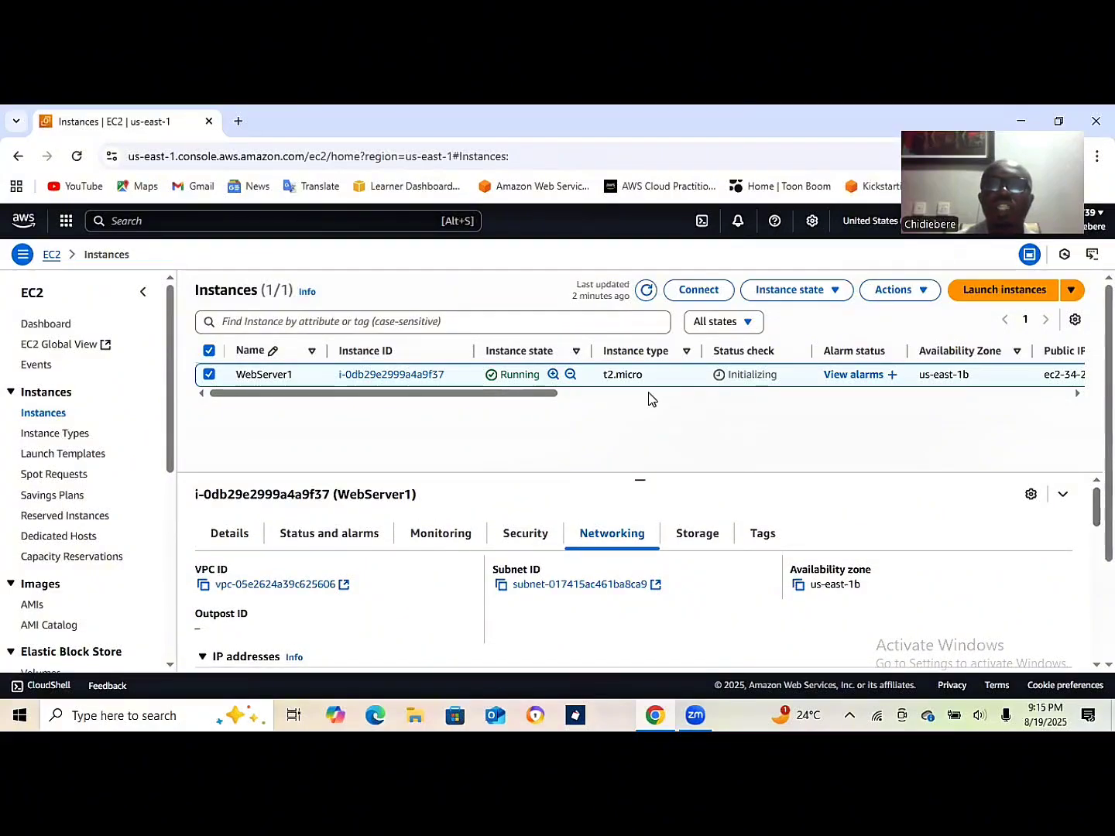
pyautogui.click(646, 291)
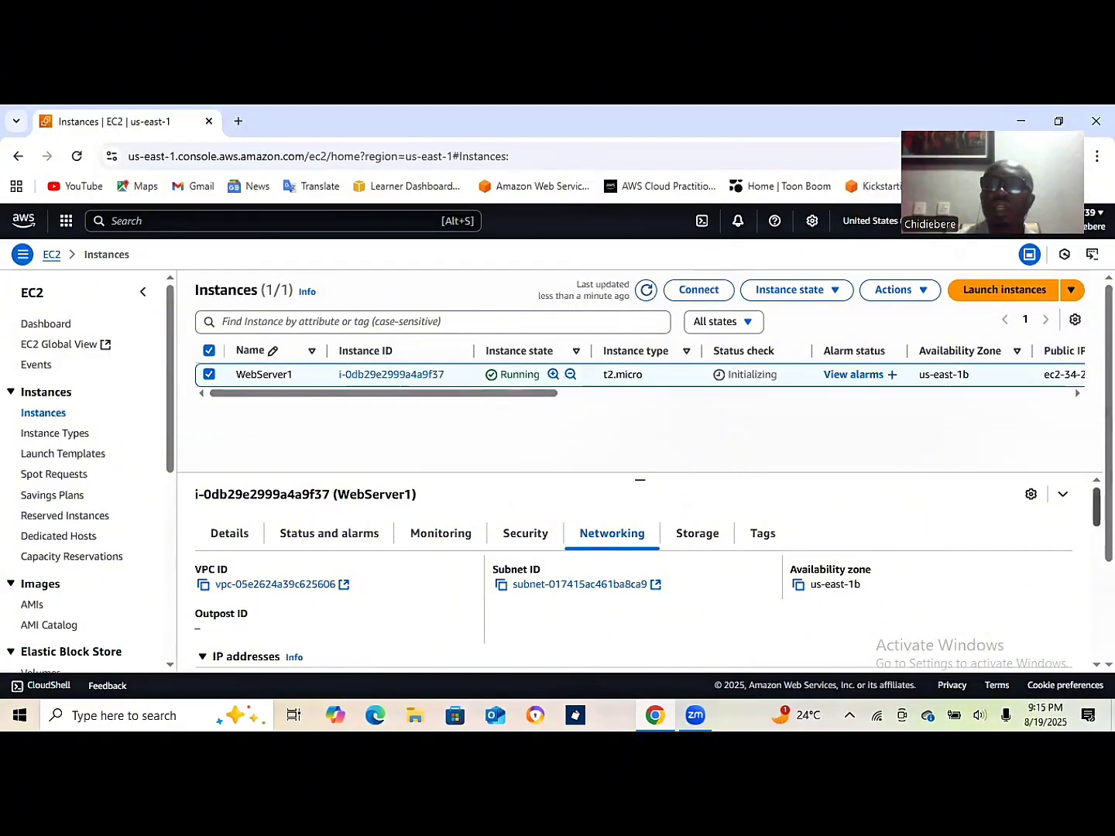
pyautogui.scroll(-2, 633, 589)
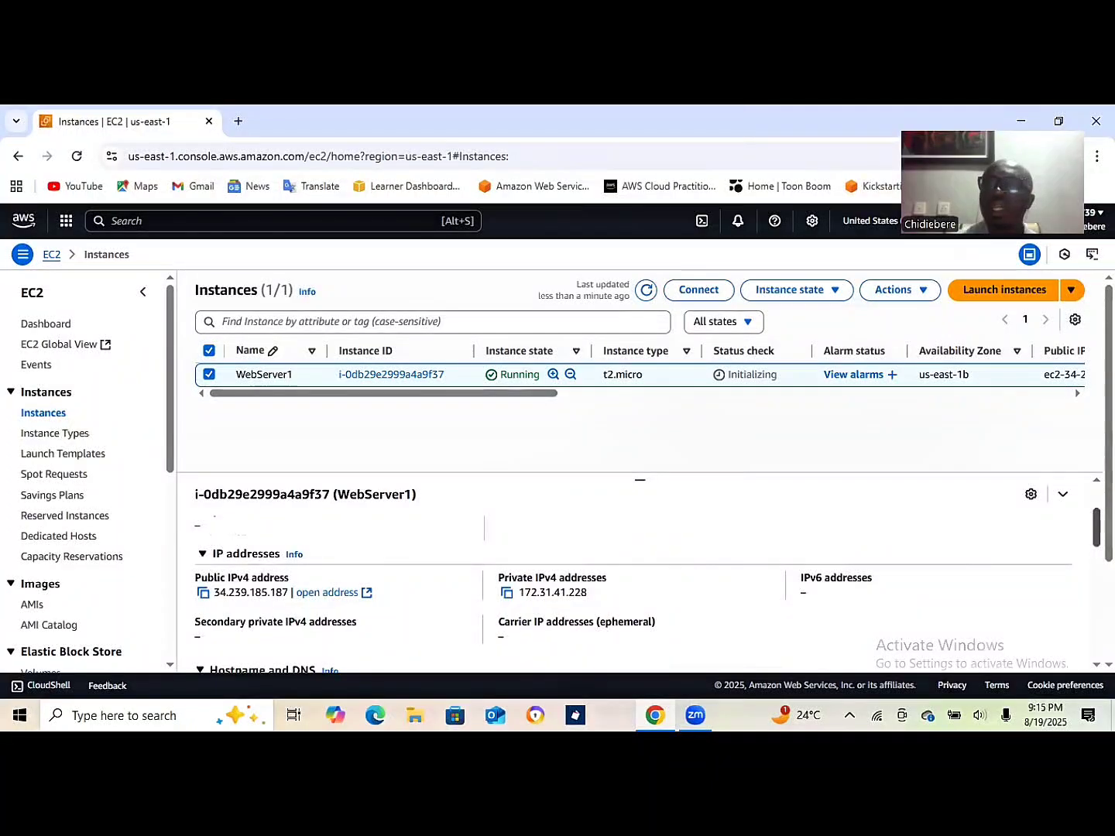
pyautogui.scroll(2, 633, 589)
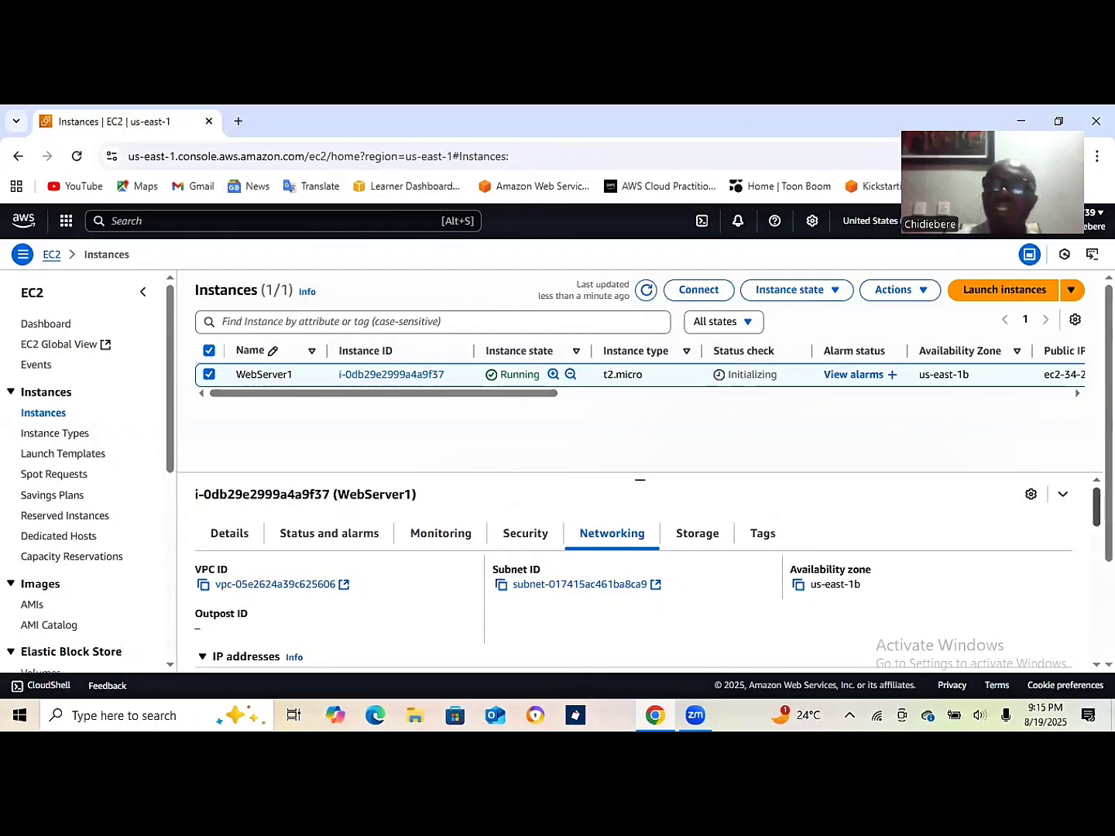
pyautogui.scroll(-3, 635, 589)
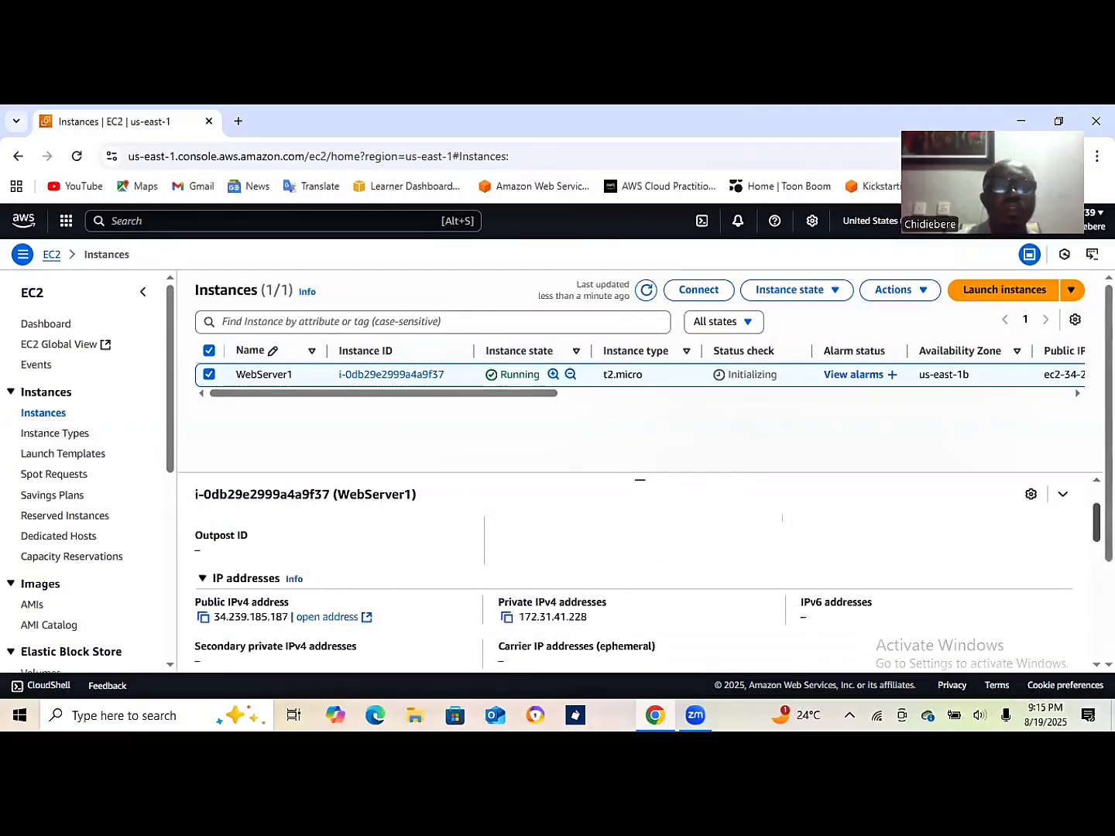
pyautogui.scroll(3, 635, 588)
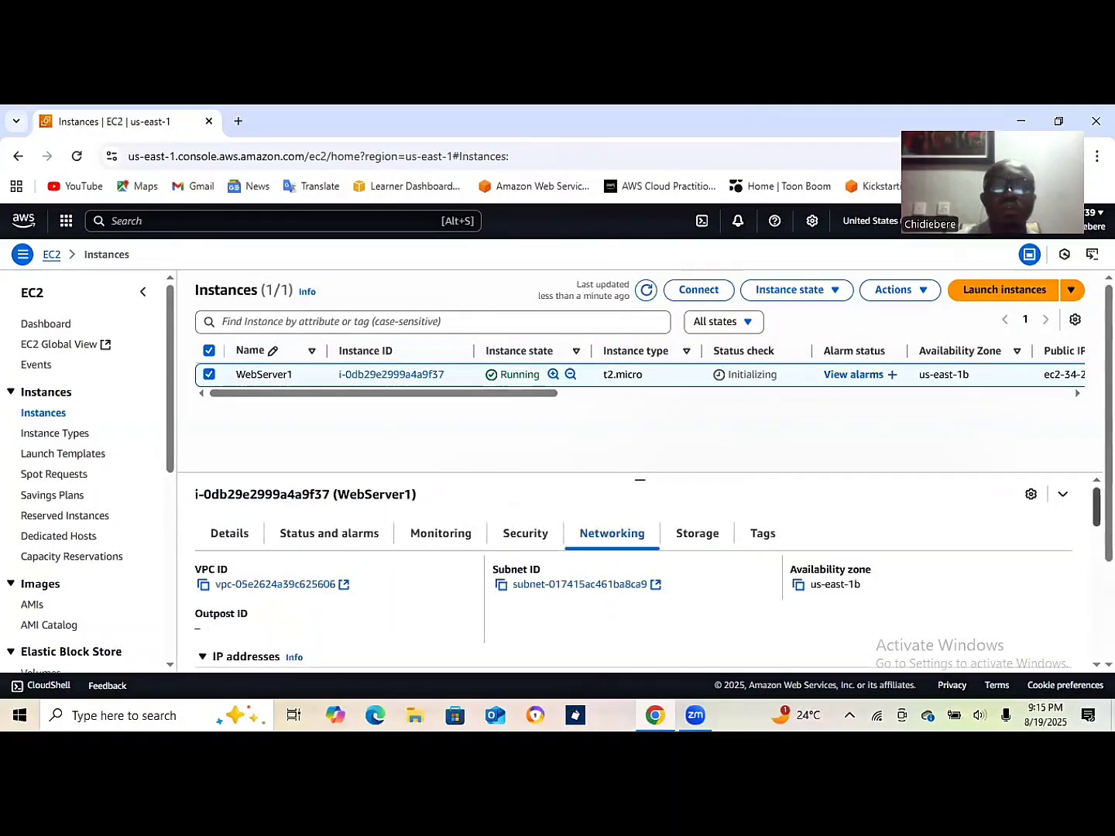
# Open the launch-wizard-1 security group from WebServer1's security details and start editing its inbound rules.
pyautogui.click(531, 536)
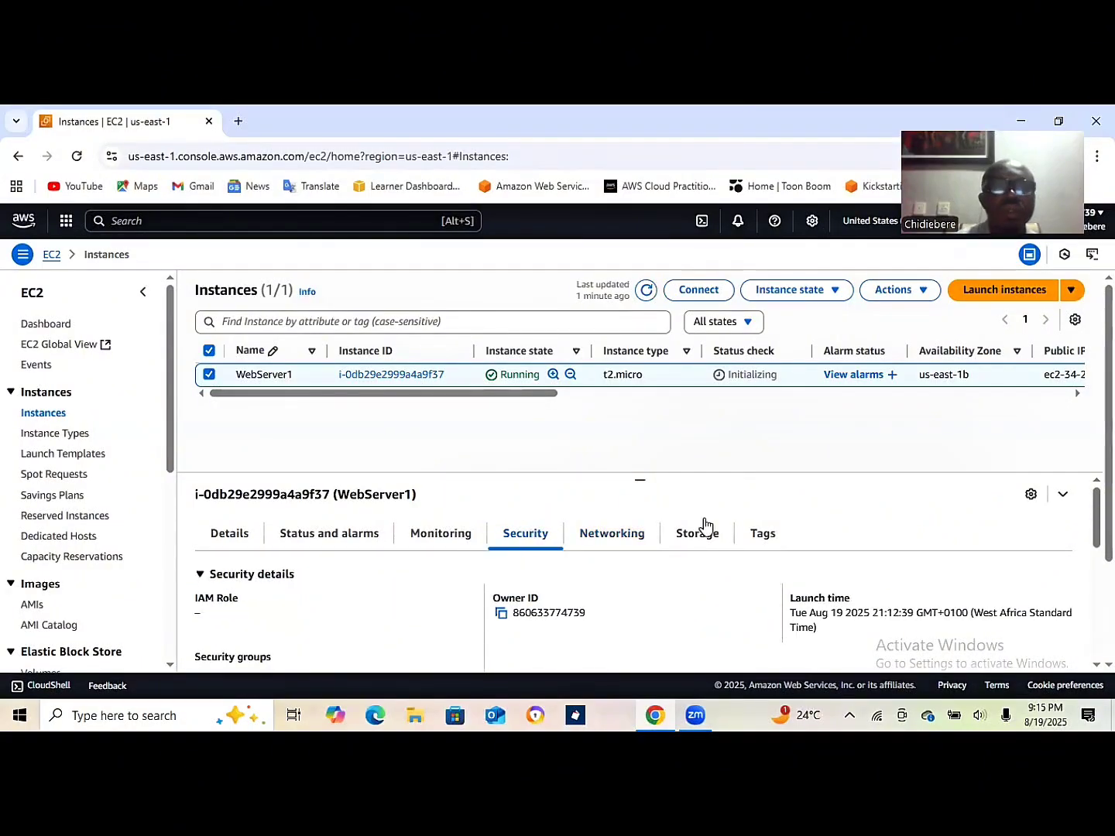
pyautogui.scroll(-3, 634, 574)
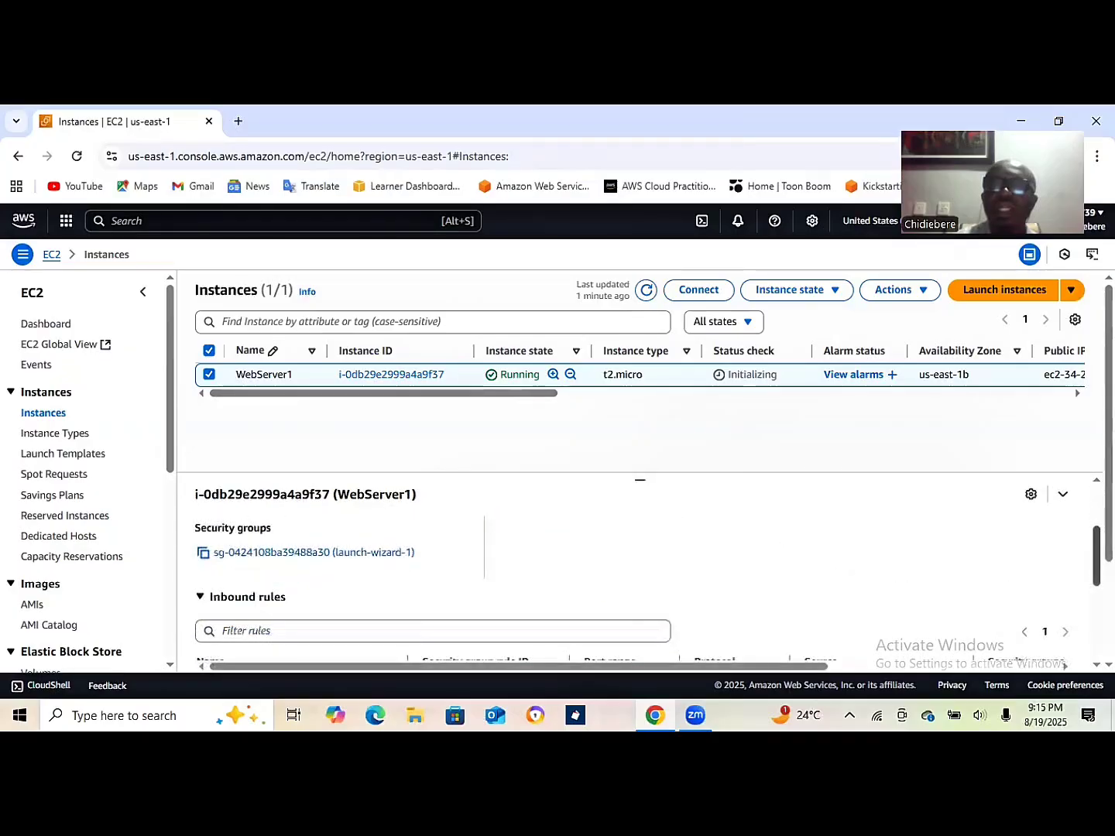
pyautogui.click(304, 551)
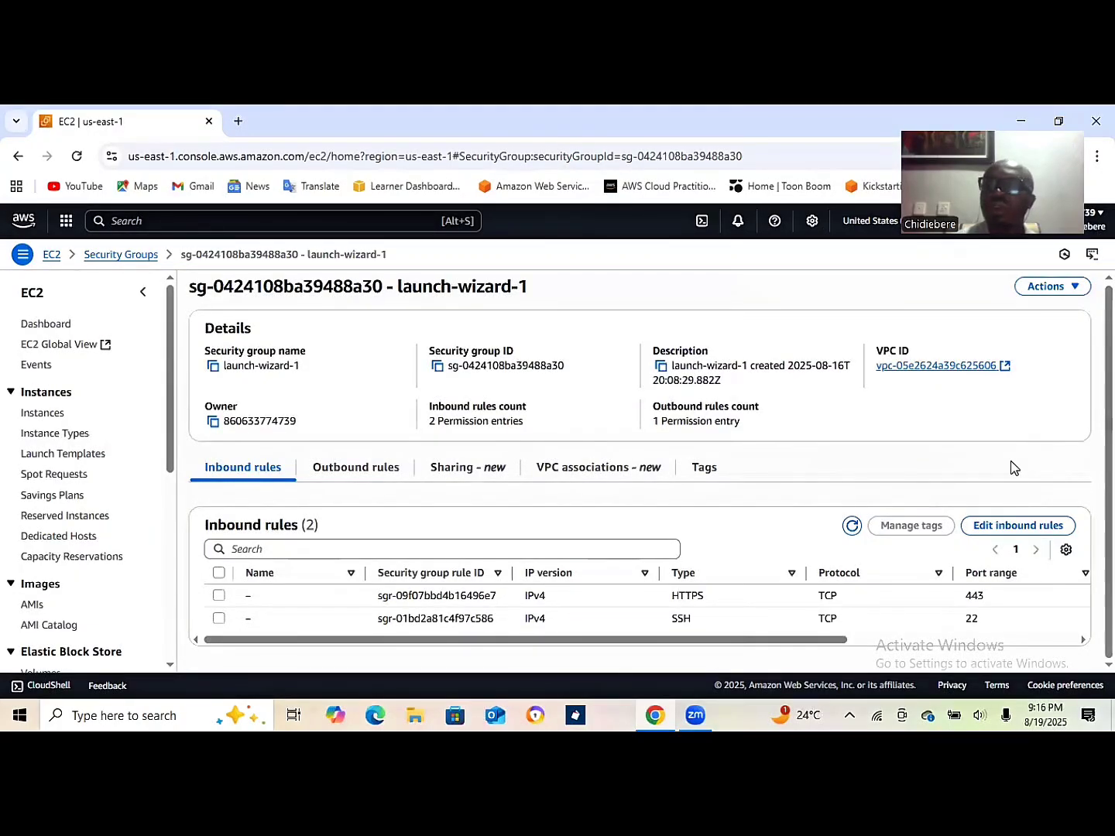
pyautogui.click(1021, 525)
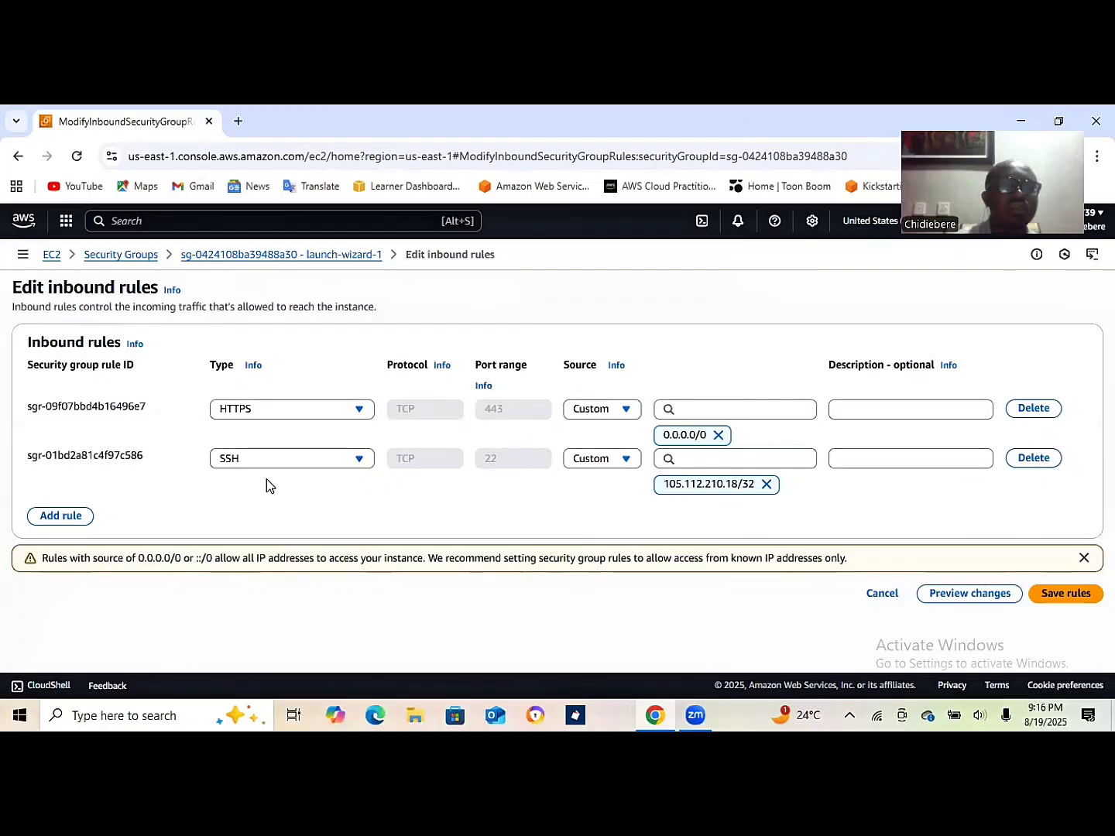
# Add an inbound HTTP rule with source Anywhere-IPv4 to the launch-wizard-1 security group, save the rules and check the updated rule list.
pyautogui.click(63, 516)
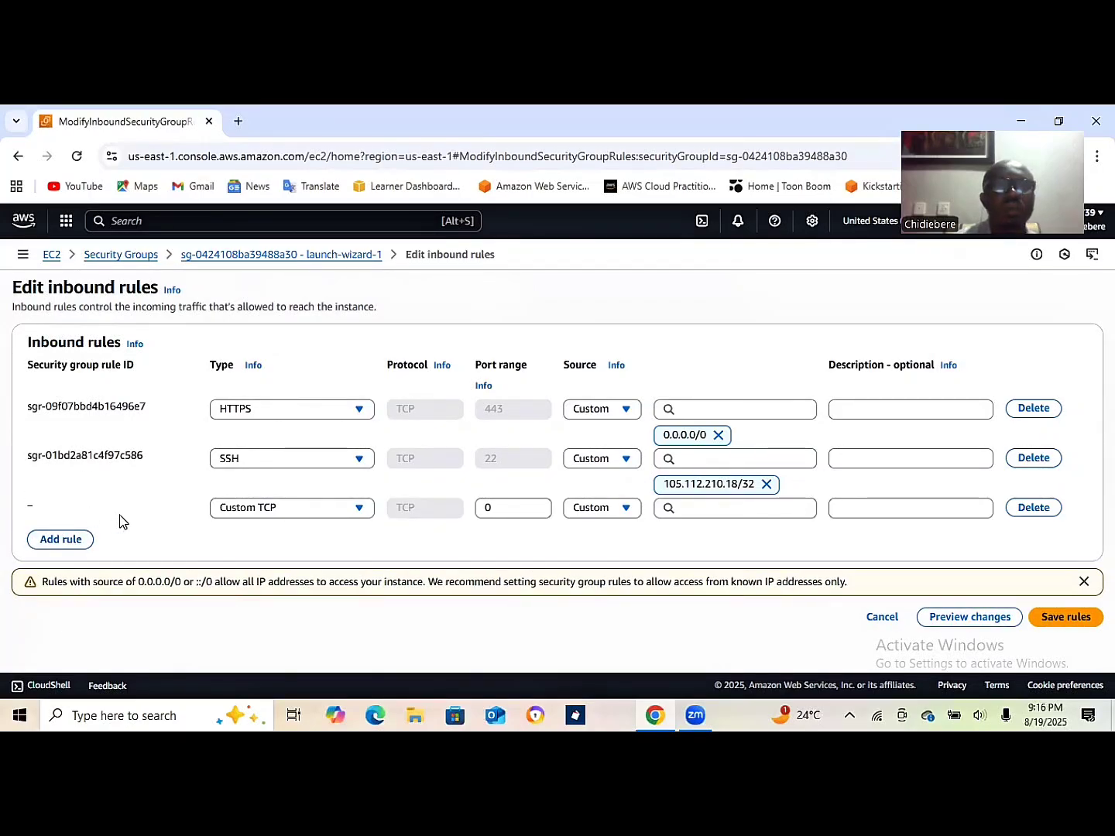
pyautogui.click(358, 507)
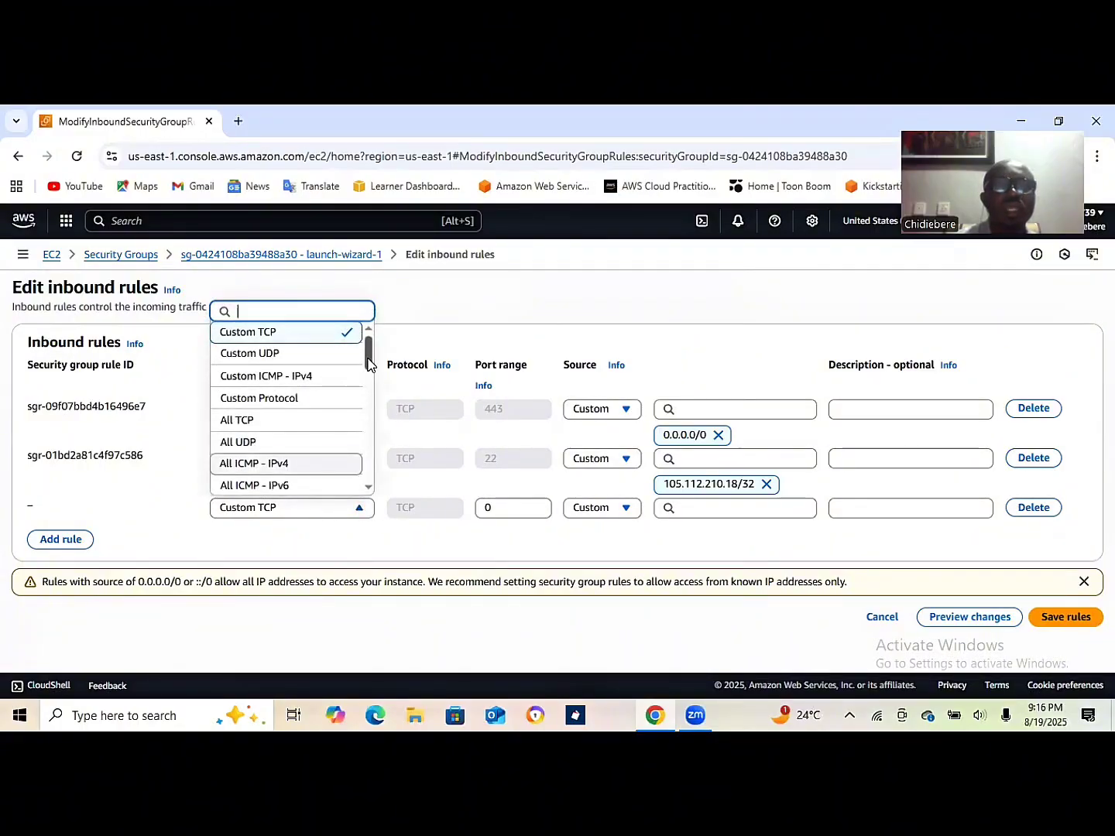
pyautogui.moveTo(367, 367); pyautogui.dragTo(370, 402)
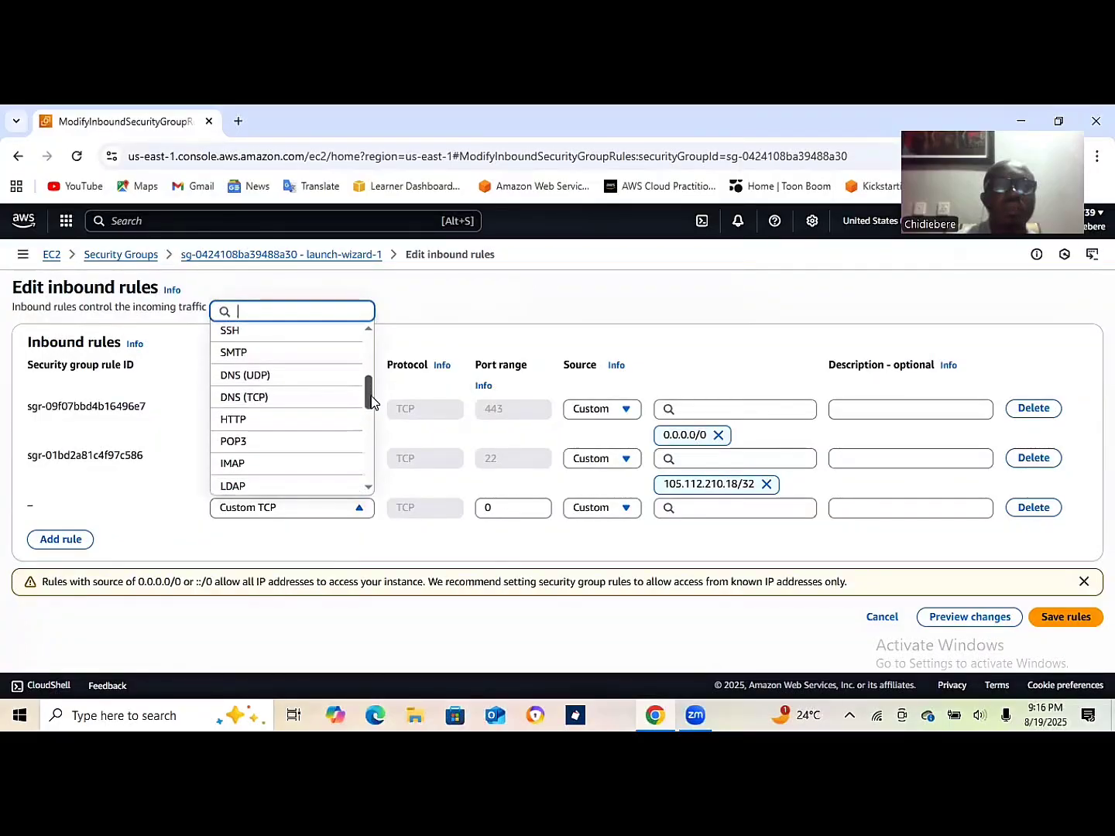
pyautogui.click(252, 419)
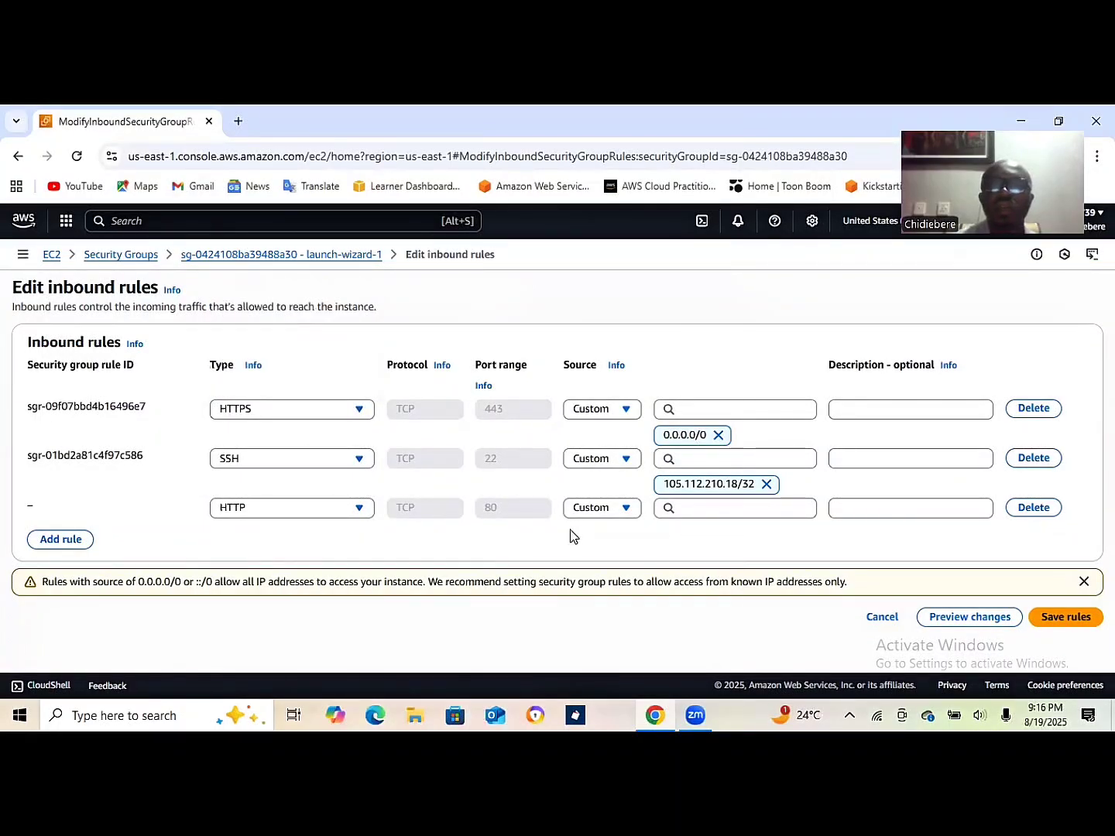
pyautogui.click(627, 508)
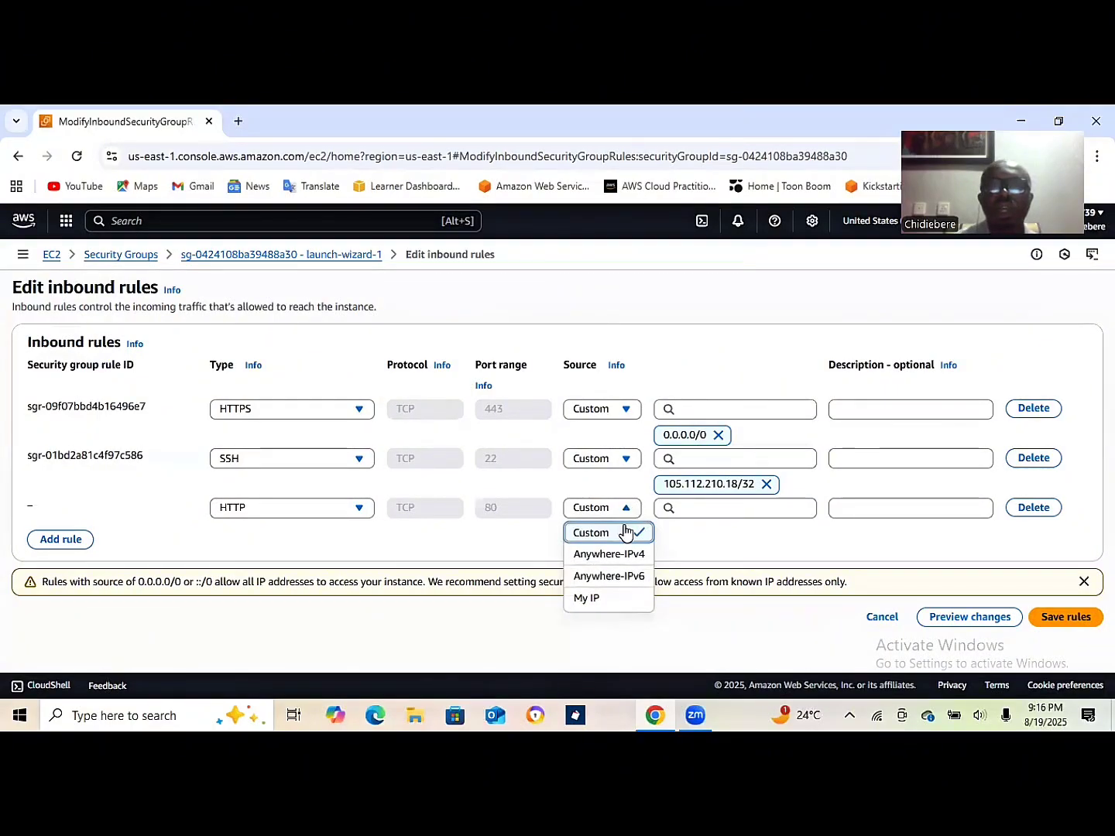
pyautogui.click(609, 553)
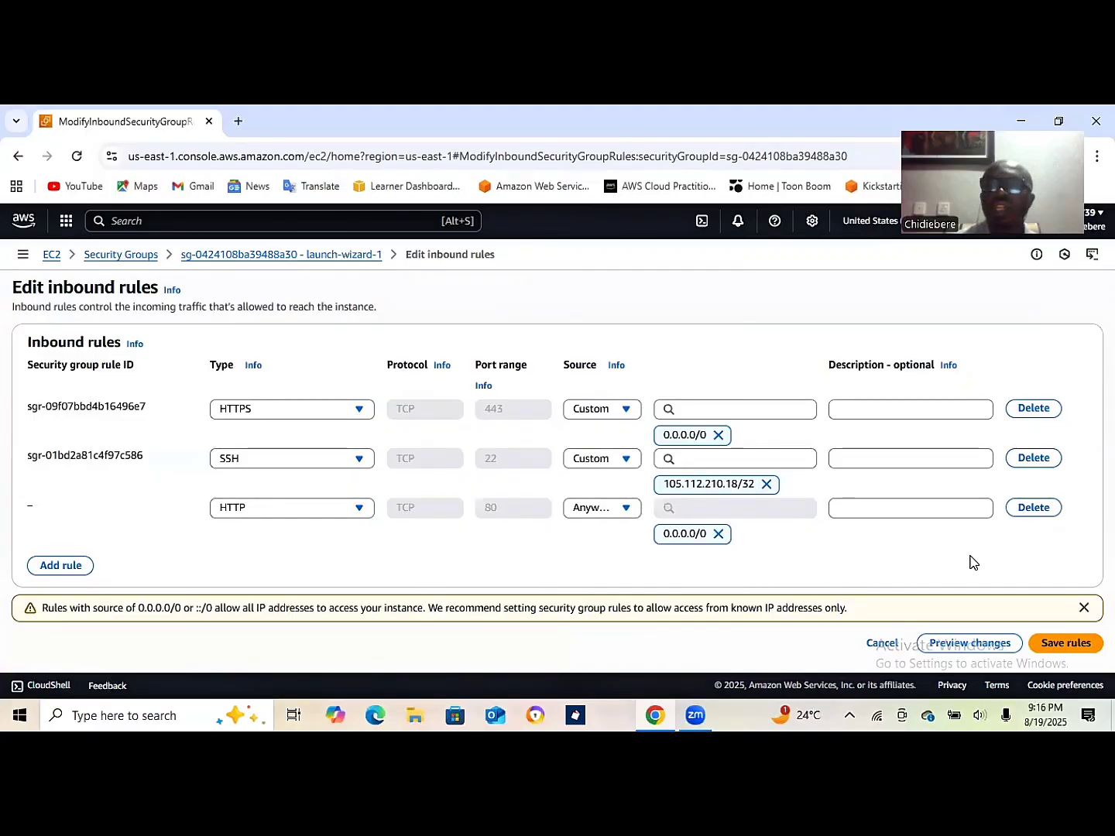
pyautogui.click(1065, 643)
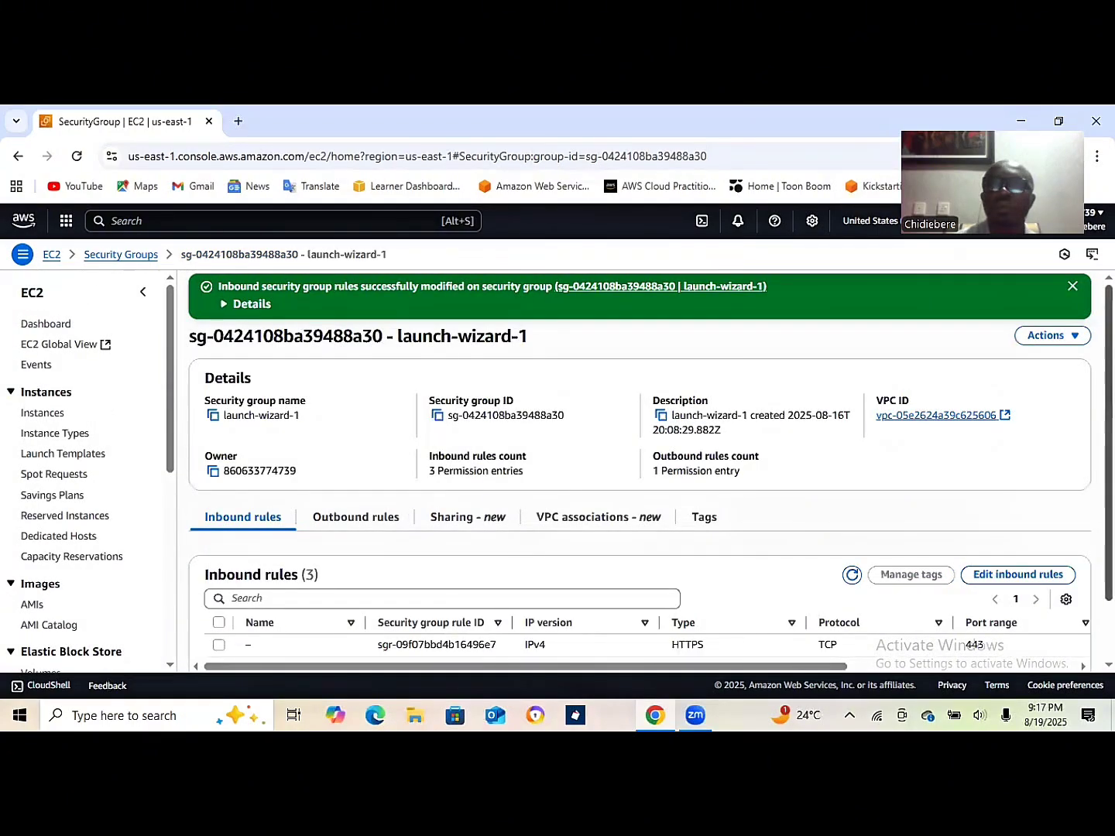
pyautogui.scroll(-2, 638, 464)
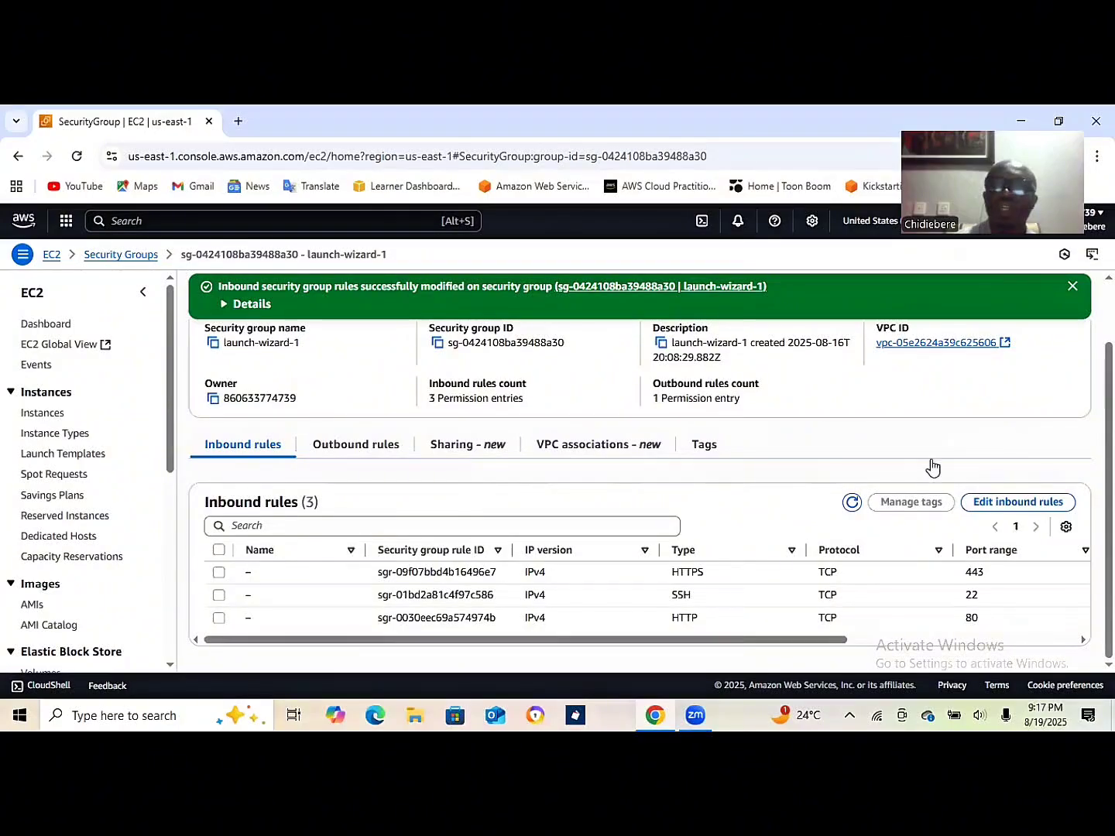
pyautogui.scroll(1, 640, 463)
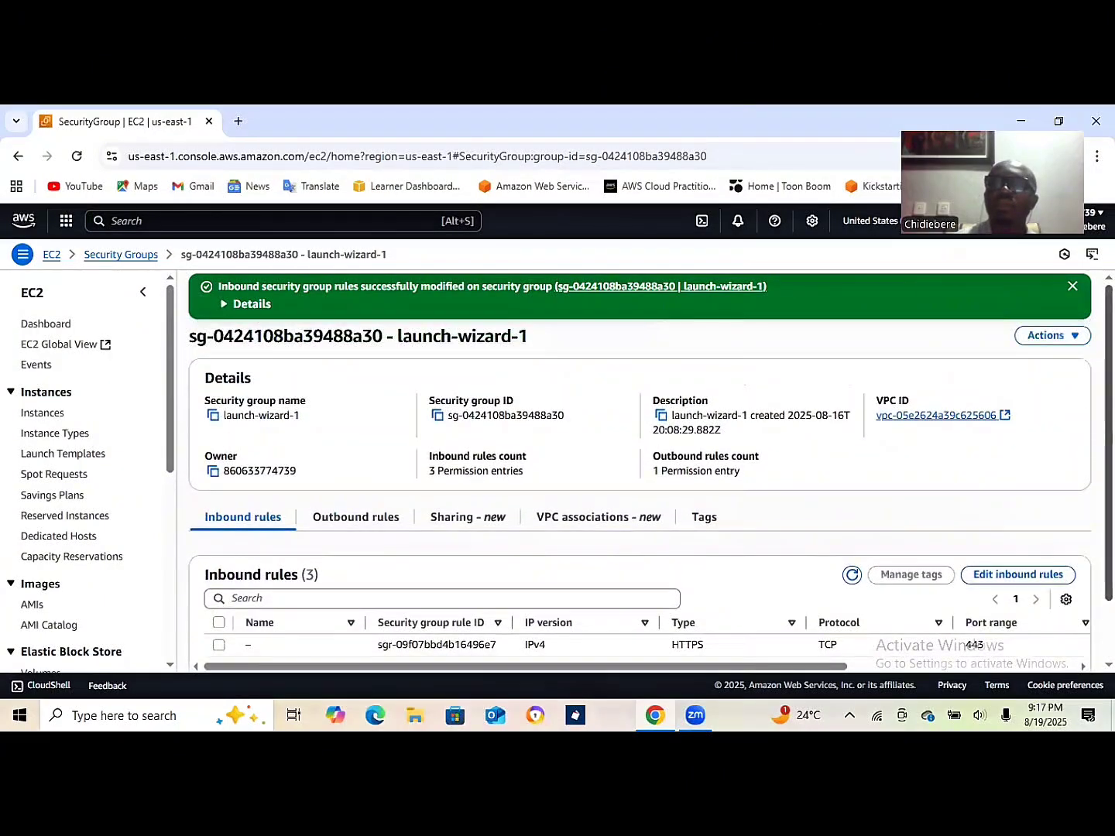
# Return to the instance list, refresh it and examine WebServer1's system and instance status checks.
pyautogui.click(43, 414)
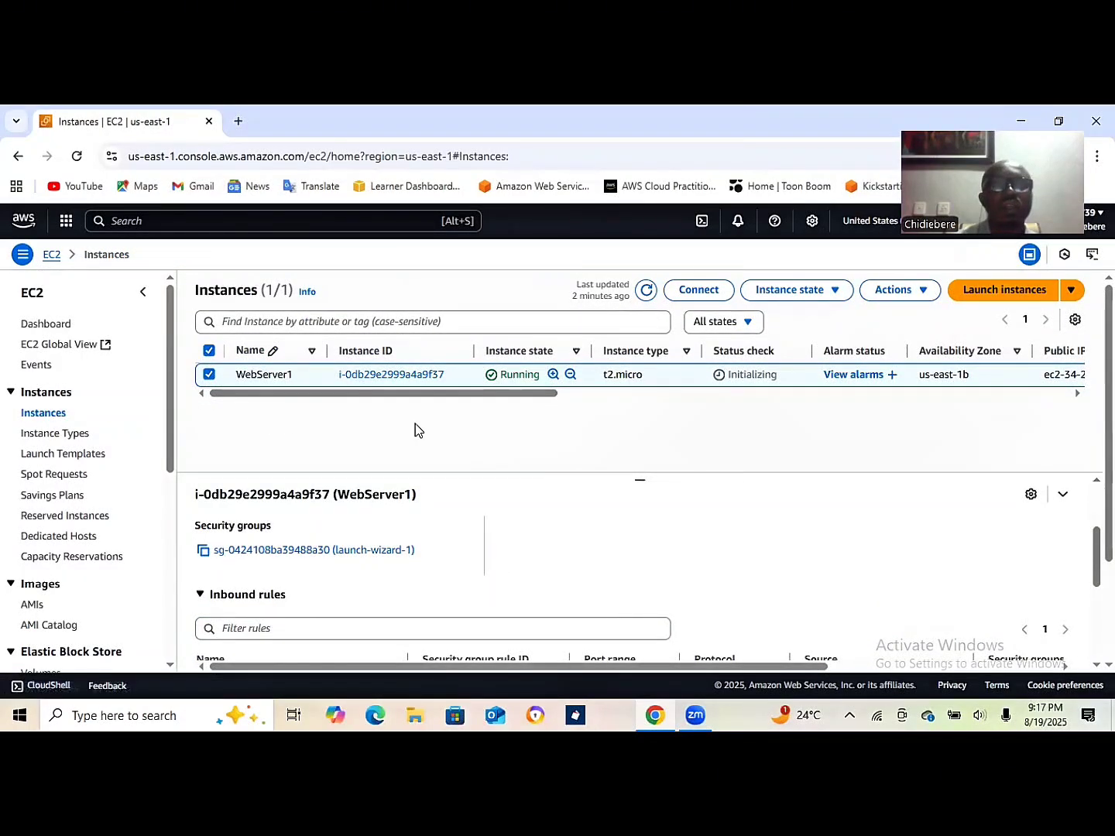
pyautogui.click(646, 292)
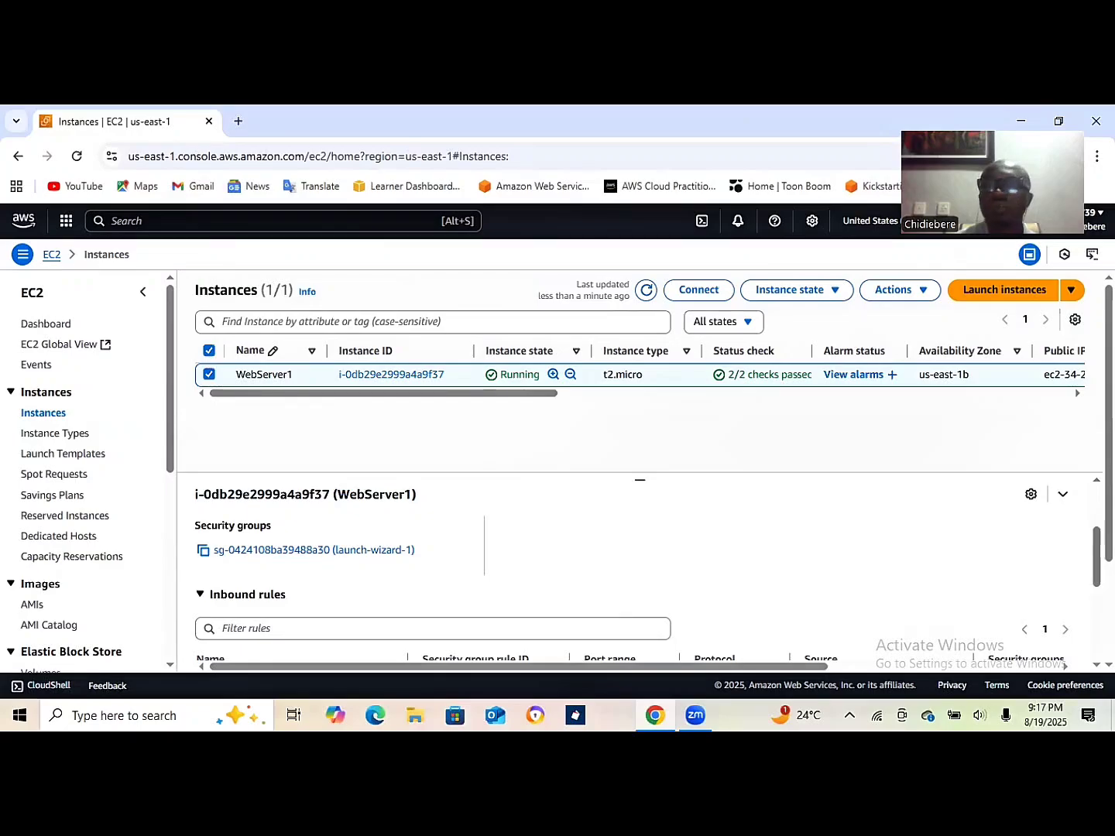
pyautogui.scroll(2, 910, 512)
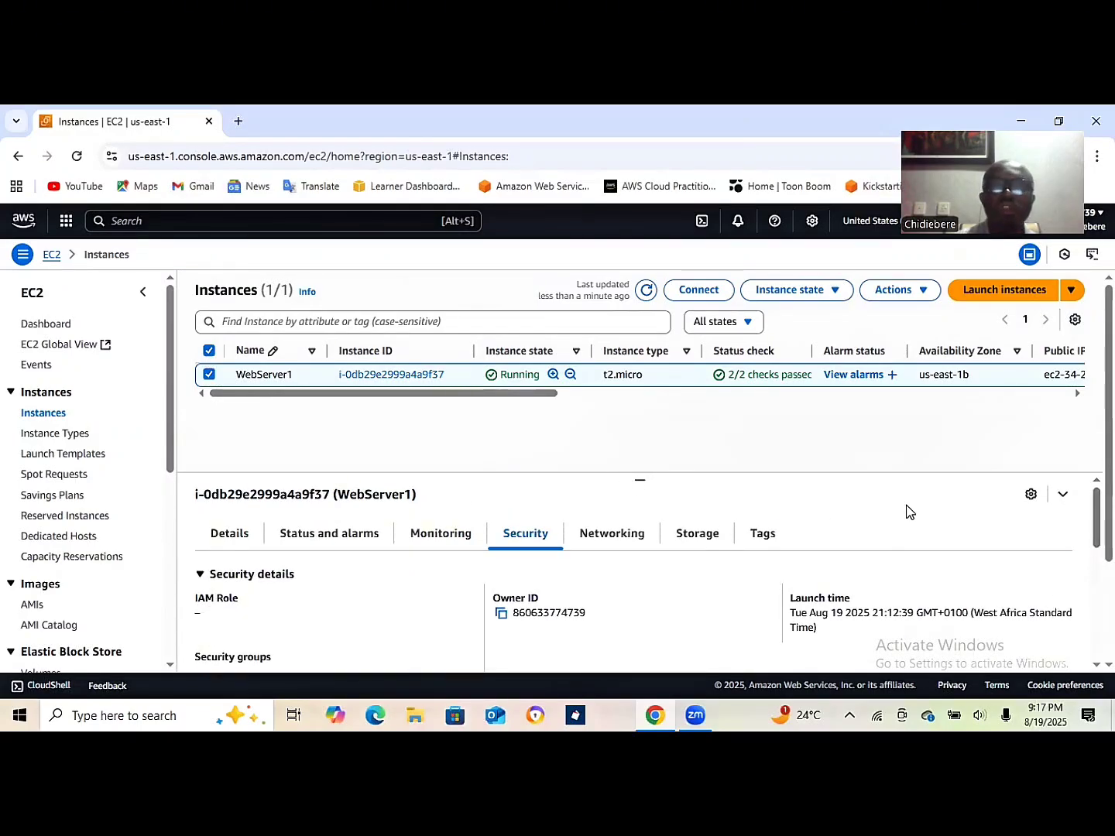
pyautogui.click(330, 533)
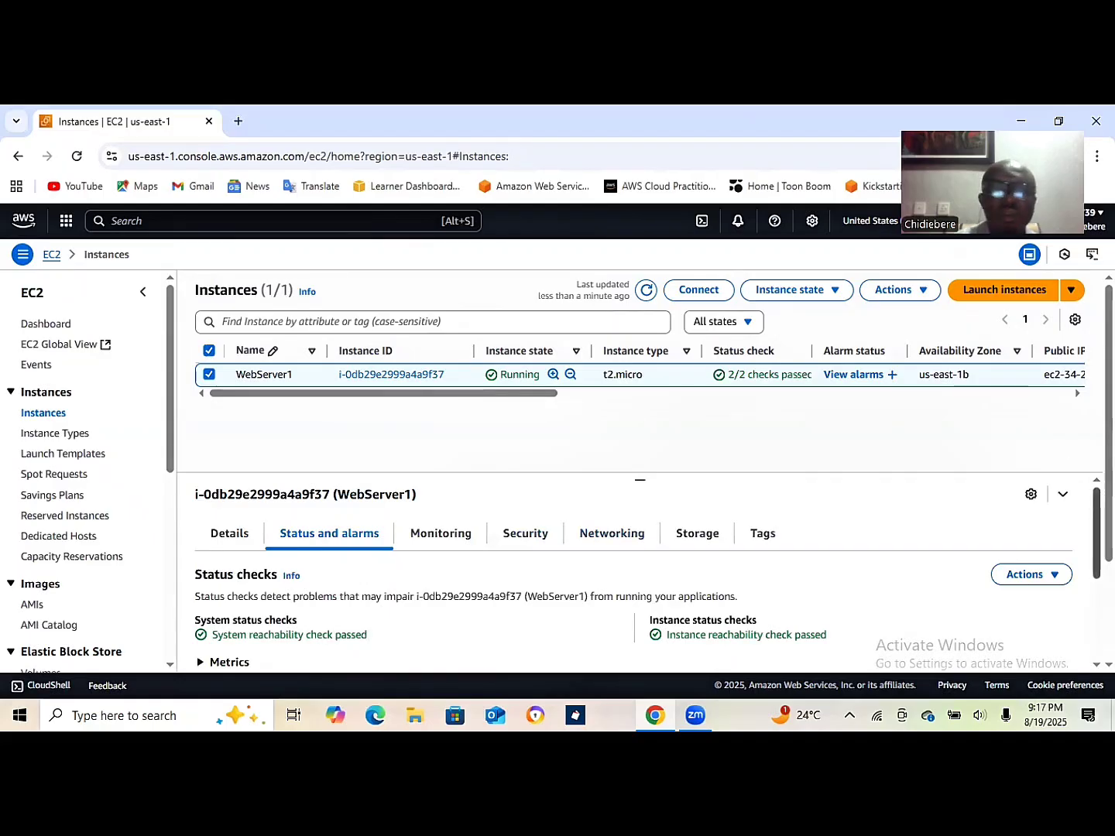
pyautogui.scroll(-2, 958, 538)
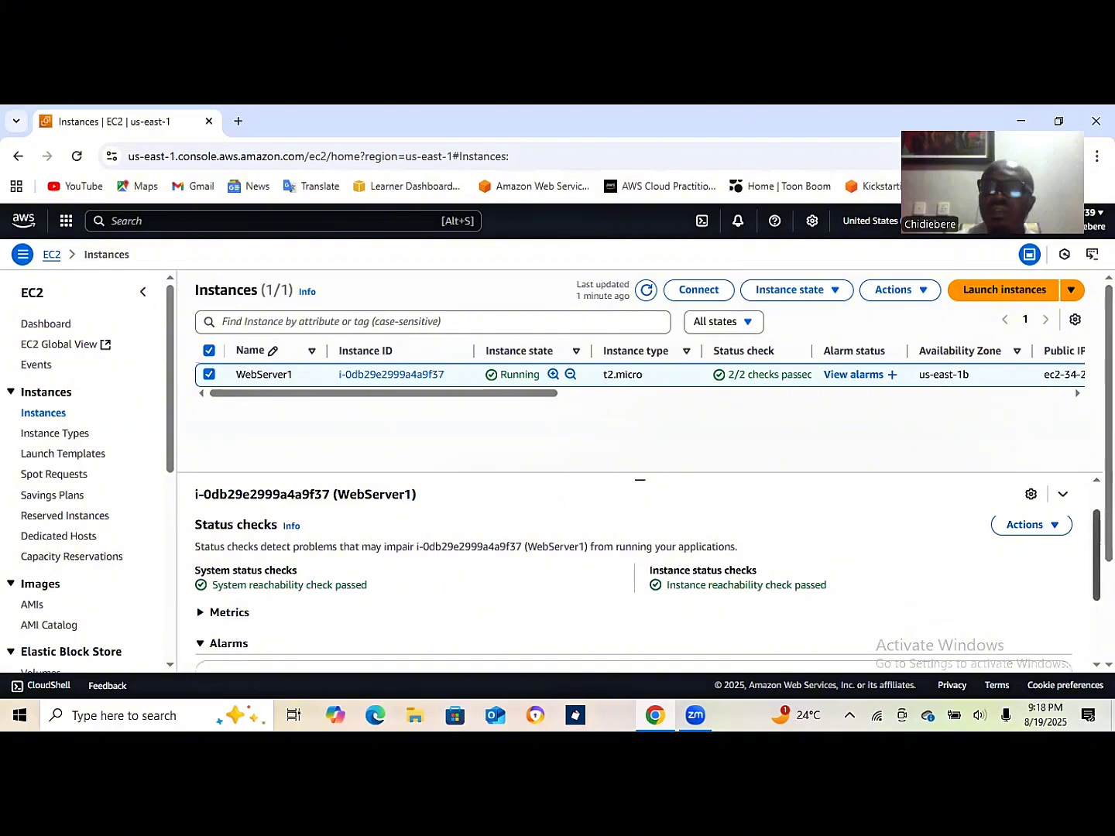
pyautogui.scroll(1, 659, 542)
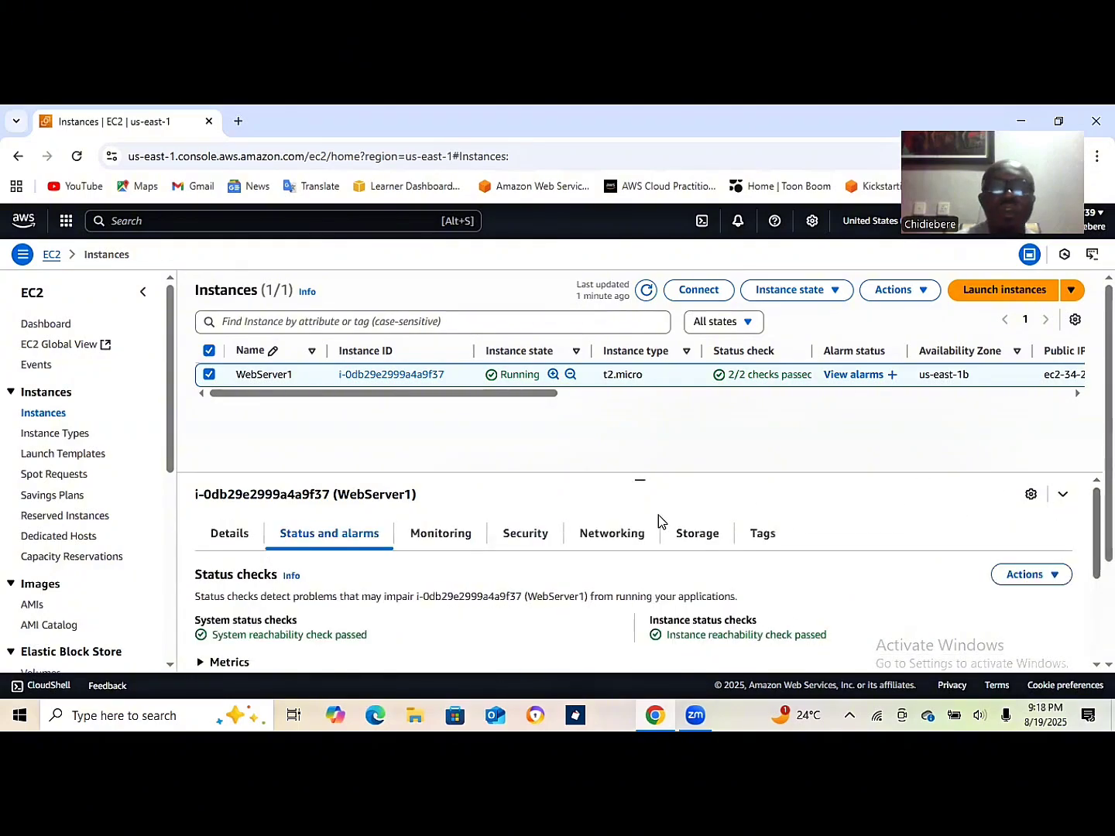
# Examine WebServer1's monitoring metrics, including CPU utilization, network traffic, packet counts and CPU credits.
pyautogui.click(442, 534)
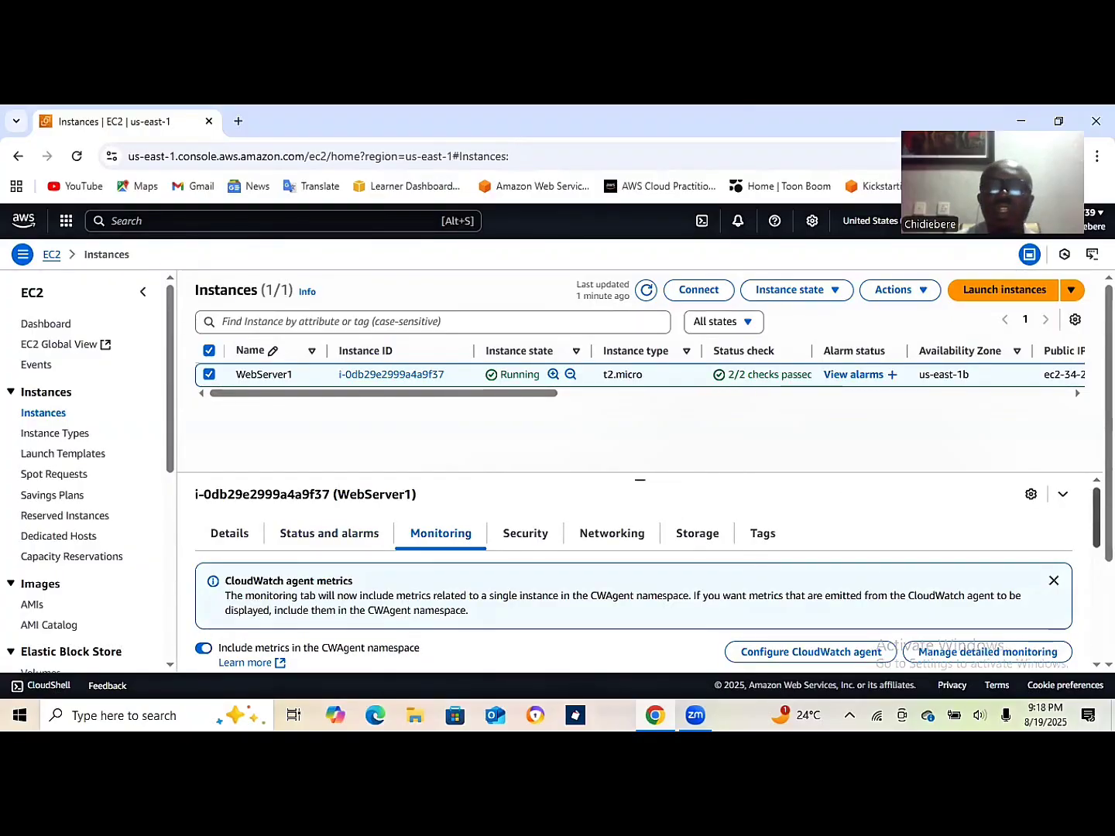
pyautogui.scroll(-1, 646, 581)
pyautogui.scroll(-1, 633, 573)
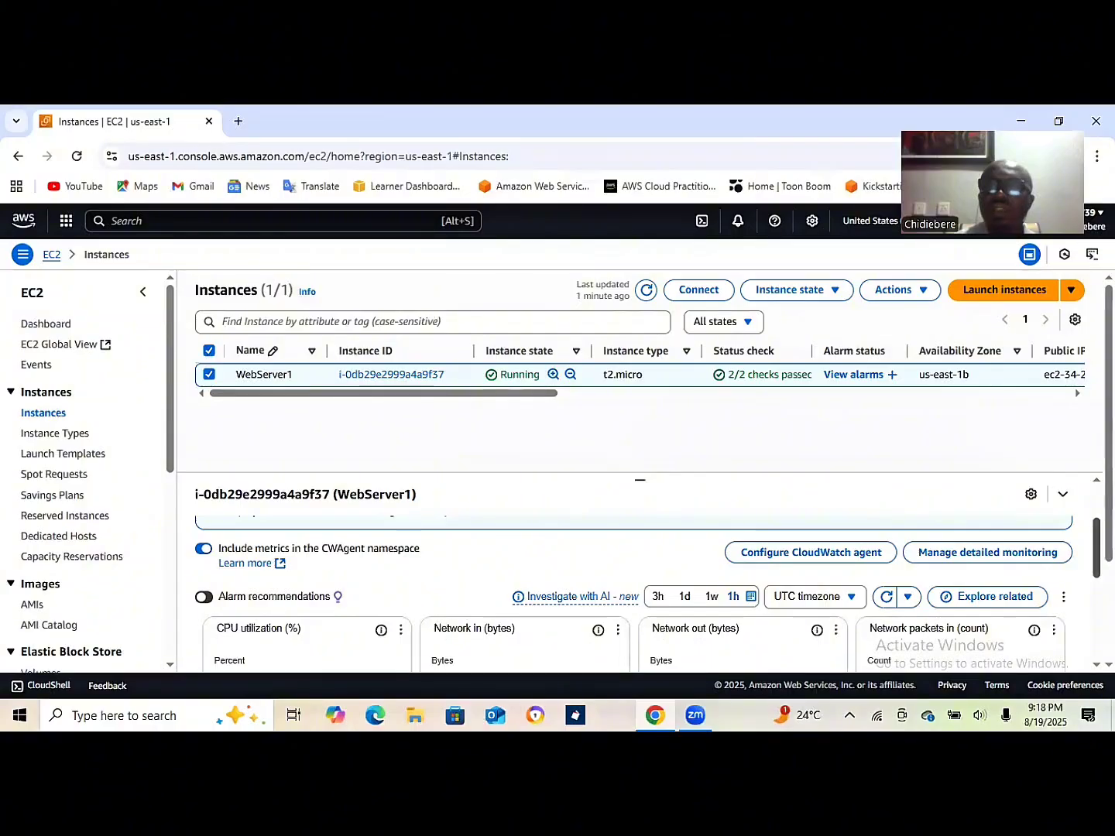
pyautogui.scroll(-2, 634, 574)
pyautogui.scroll(-2, 647, 581)
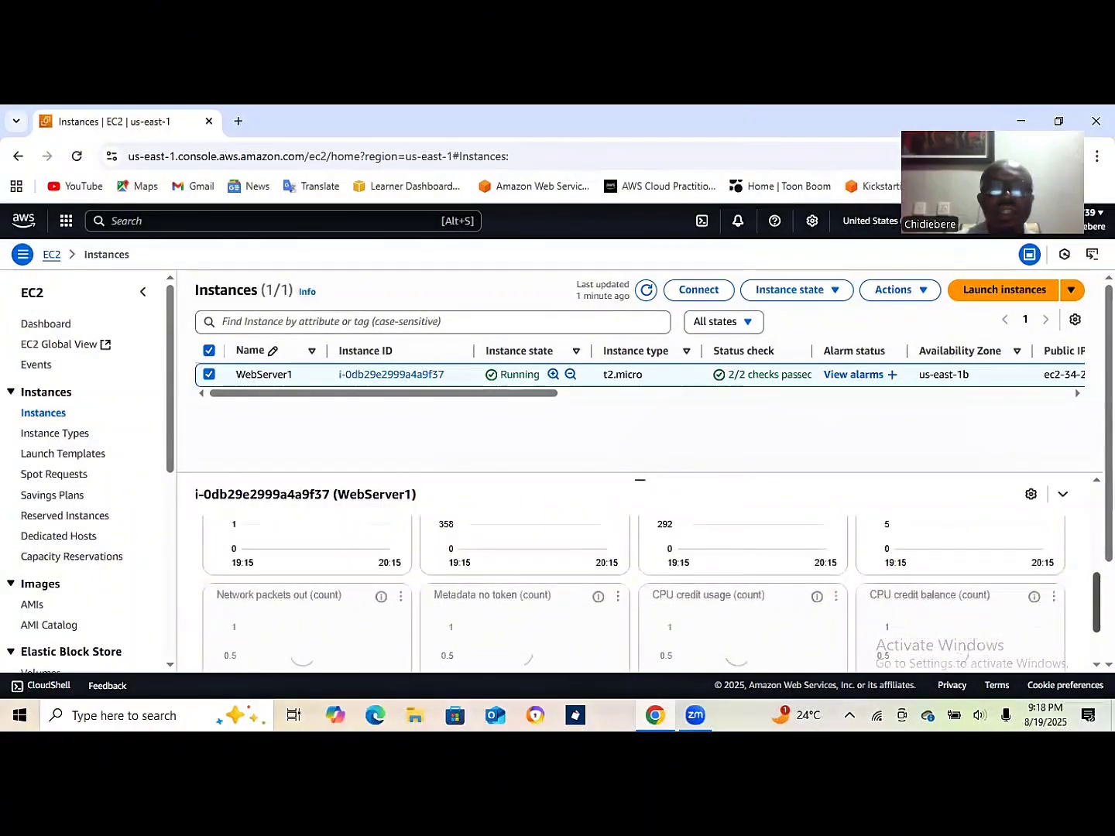
pyautogui.scroll(-1, 633, 573)
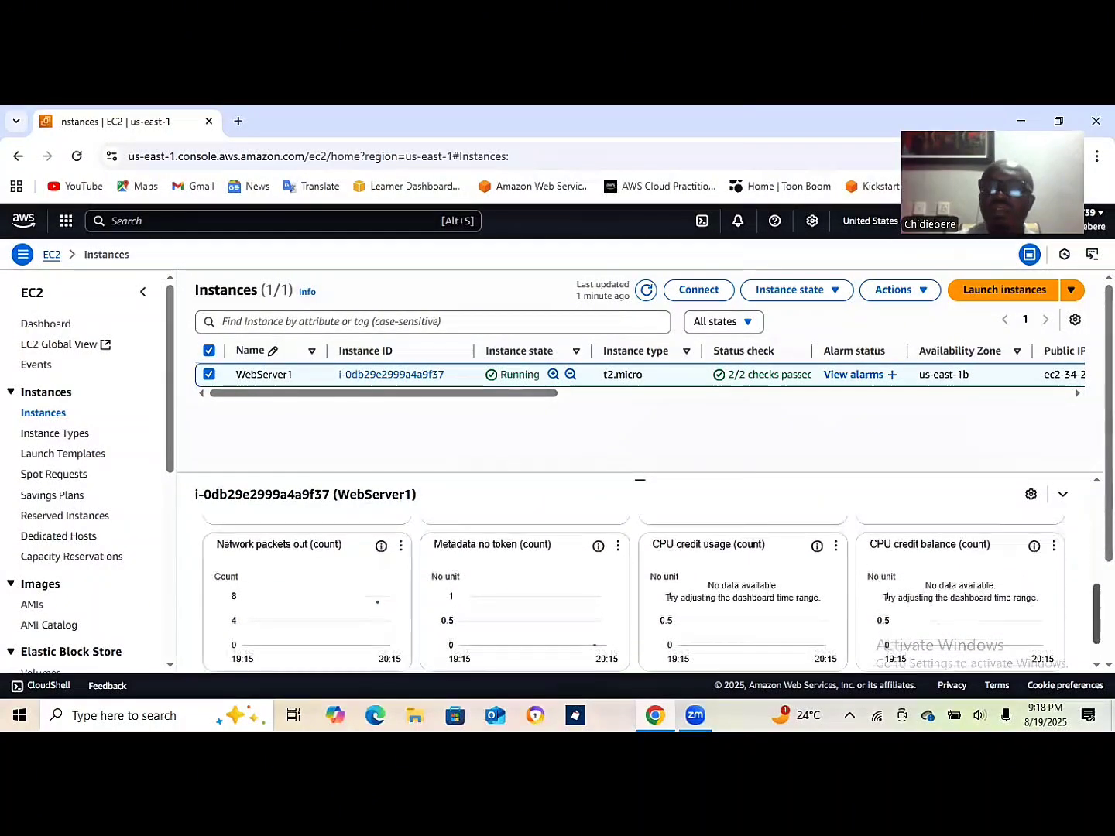
pyautogui.scroll(5, 633, 573)
pyautogui.scroll(-2, 633, 572)
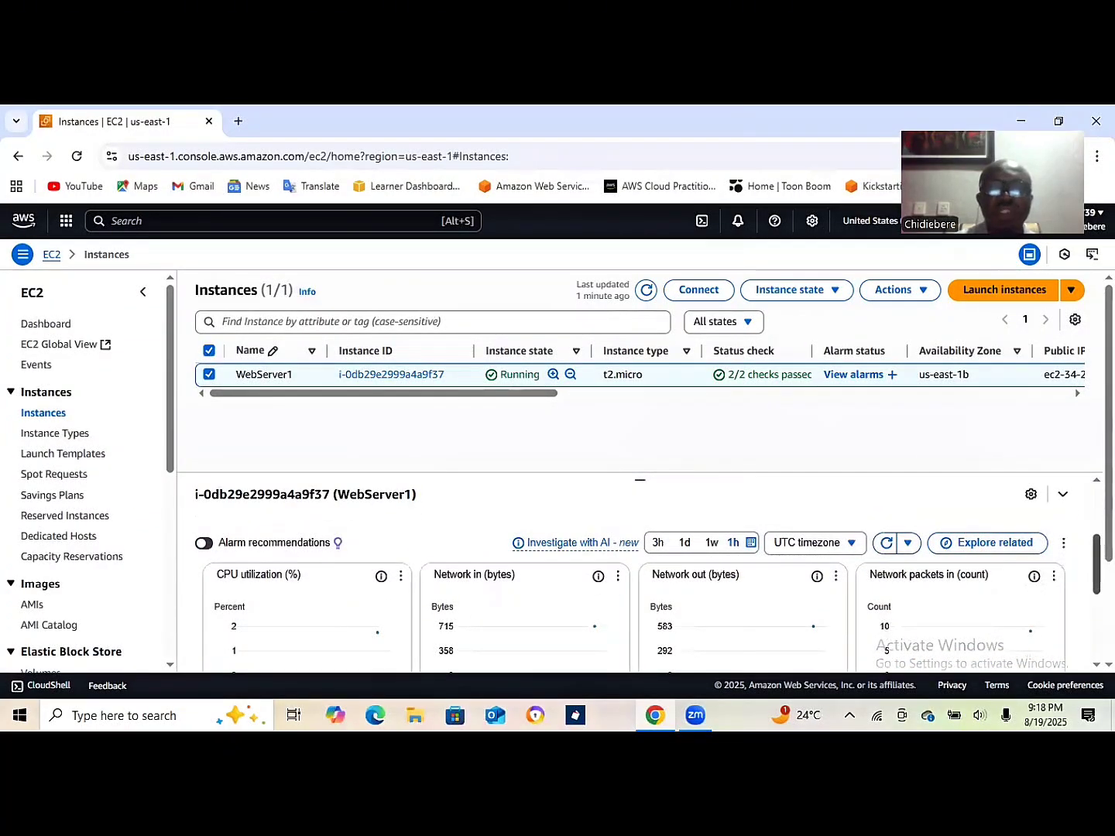
pyautogui.scroll(1, 633, 572)
pyautogui.scroll(2, 633, 573)
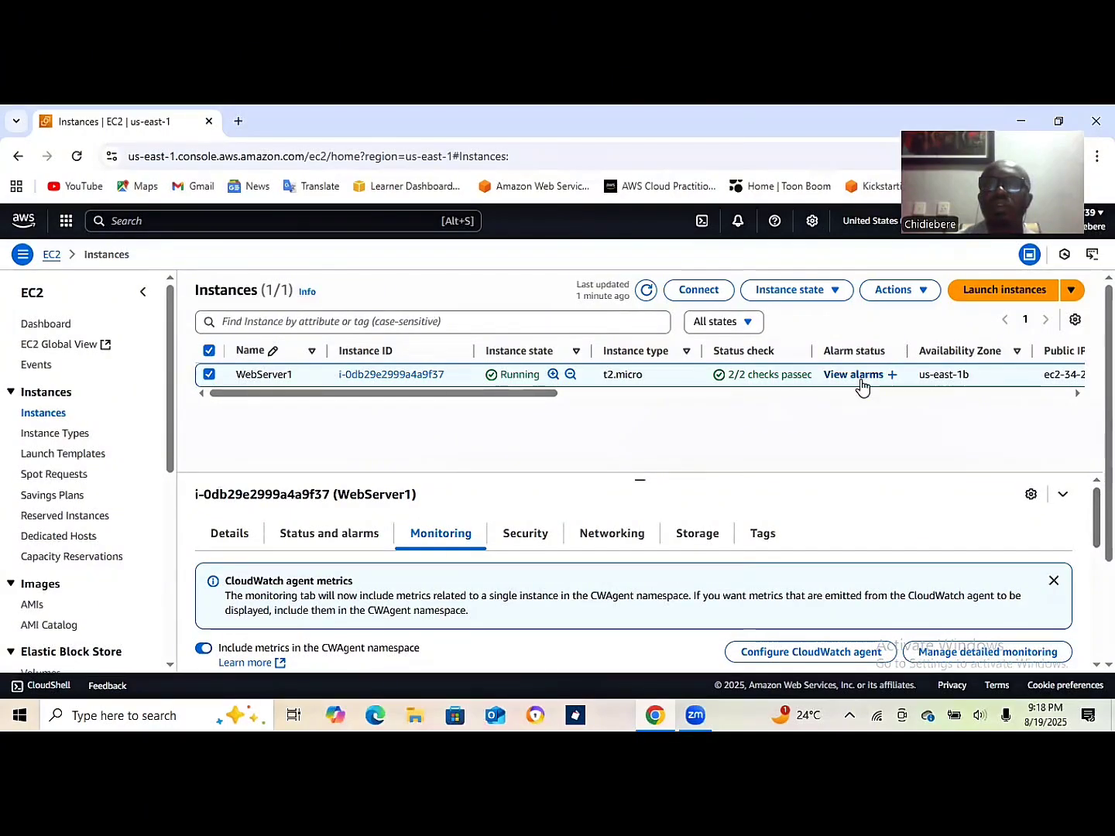
# Get the instance screenshot of WebServer1, examine its console output and return to the instance list.
pyautogui.click(926, 291)
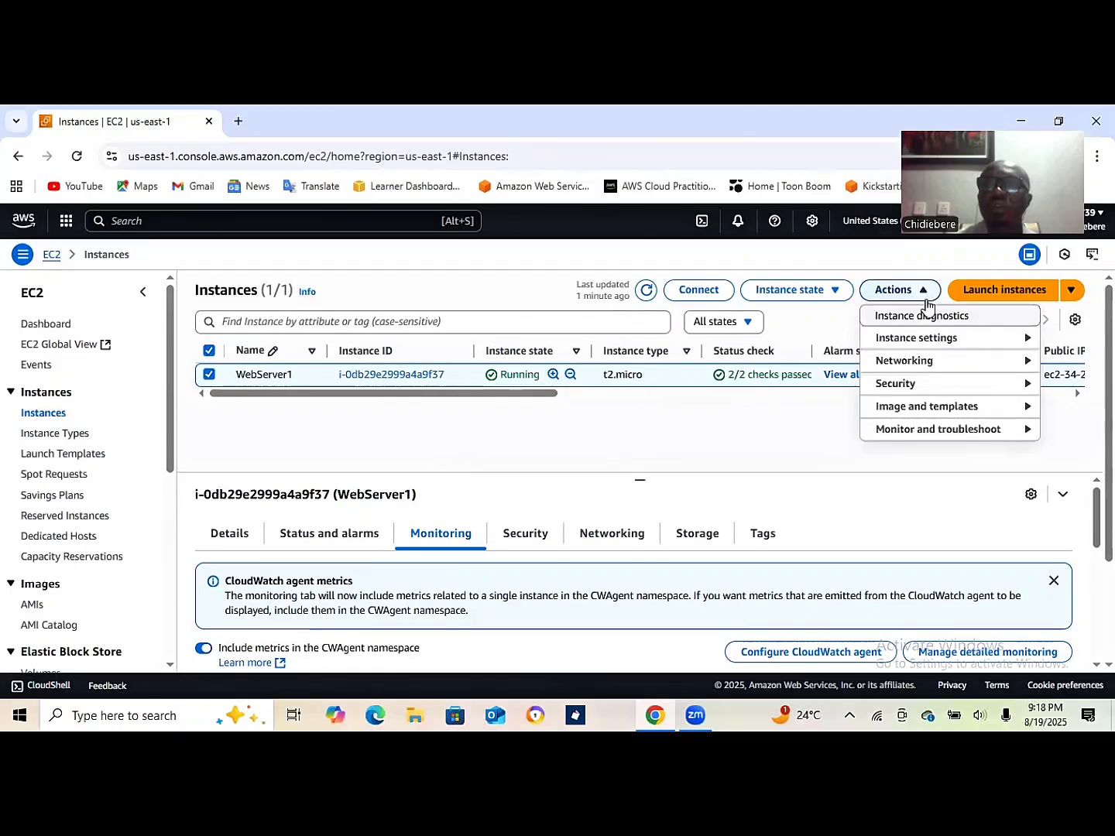
pyautogui.click(943, 432)
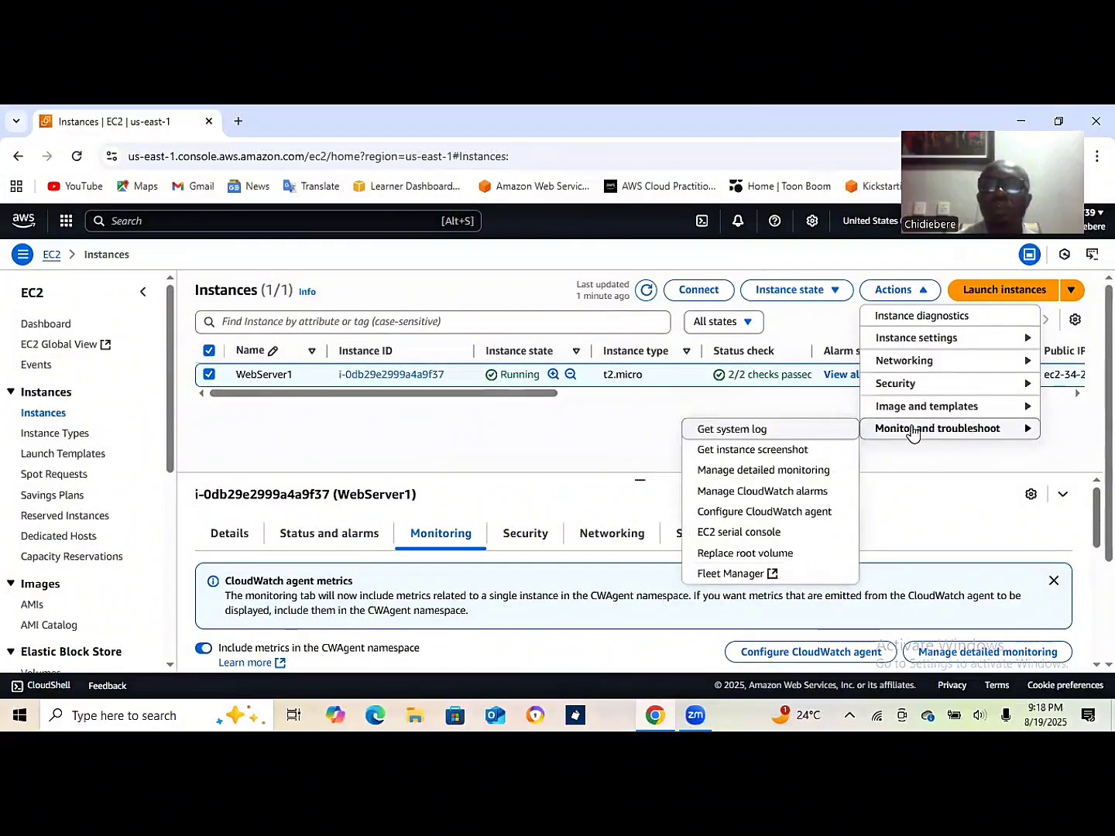
pyautogui.click(751, 450)
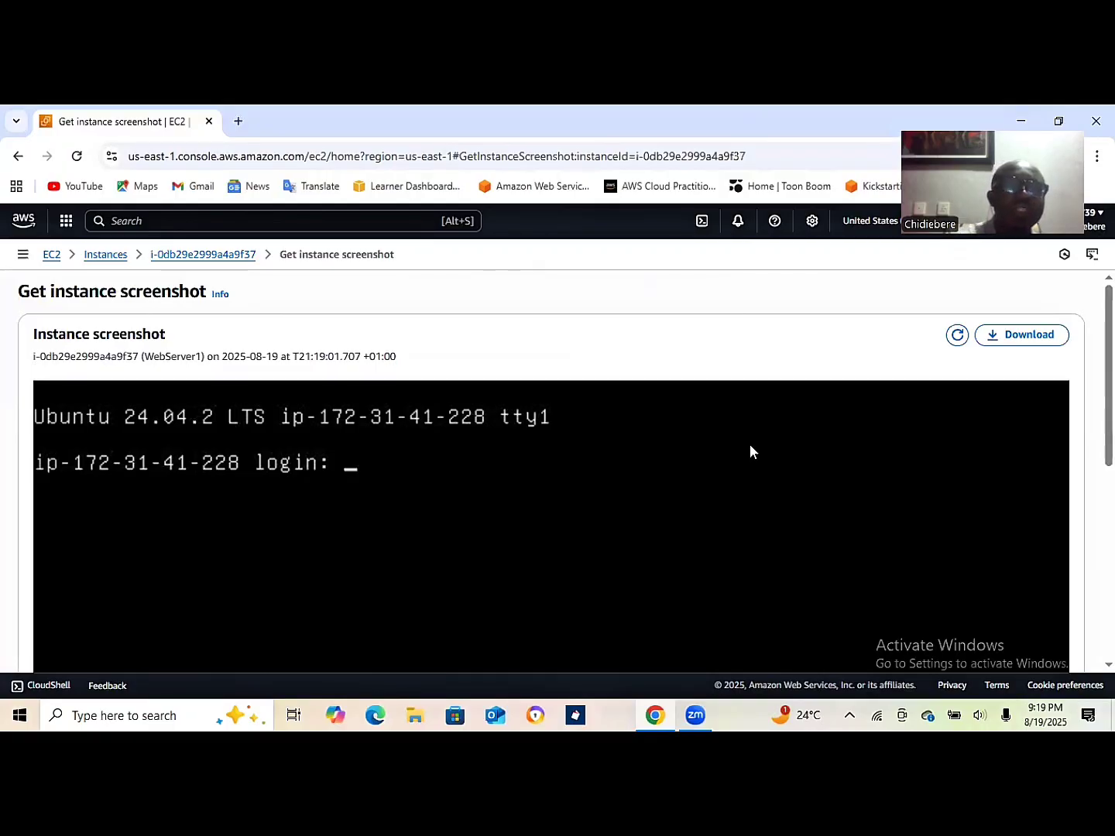
pyautogui.scroll(-2, 557, 465)
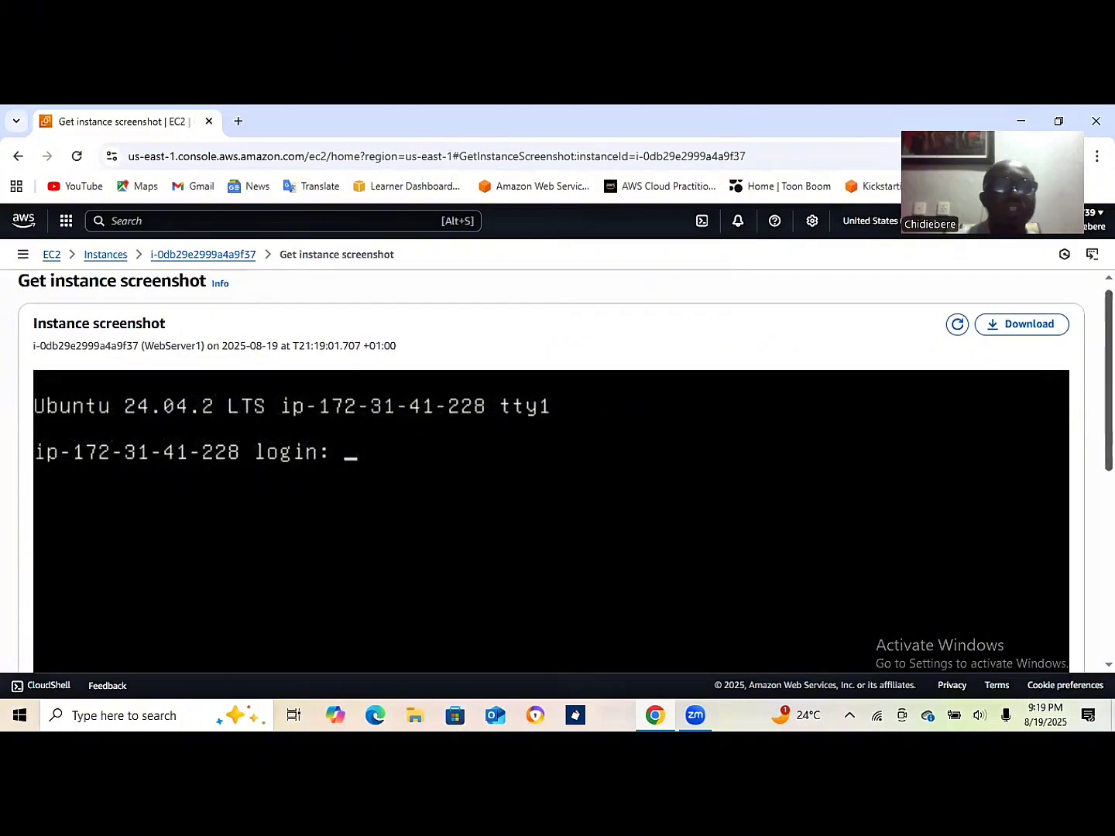
pyautogui.scroll(-2, 557, 464)
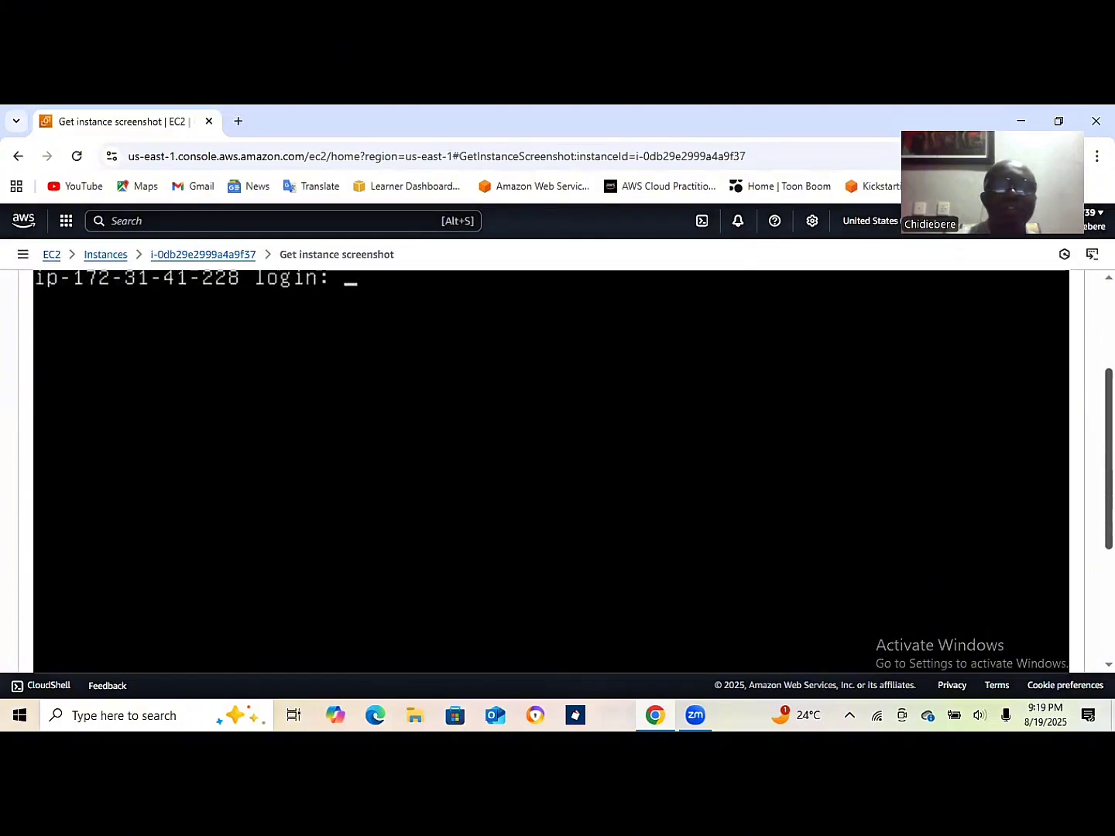
pyautogui.scroll(4, 557, 464)
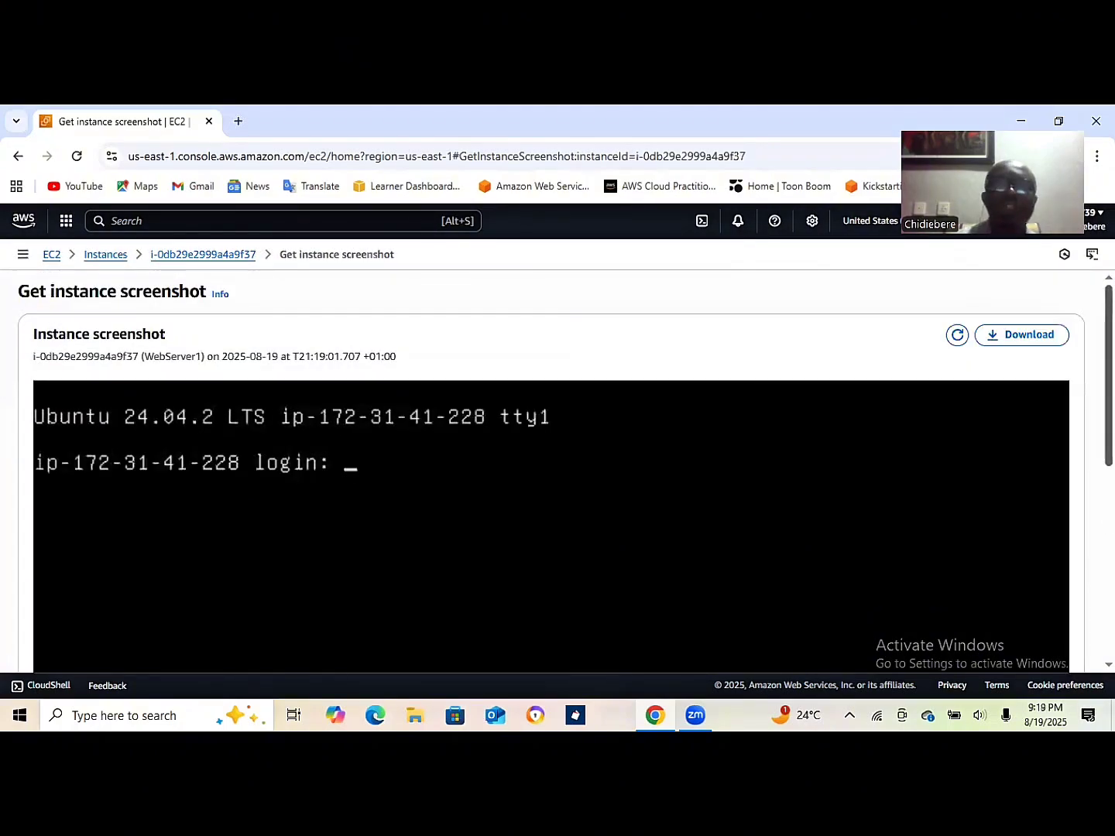
pyautogui.scroll(-5, 558, 464)
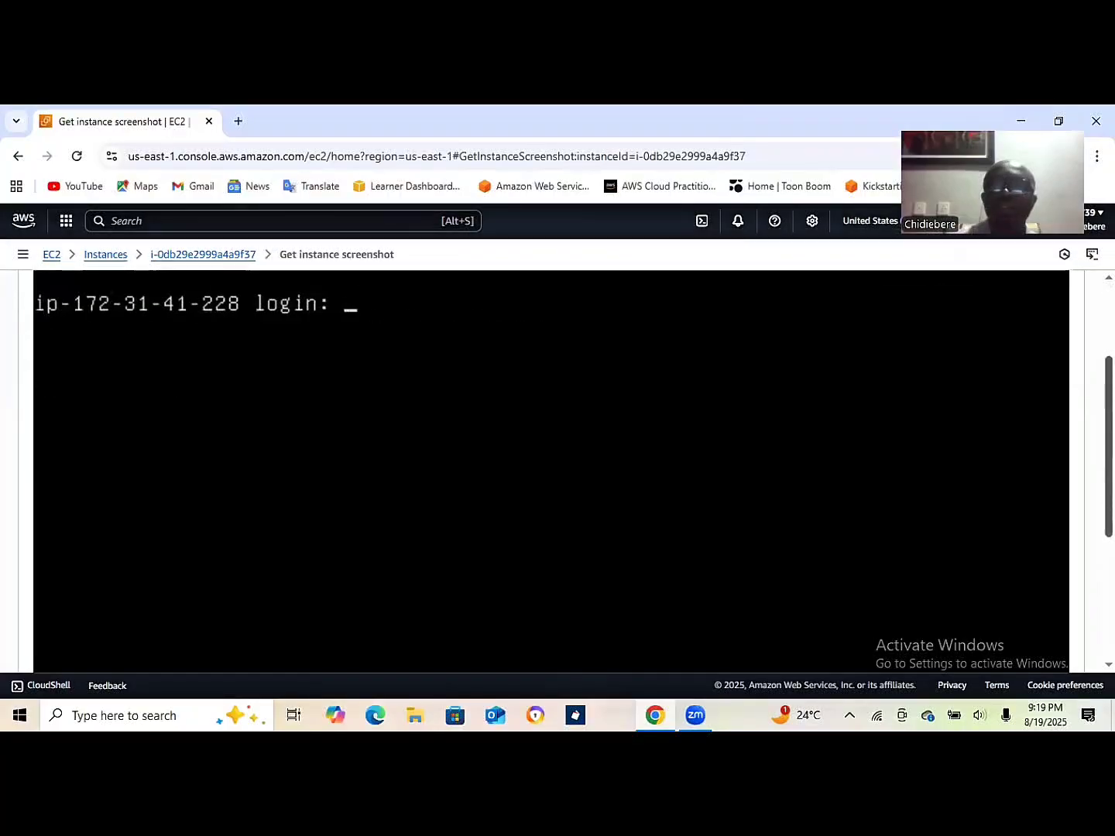
pyautogui.scroll(-1, 558, 464)
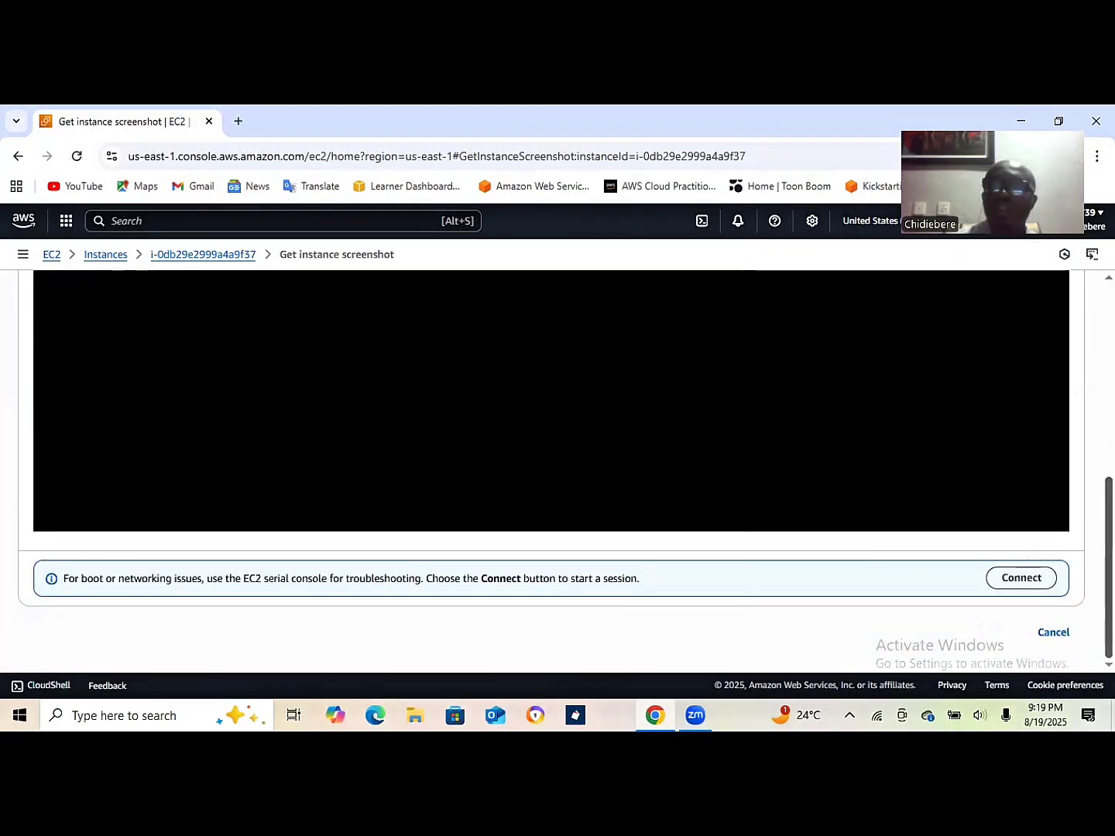
pyautogui.click(1054, 633)
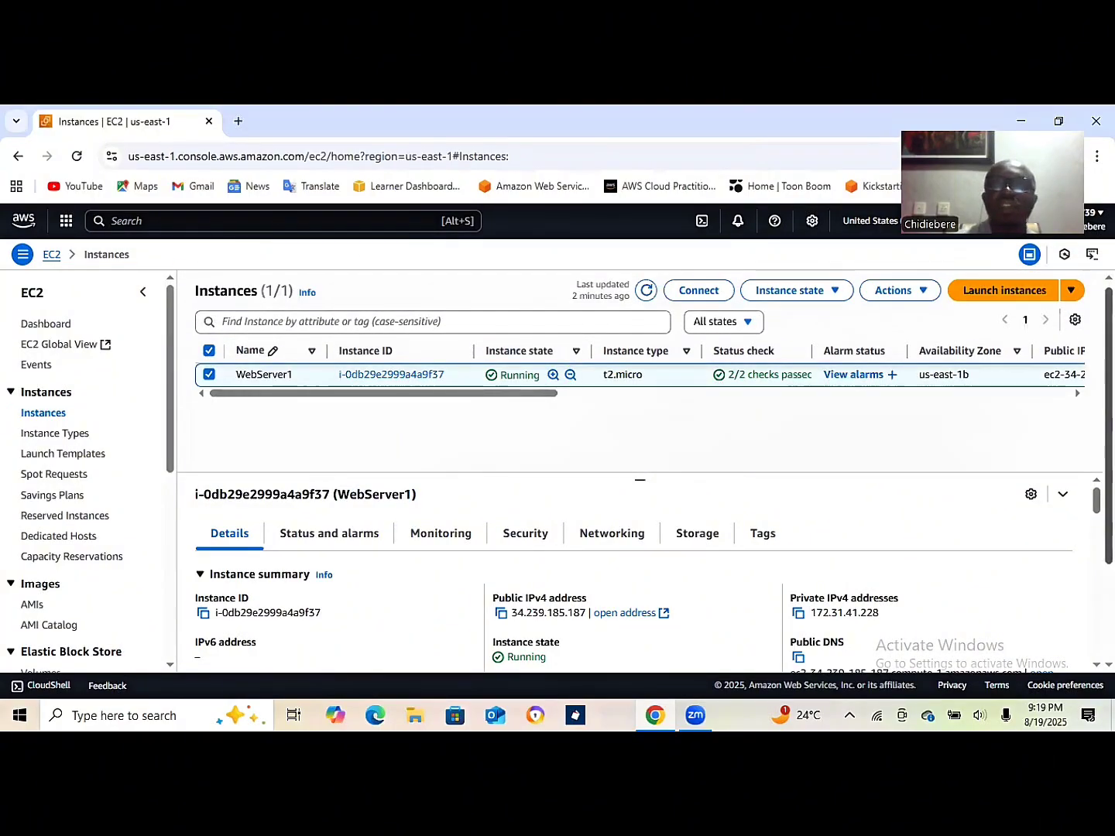
# Try to connect to WebServer1 through EC2 Instance Connect using its public IP, and close the session page.
pyautogui.click(700, 291)
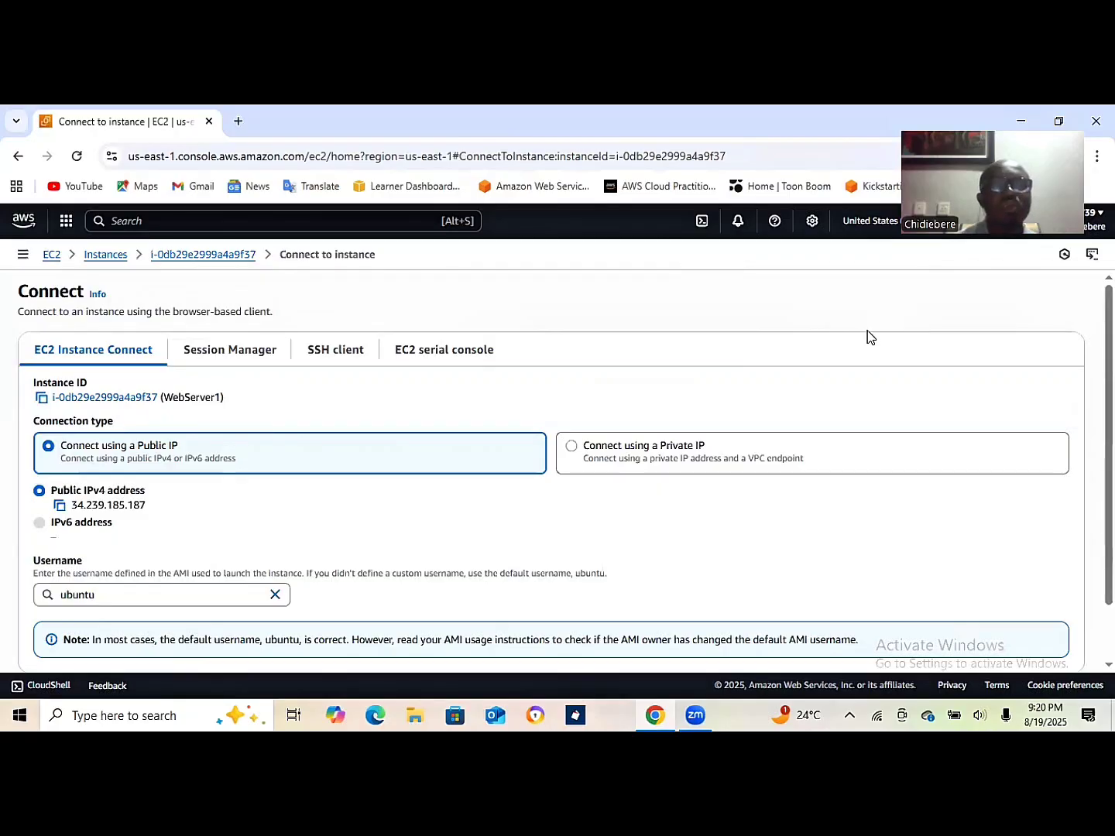
pyautogui.scroll(-1, 1055, 616)
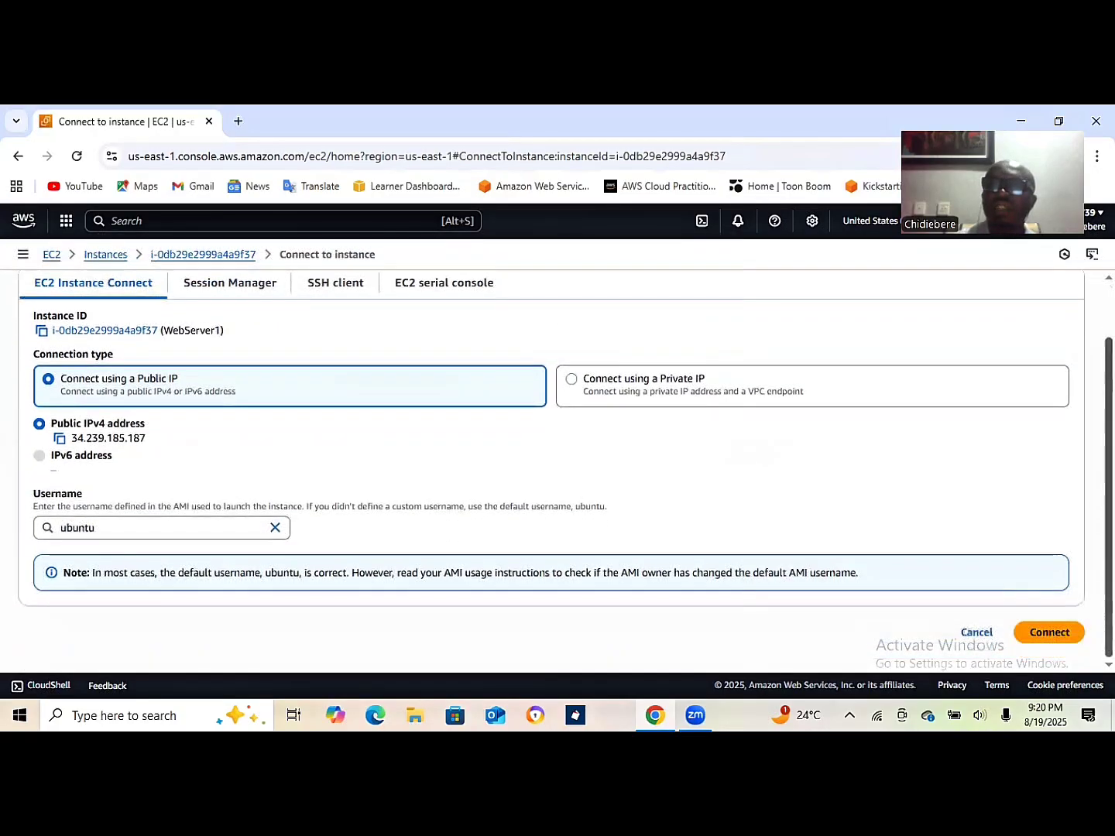
pyautogui.click(1049, 631)
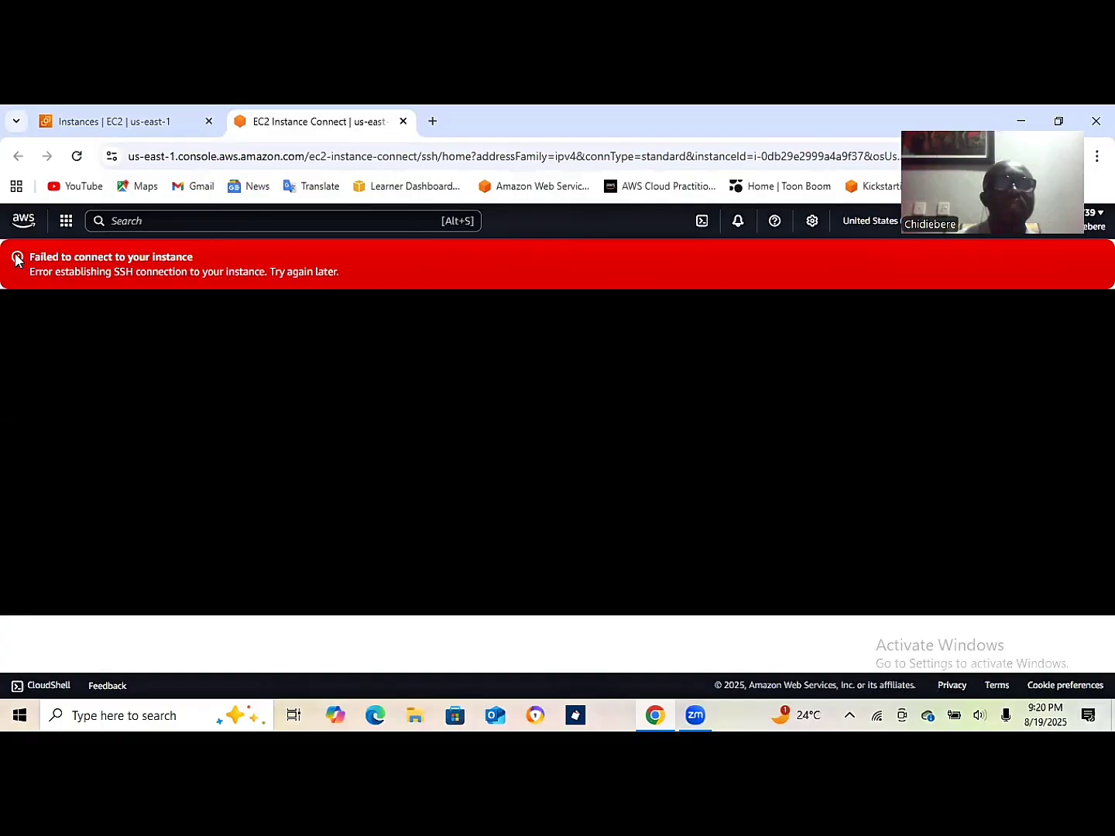
pyautogui.click(403, 122)
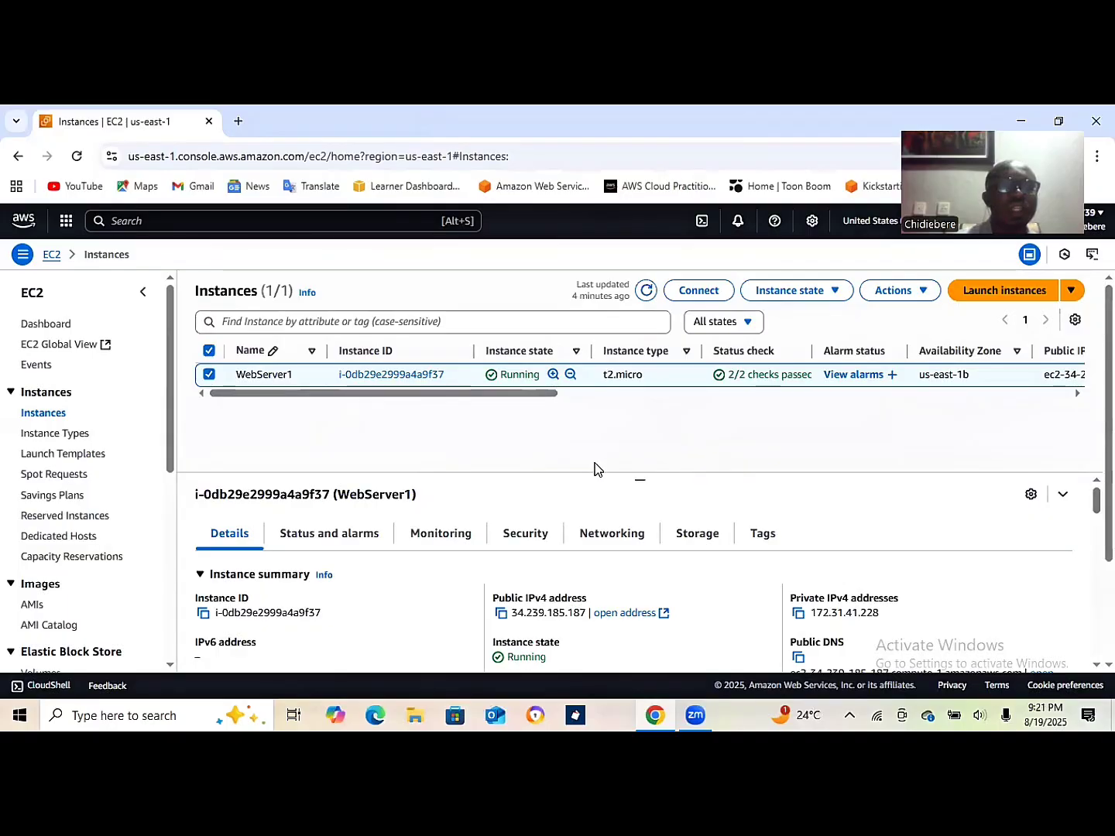
# Change the SSH inbound rule's source in the launch-wizard-1 security group to Anywhere-IPv4, save the rules and dismiss the notification.
pyautogui.moveTo(170, 421); pyautogui.dragTo(171, 542)
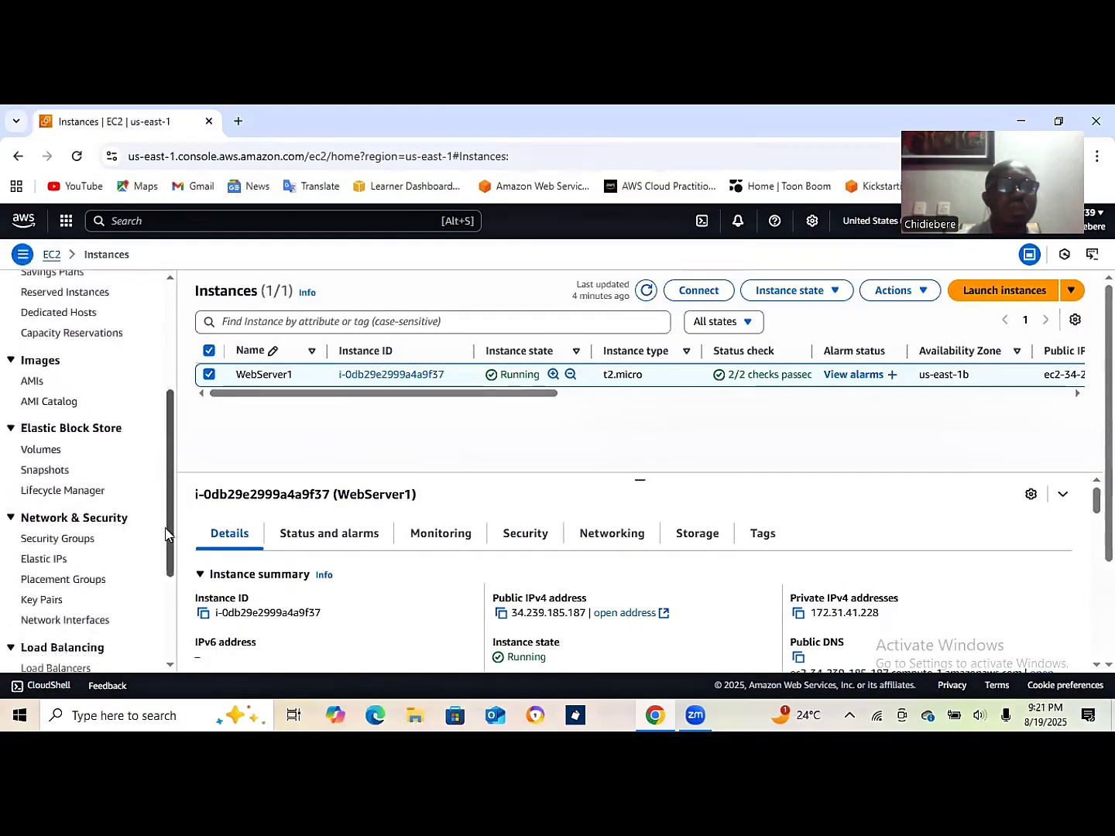
pyautogui.click(69, 538)
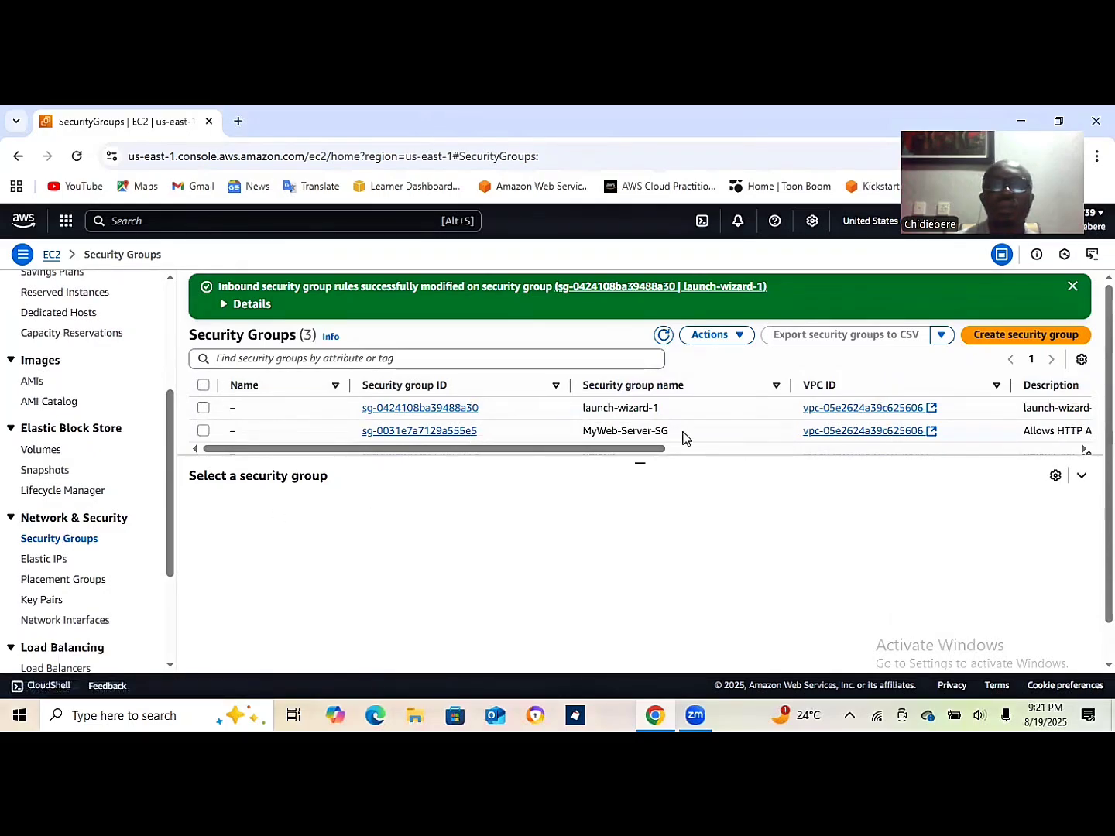
pyautogui.click(204, 408)
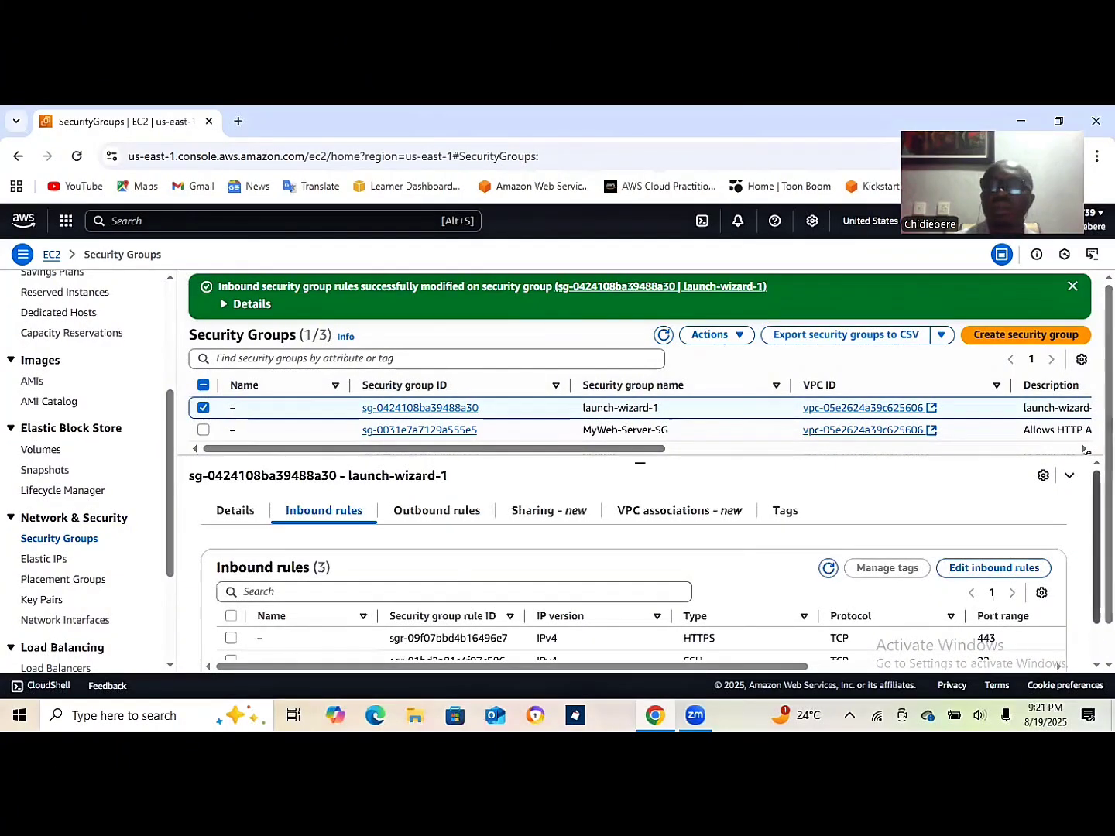
pyautogui.click(992, 568)
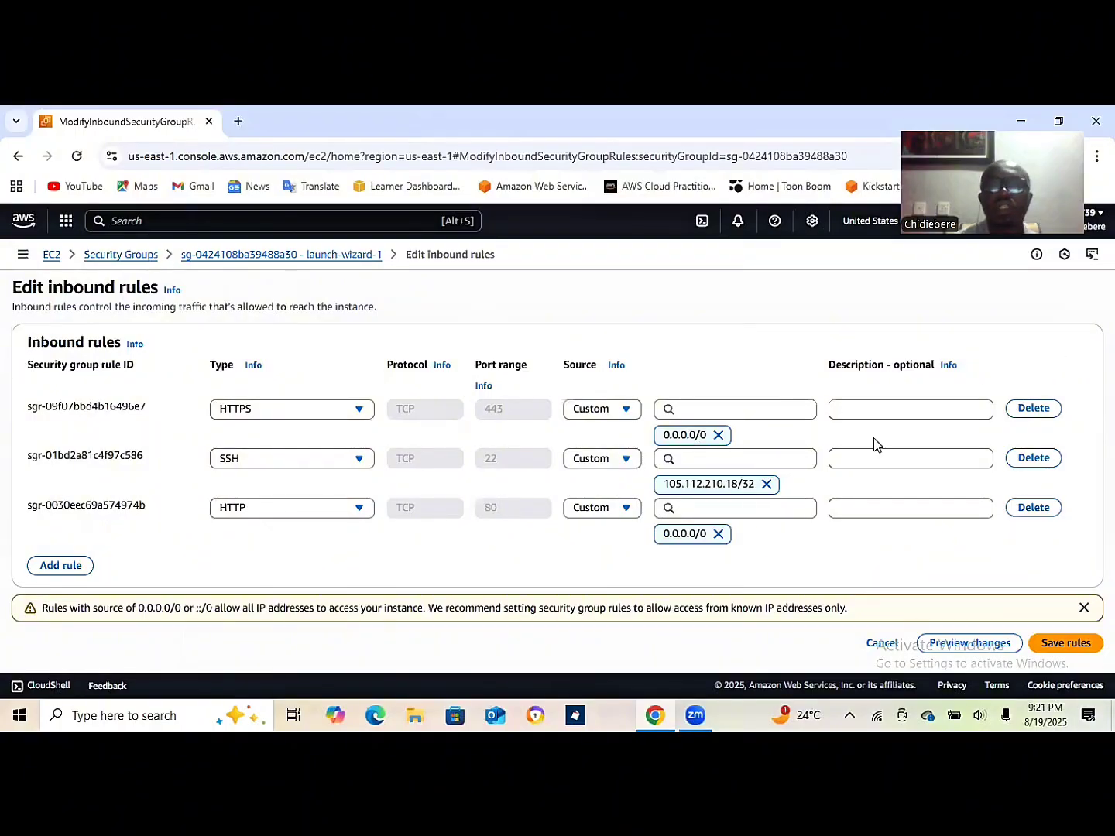
pyautogui.click(766, 485)
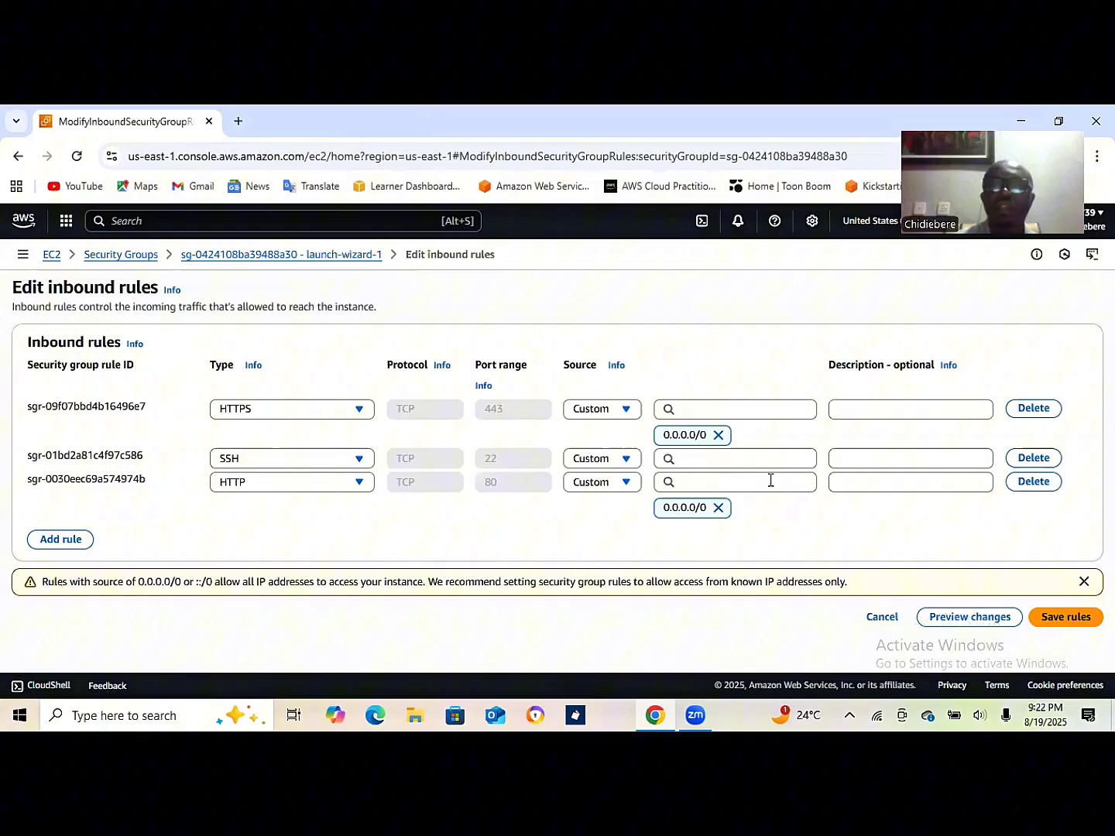
pyautogui.click(625, 458)
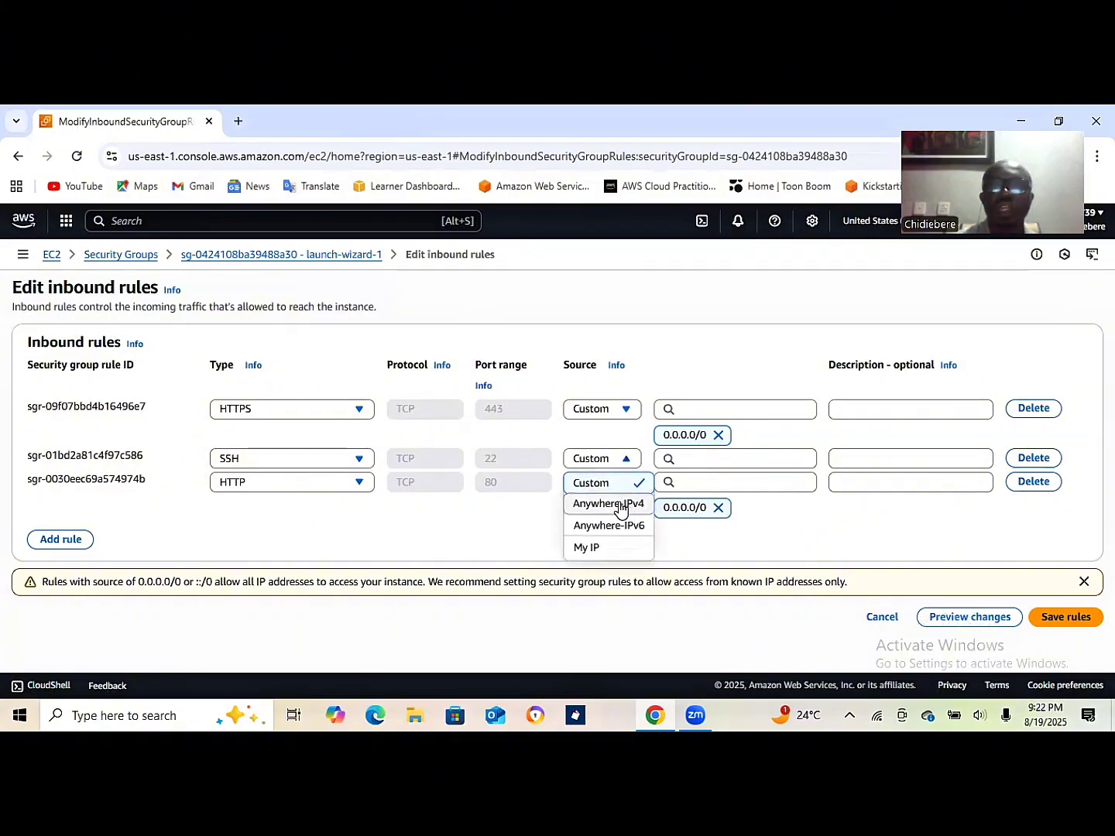
pyautogui.click(614, 505)
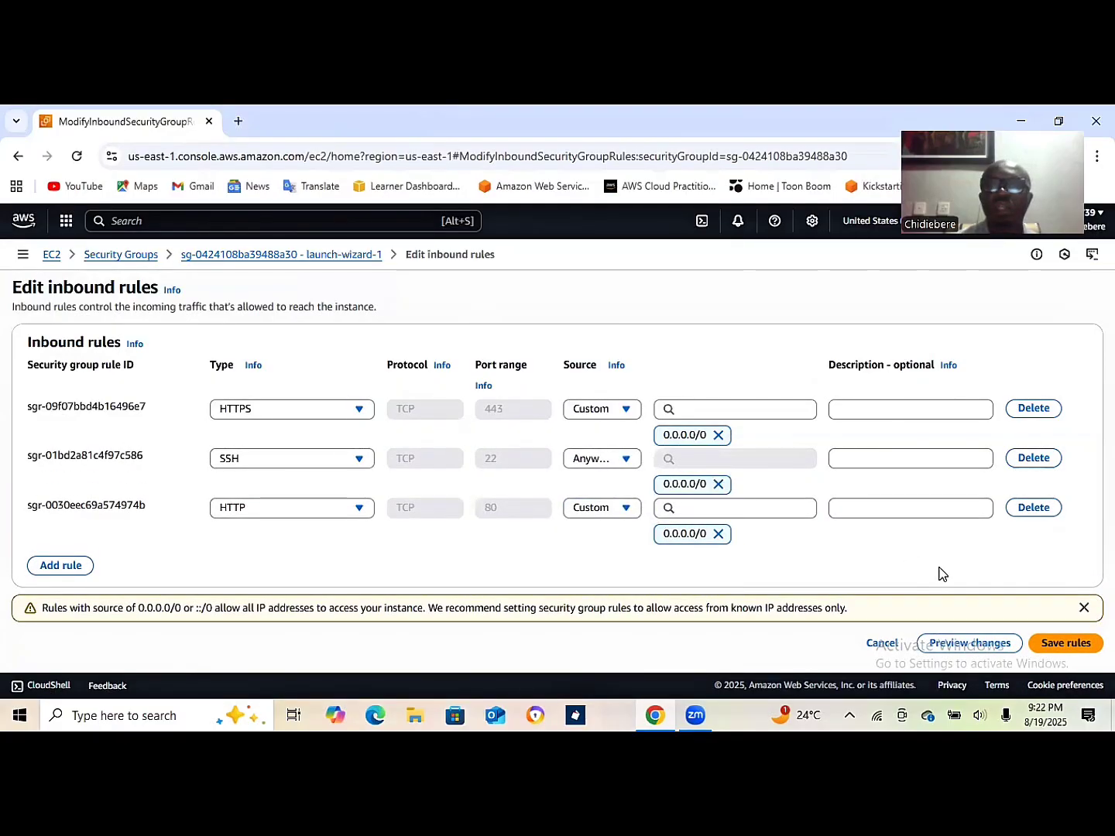
pyautogui.click(1066, 644)
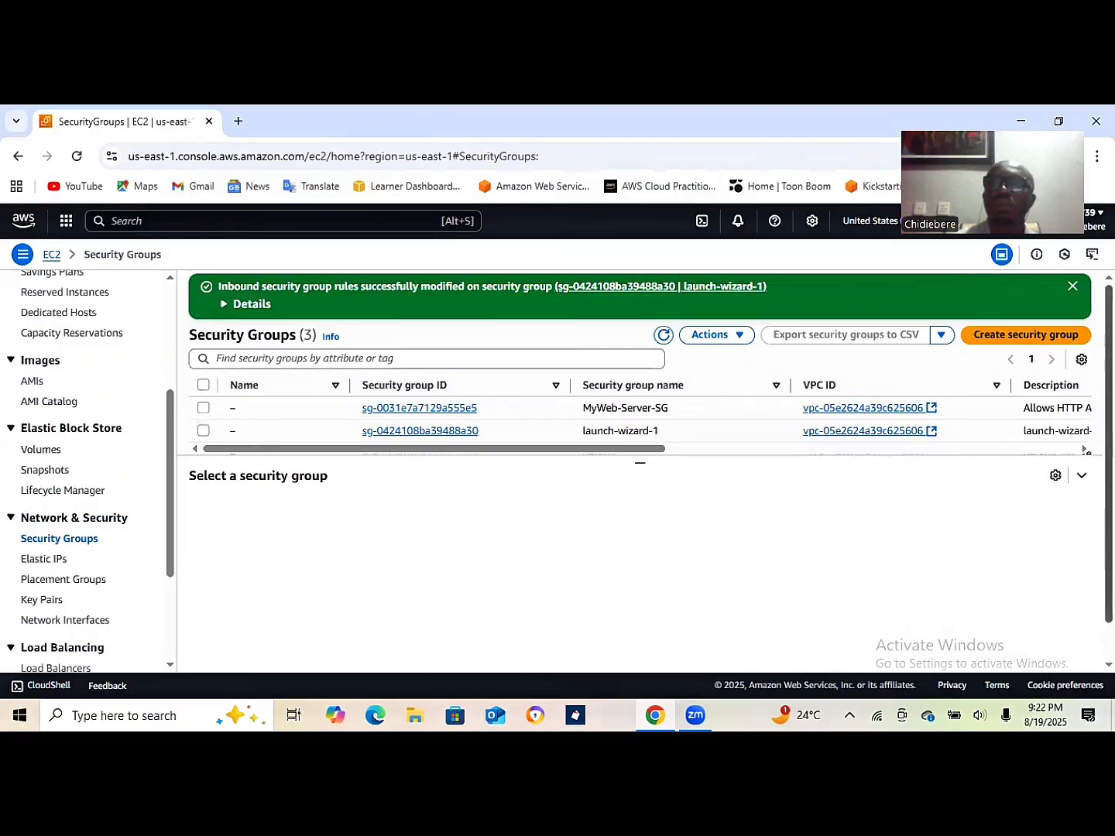
pyautogui.click(1073, 287)
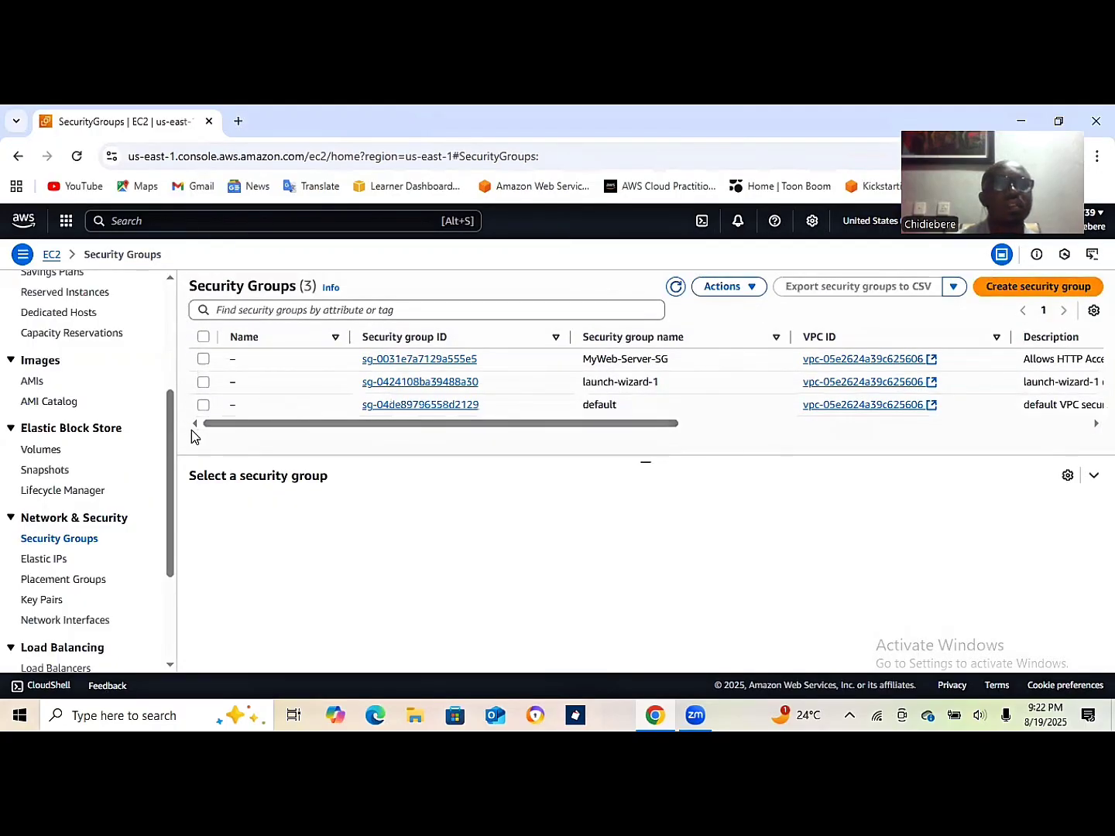
# Return to the instance list and connect to WebServer1 through EC2 Instance Connect using its public IPv4 address and the default username ubuntu.
pyautogui.moveTo(172, 436); pyautogui.dragTo(166, 331)
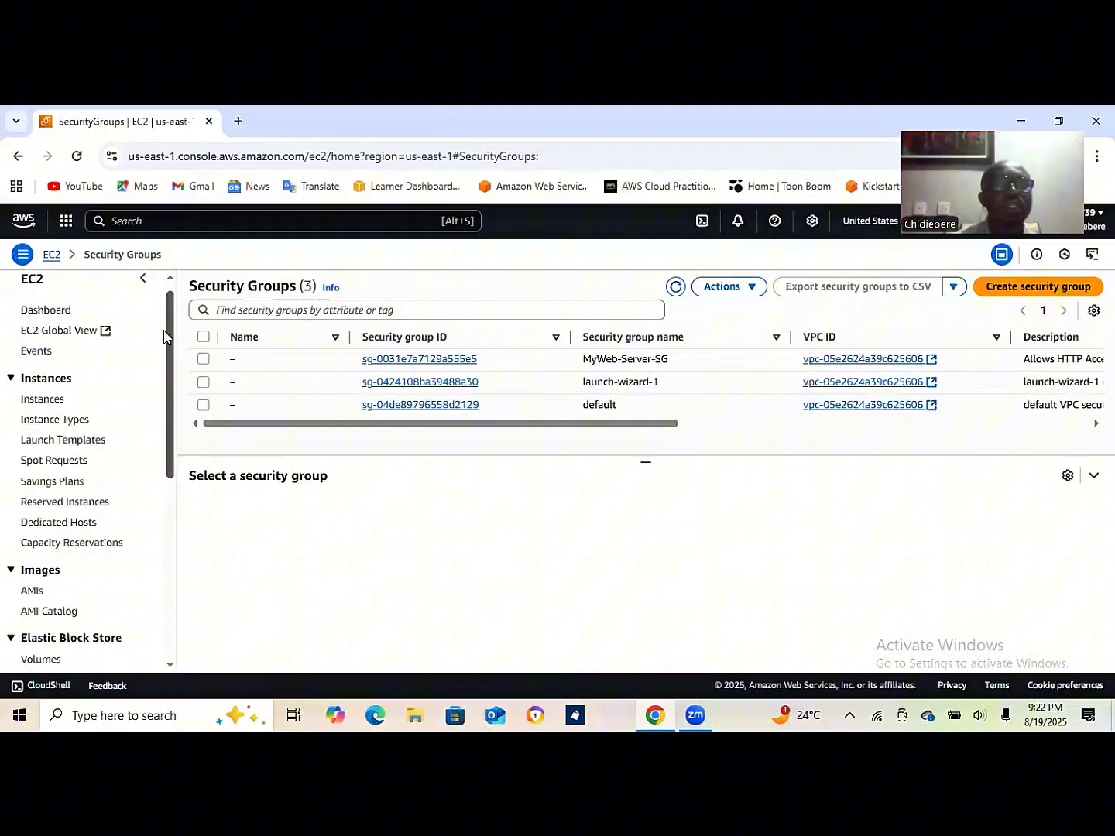
pyautogui.click(44, 400)
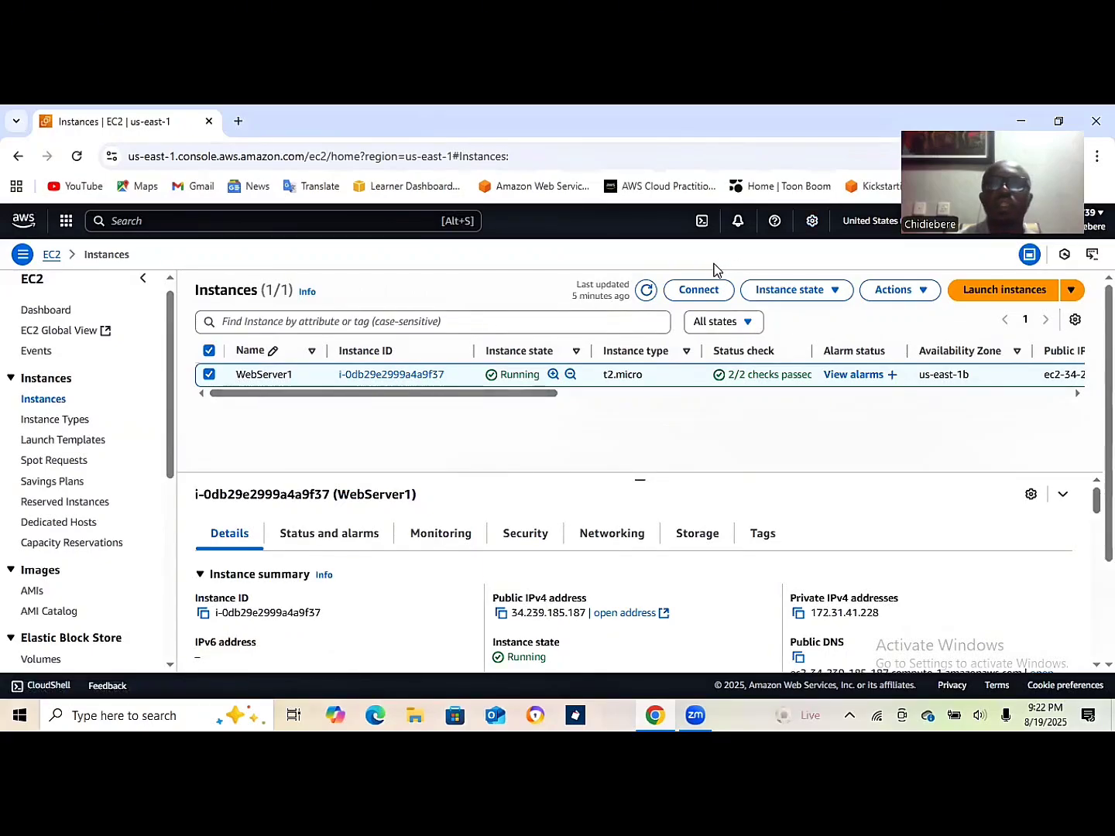
pyautogui.click(699, 290)
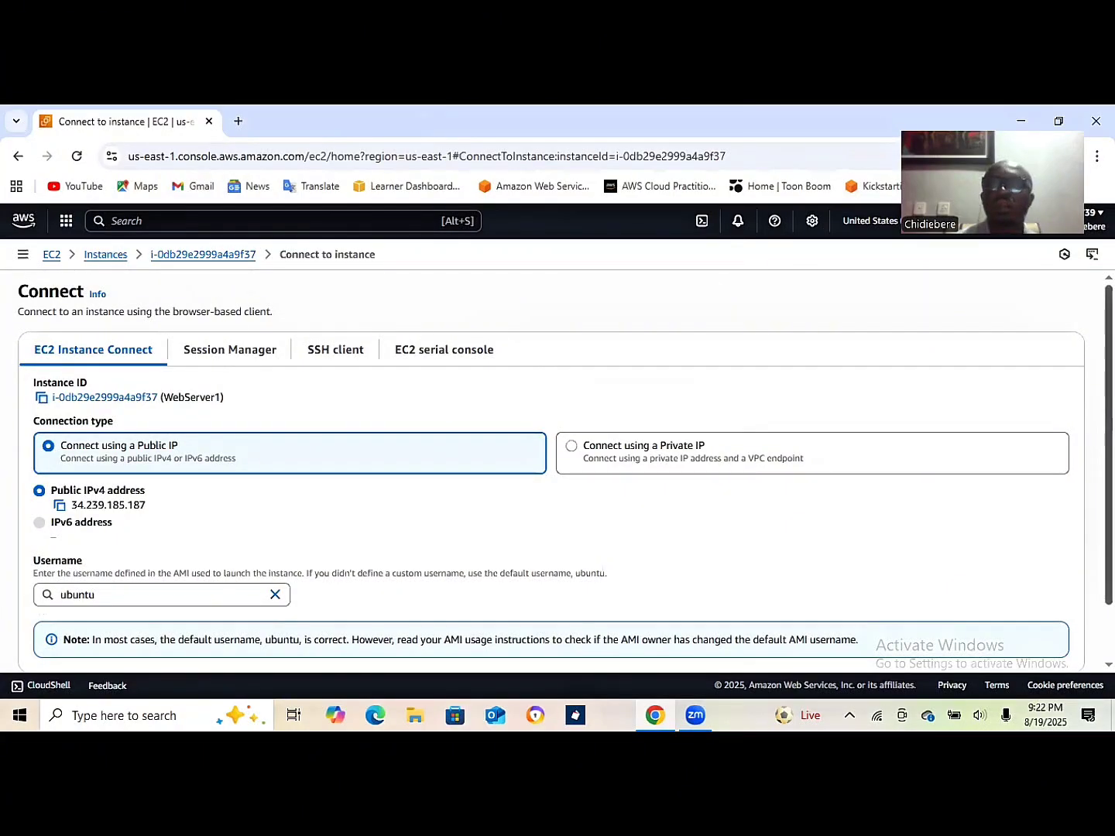
pyautogui.scroll(-1, 551, 464)
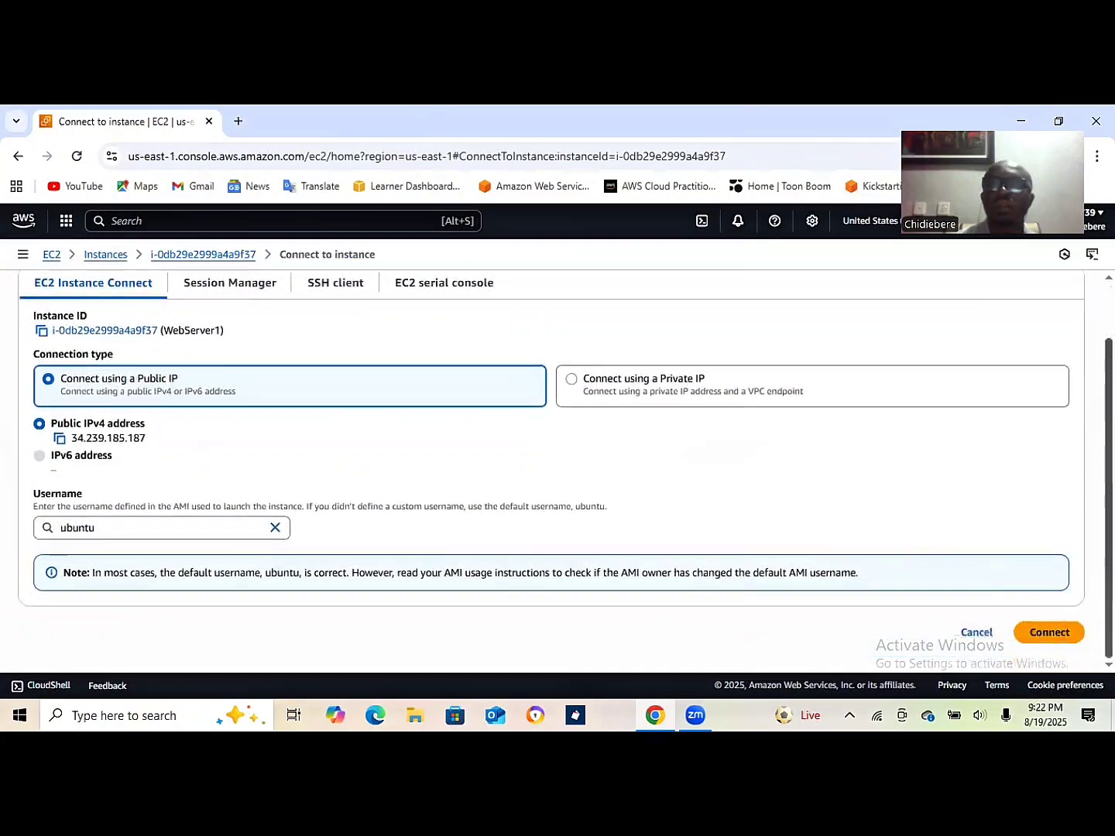
pyautogui.click(1049, 633)
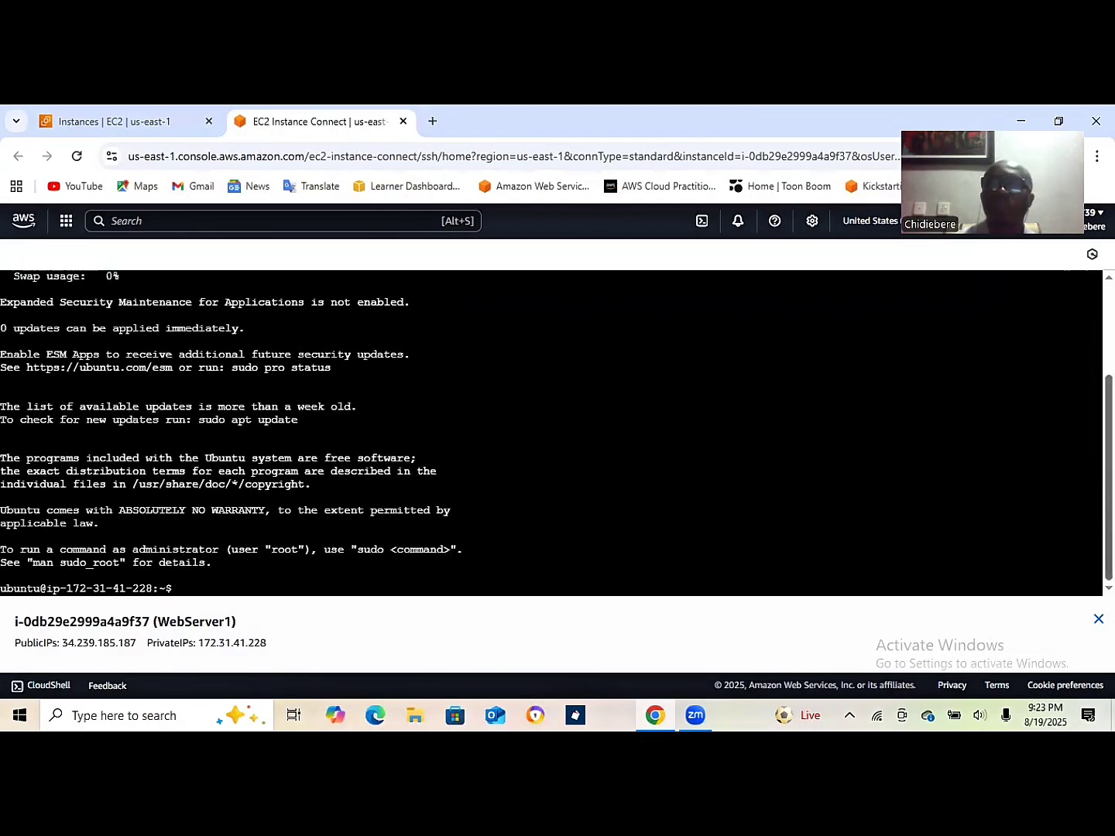
pyautogui.scroll(3, 551, 434)
pyautogui.scroll(2, 551, 435)
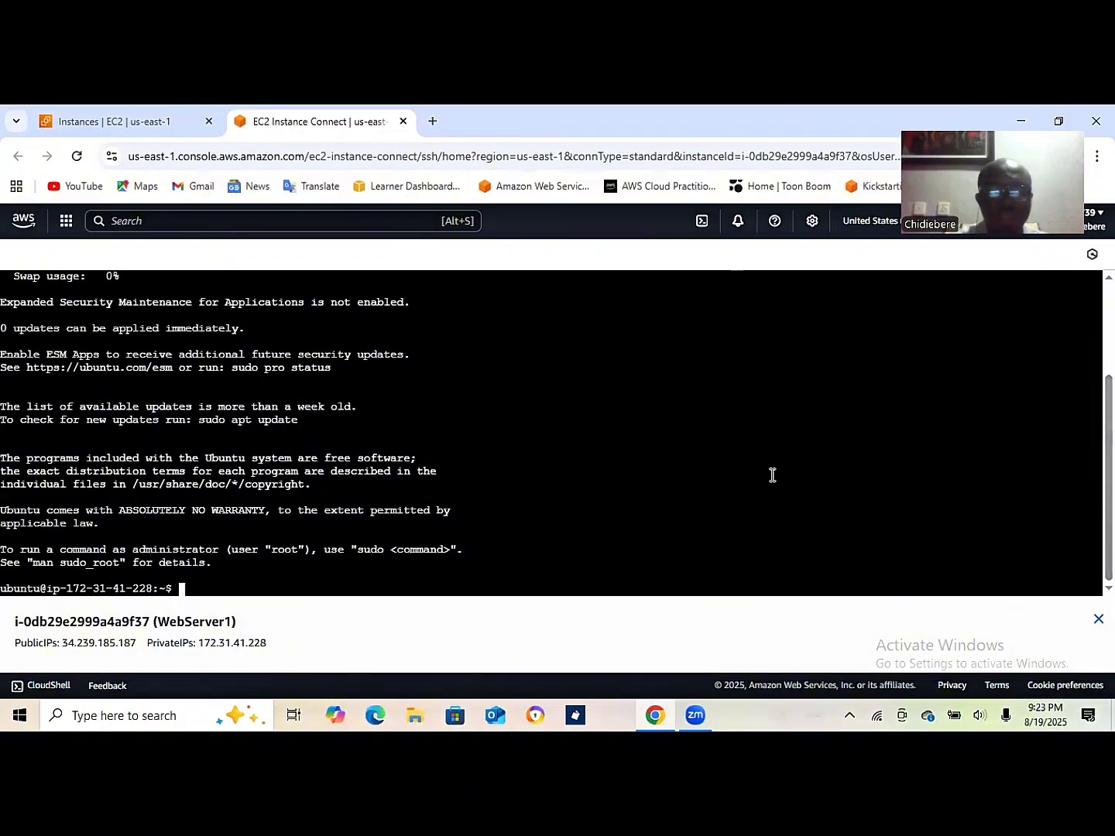
# End the WebServer1 terminal session with exit, close its page and dismiss the feedback survey to return to the instance list.
pyautogui.write('exit')
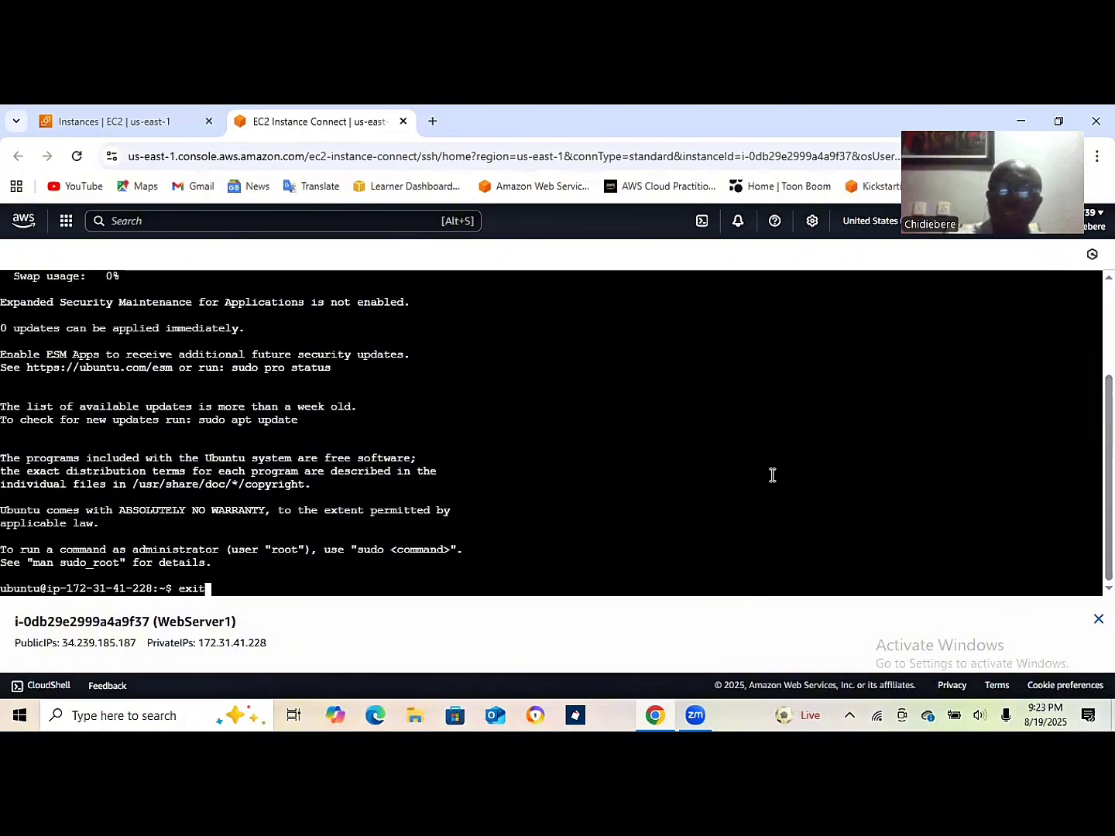
pyautogui.press('Return')
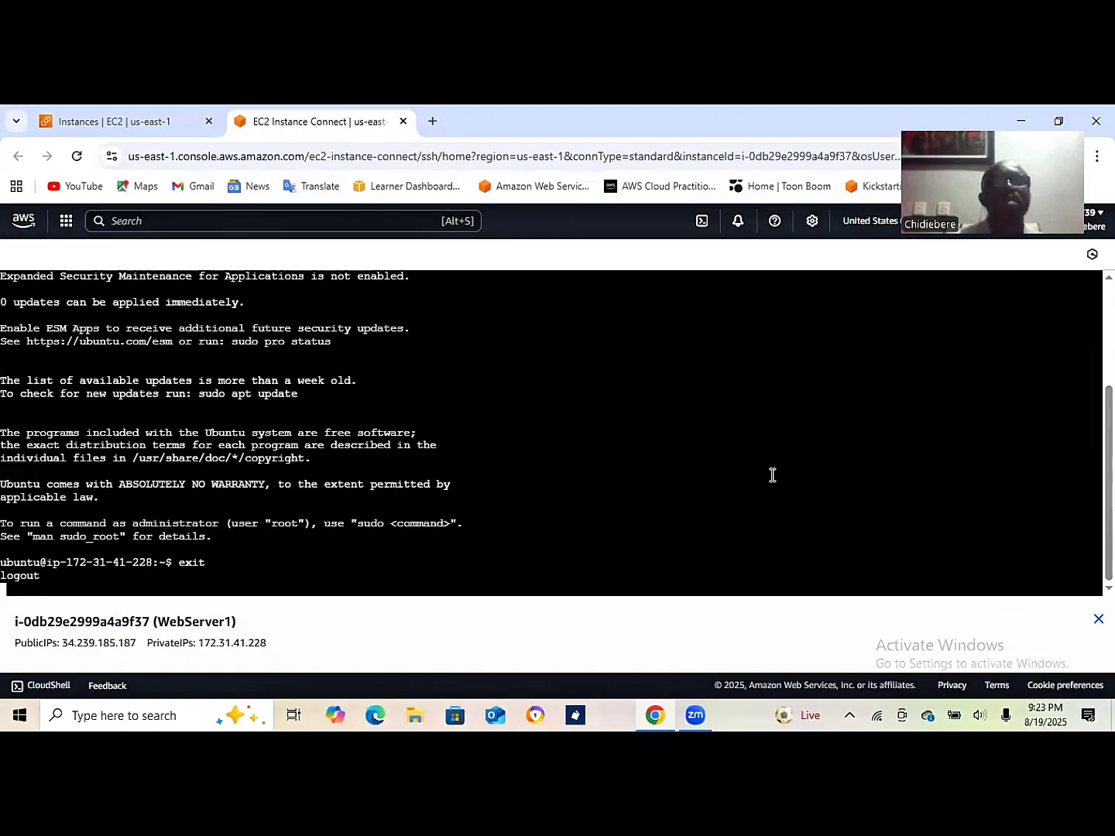
pyautogui.click(400, 122)
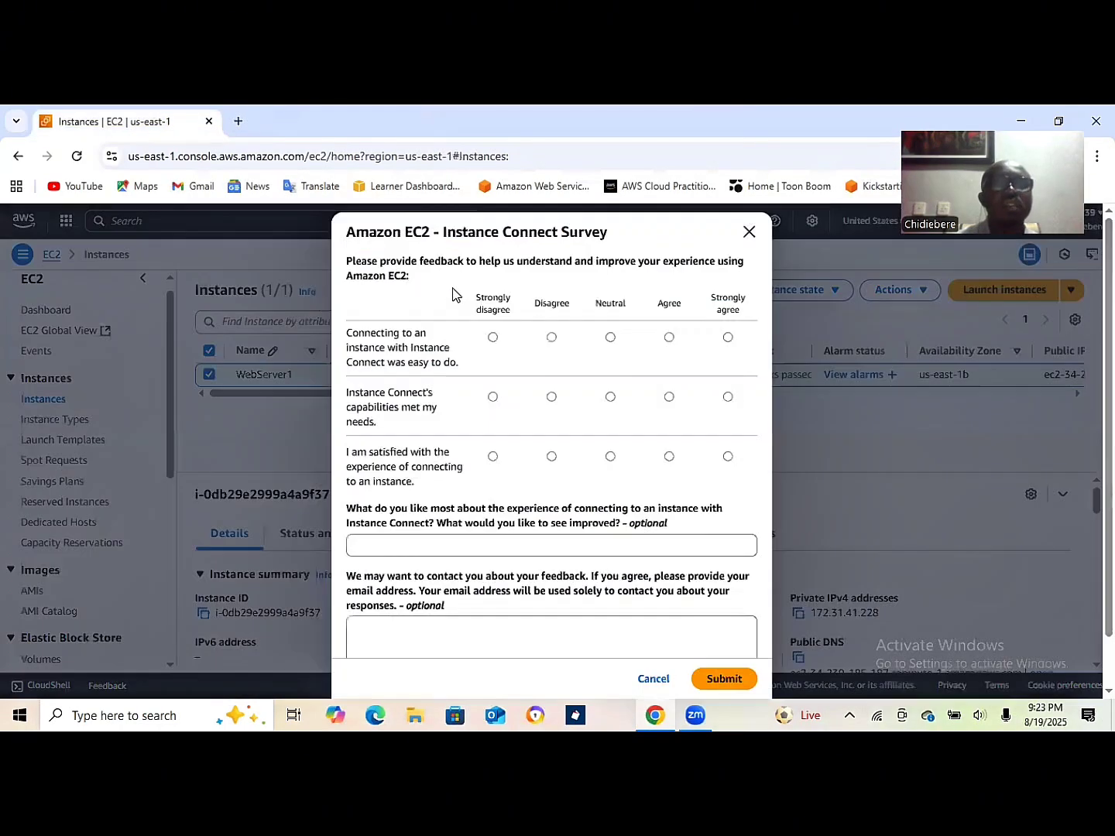
pyautogui.click(748, 233)
pyautogui.click(736, 220)
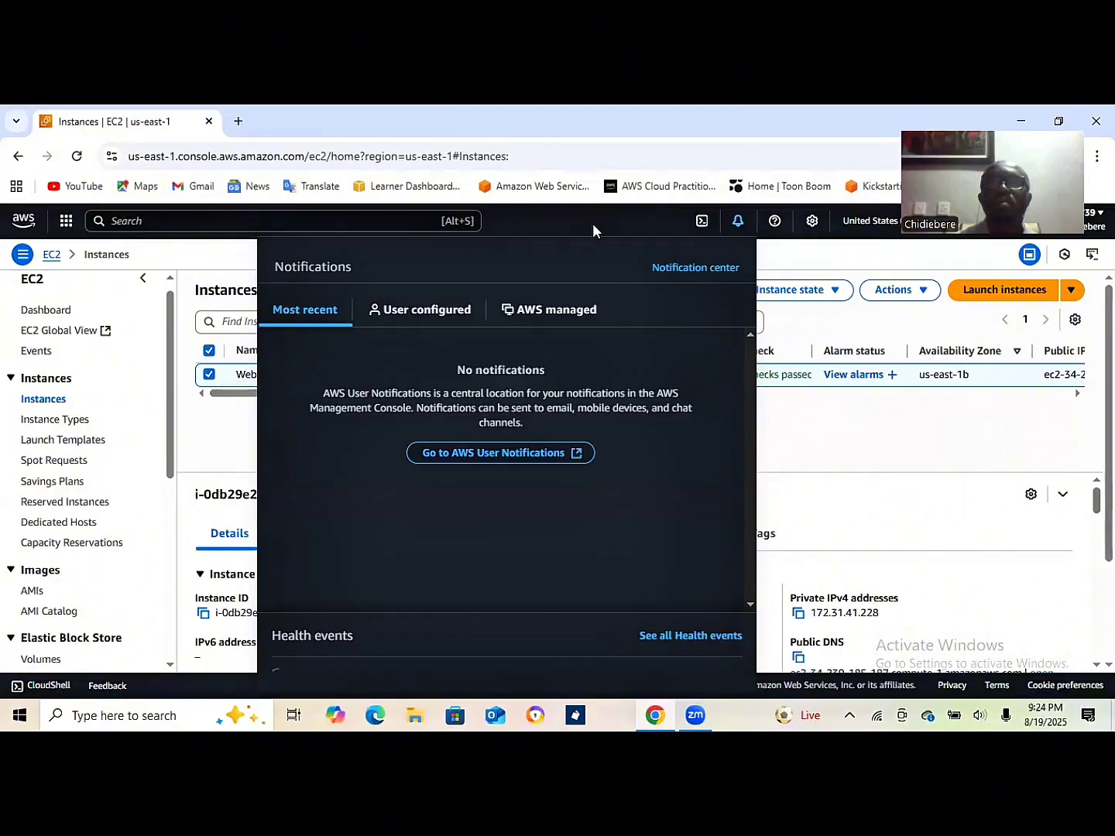
pyautogui.click(47, 397)
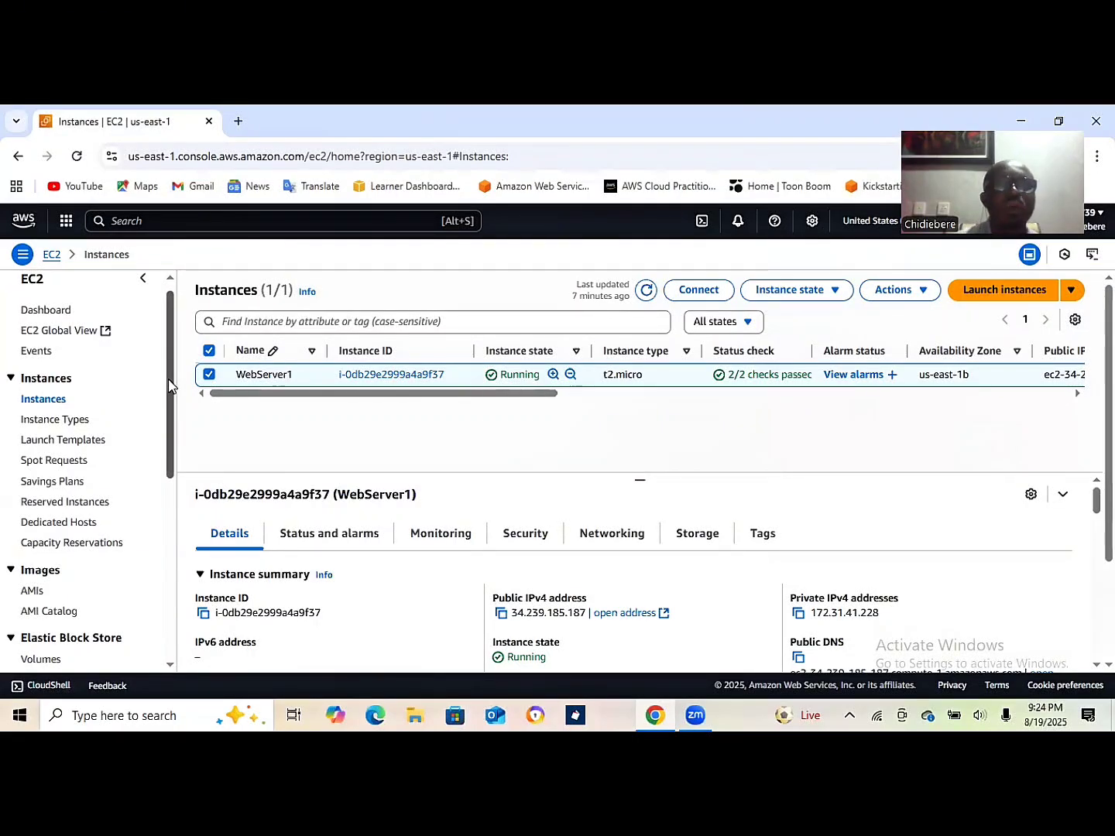
# Stop the WebServer1 instance and confirm the stop without skipping the OS shutdown.
pyautogui.moveTo(172, 394); pyautogui.dragTo(173, 361)
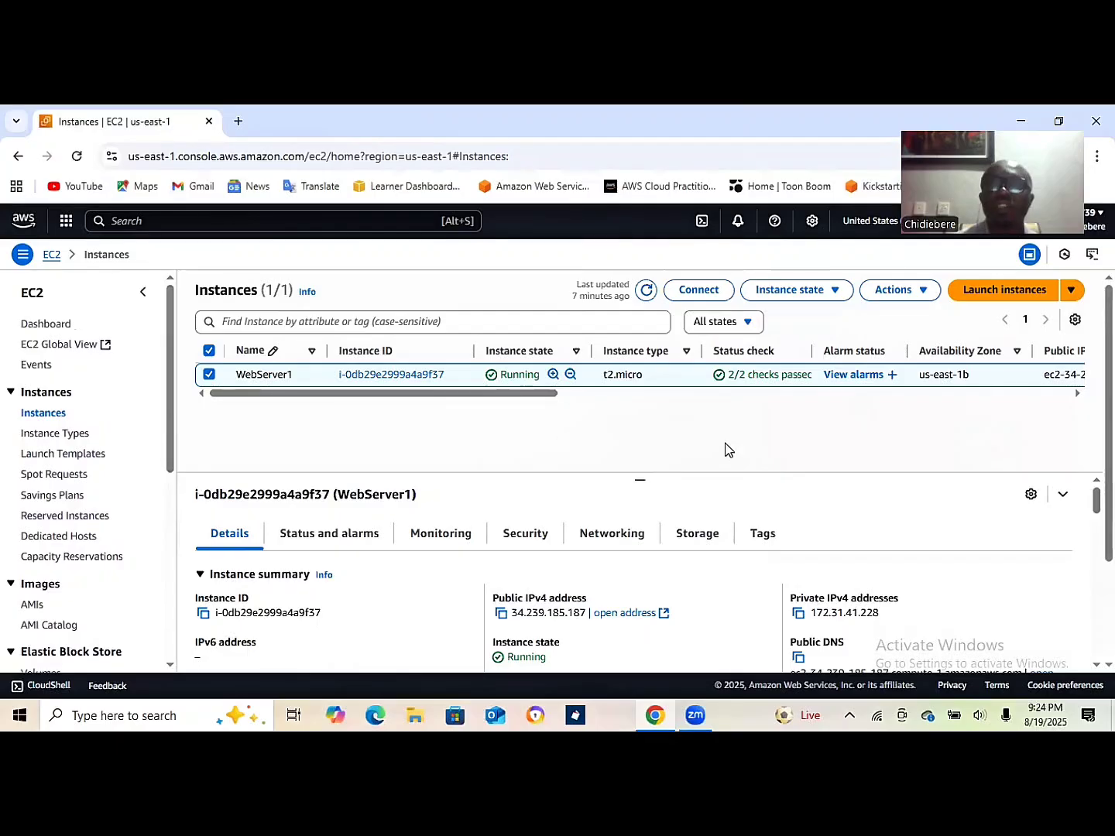
pyautogui.click(836, 288)
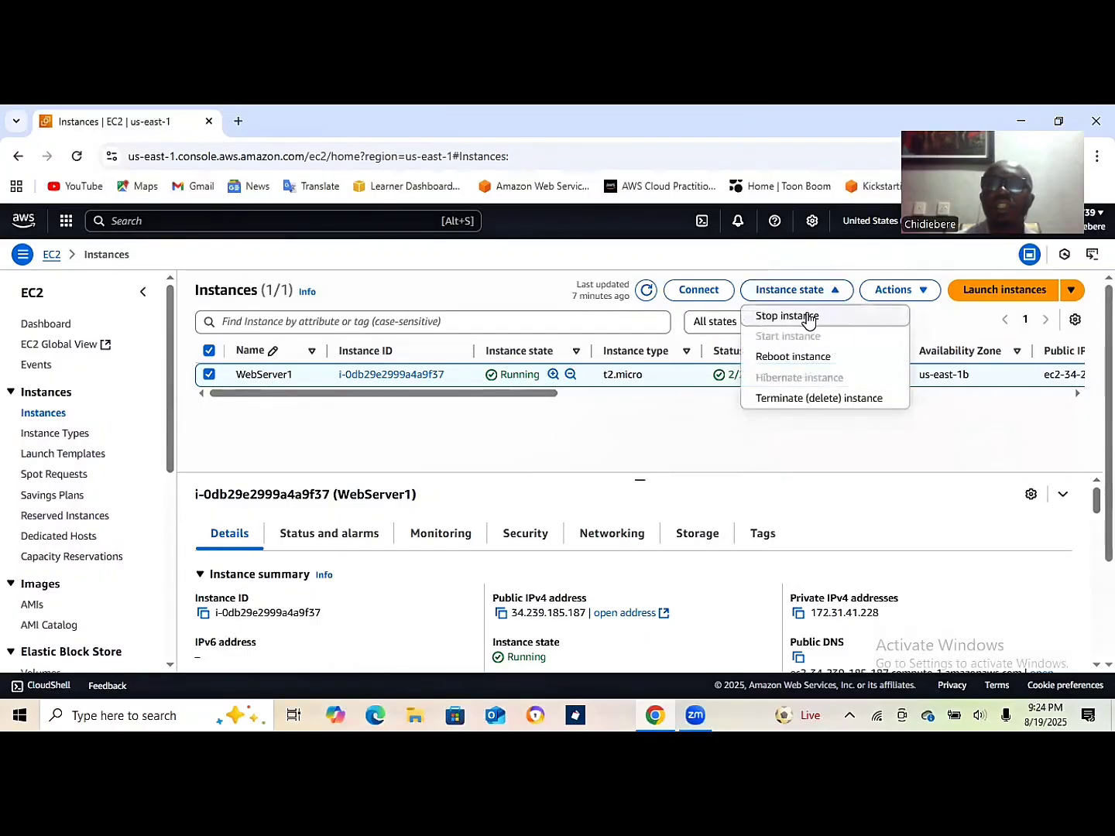
pyautogui.click(808, 317)
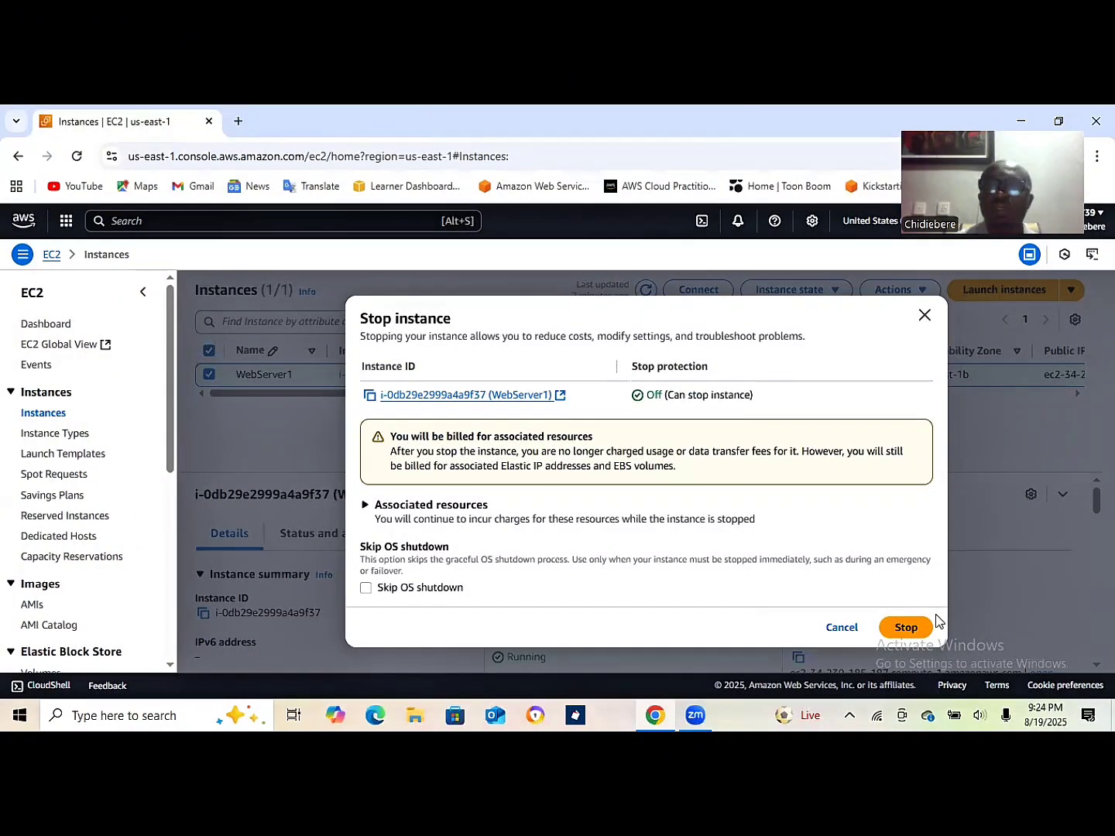
pyautogui.click(906, 627)
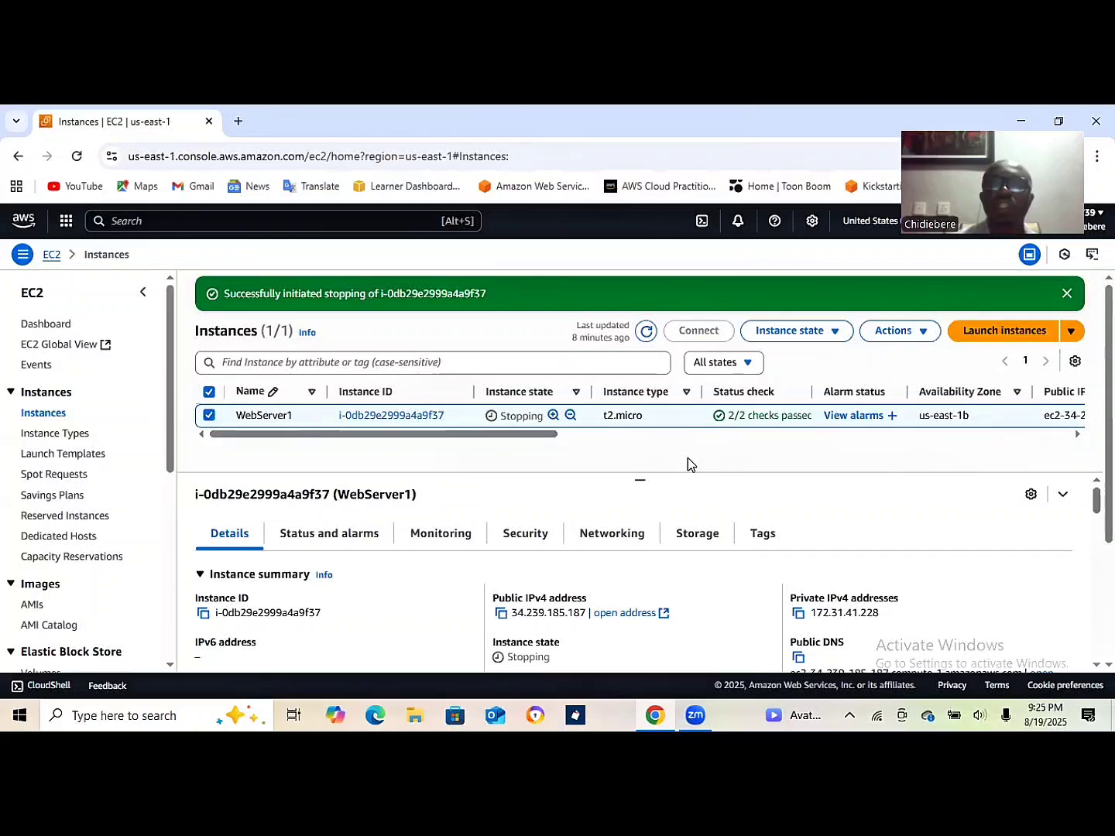
# Start an instance type change for the stopped WebServer1 and choose t3.micro as the new instance type.
pyautogui.click(922, 333)
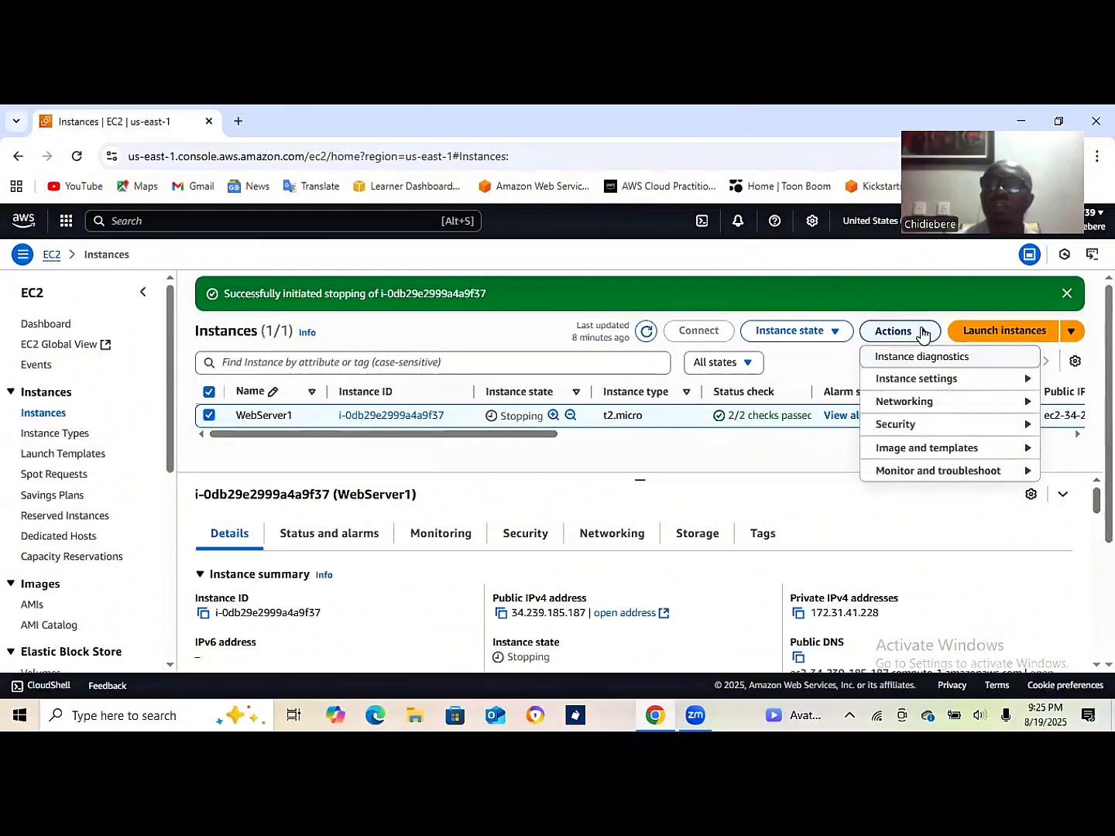
pyautogui.click(930, 379)
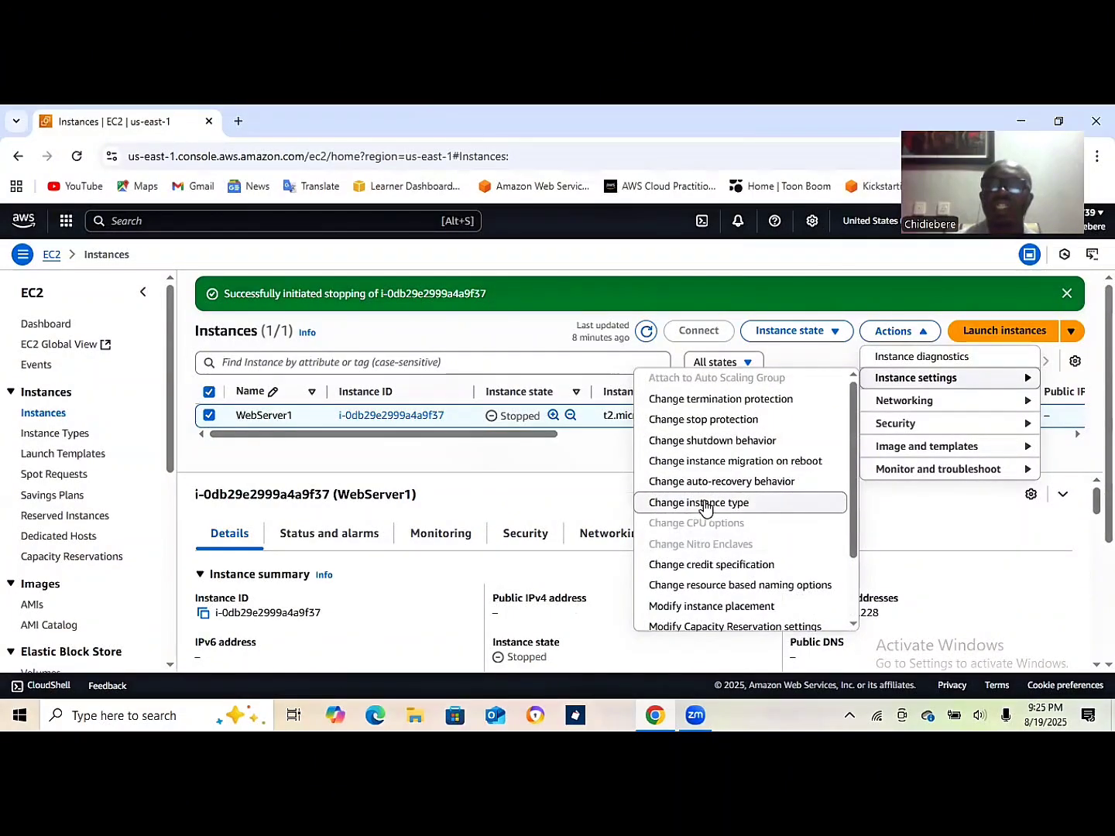
pyautogui.click(706, 503)
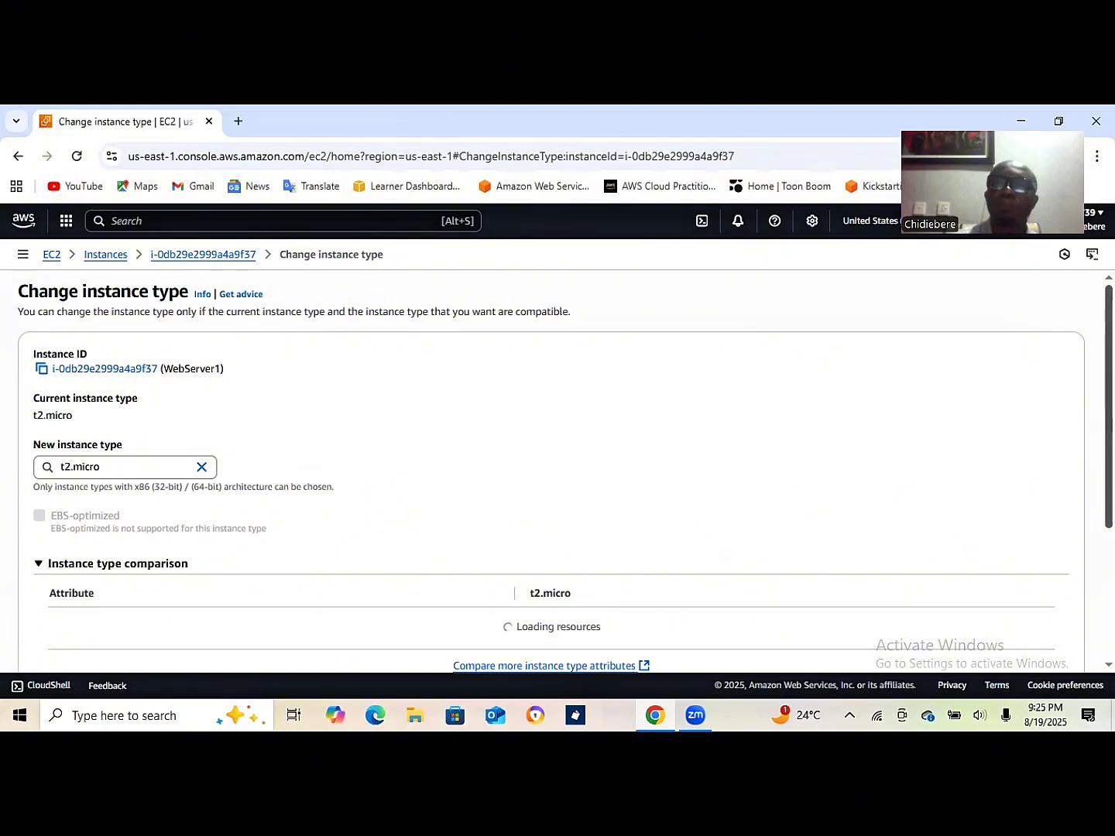
pyautogui.scroll(-1, 1109, 402)
pyautogui.scroll(-1, 395, 493)
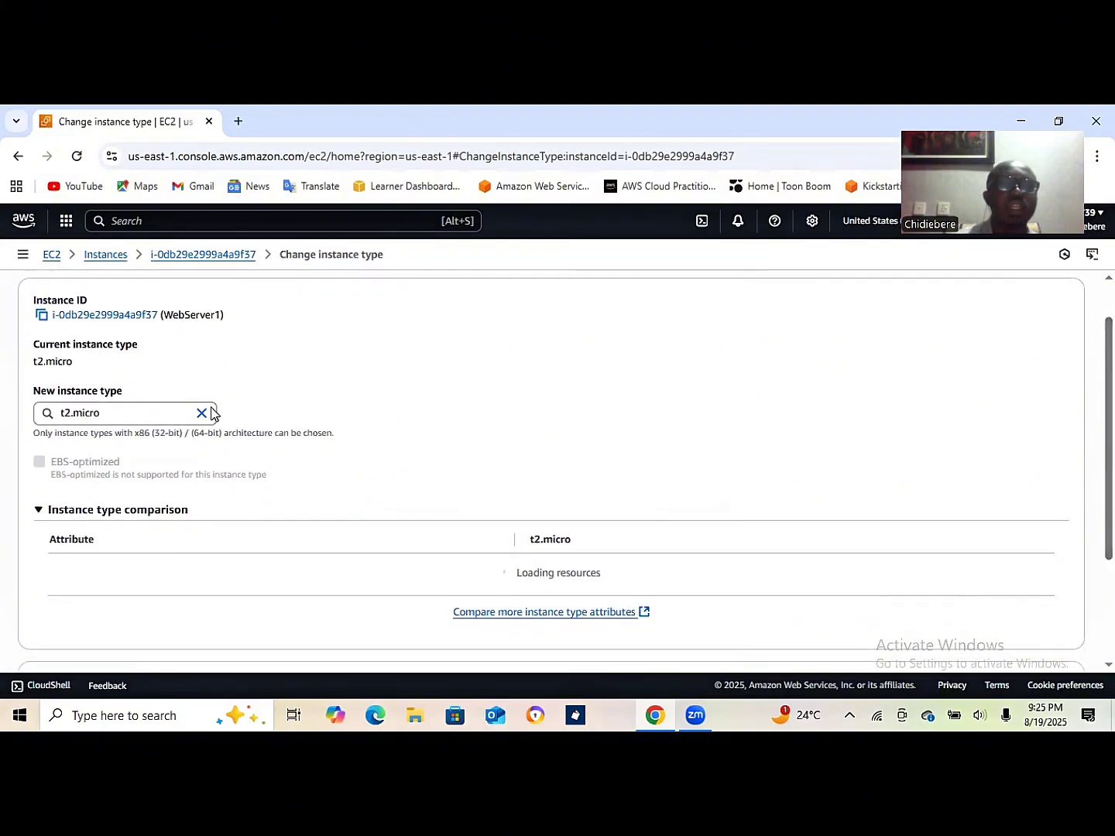
pyautogui.click(202, 415)
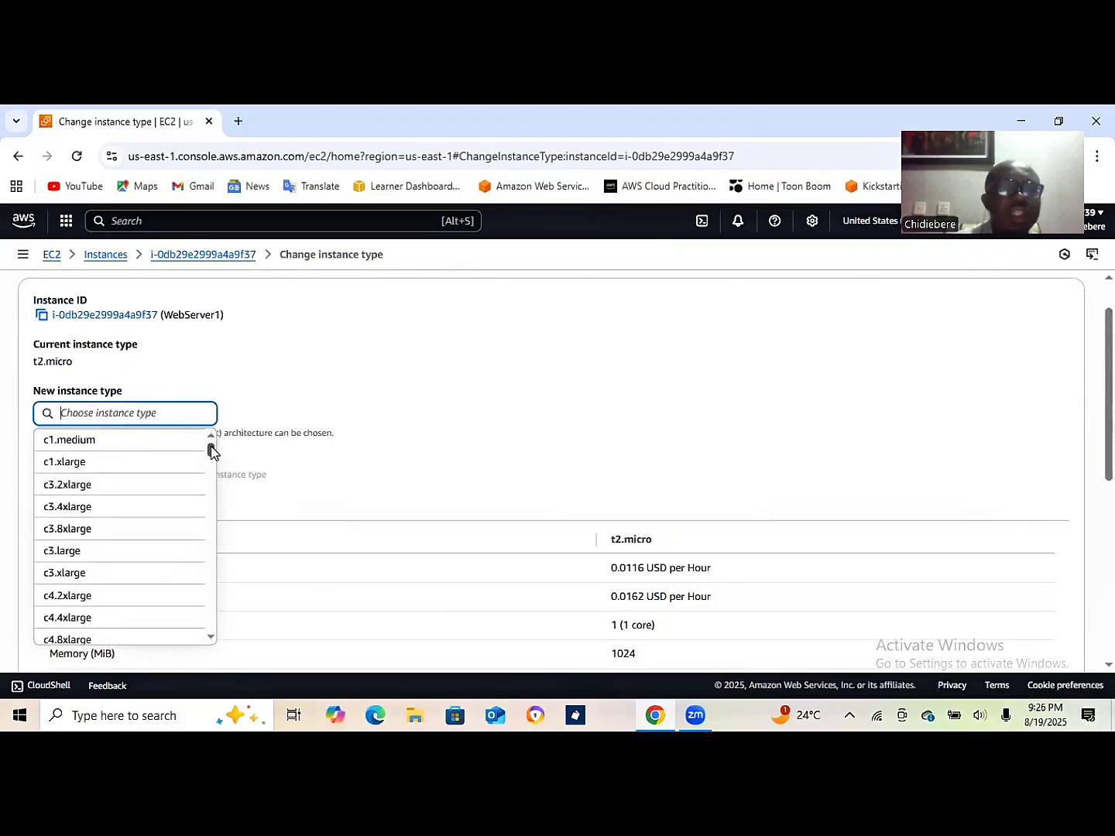
pyautogui.moveTo(211, 448); pyautogui.dragTo(212, 603)
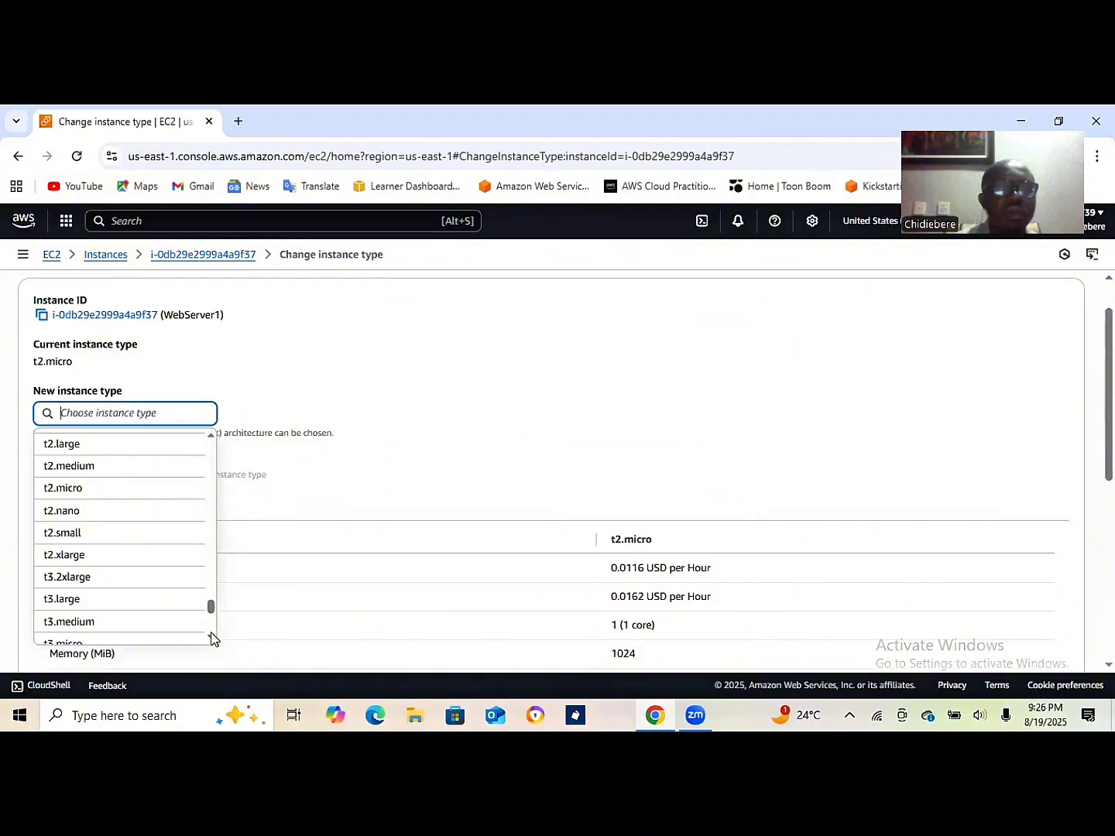
pyautogui.click(212, 638)
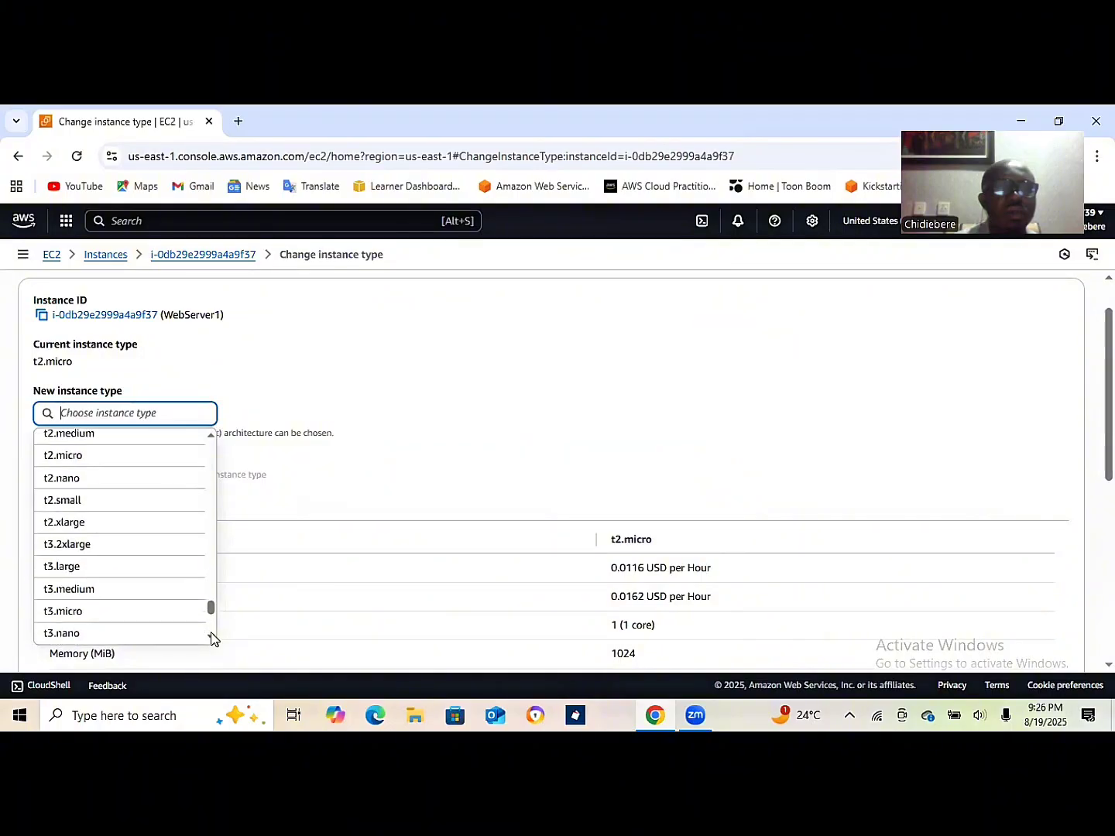
pyautogui.click(74, 611)
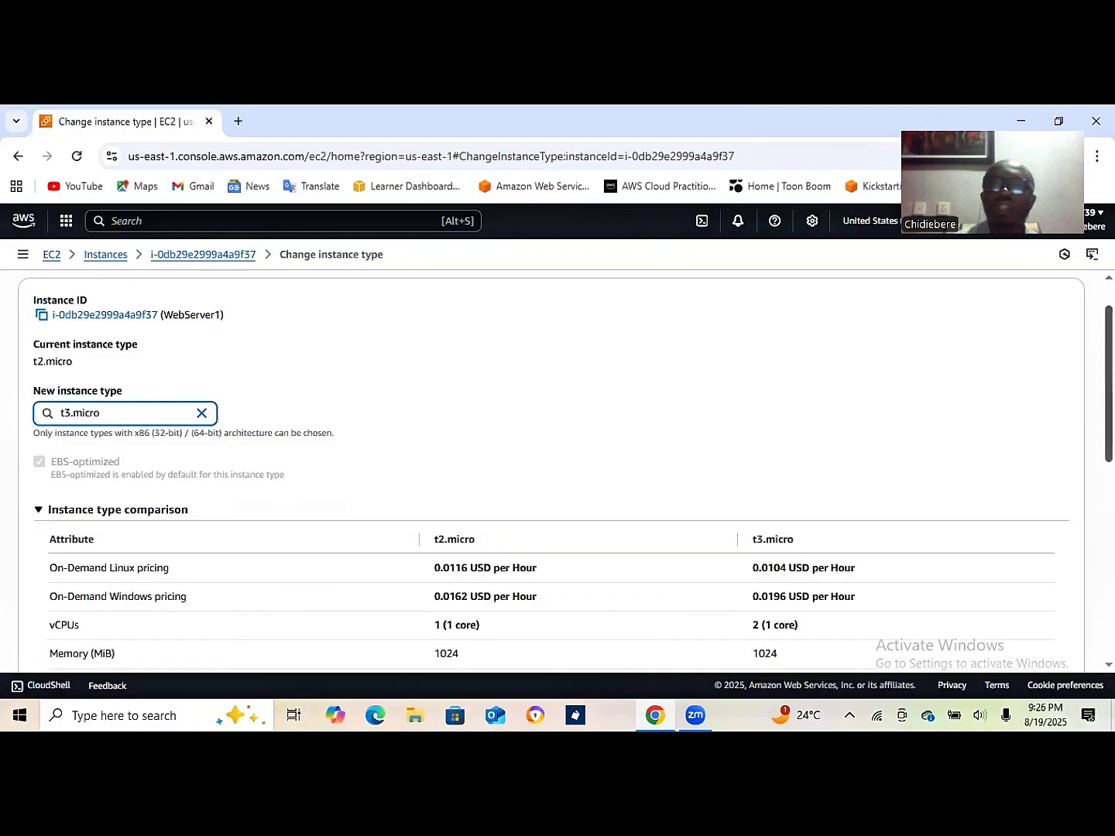
# Review the instance type comparison, apply the type change with default CPU options and dismiss the notification.
pyautogui.scroll(-2, 994, 438)
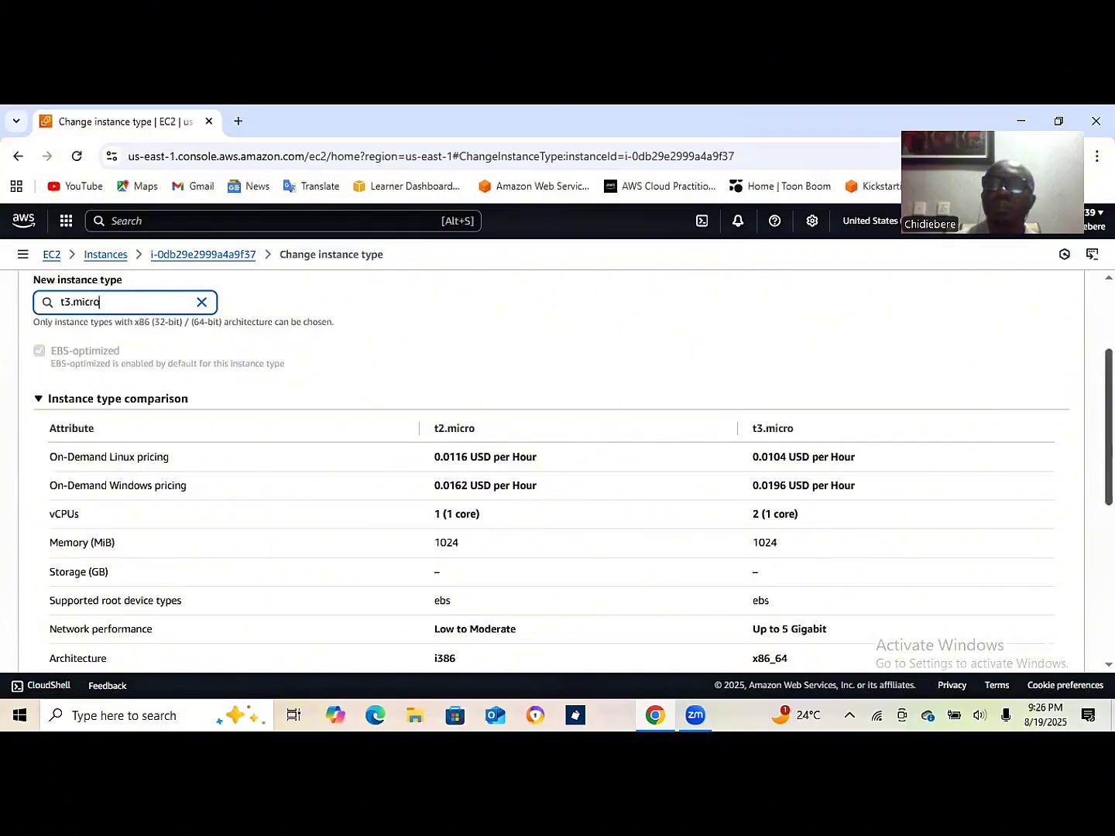
pyautogui.scroll(-1, 557, 464)
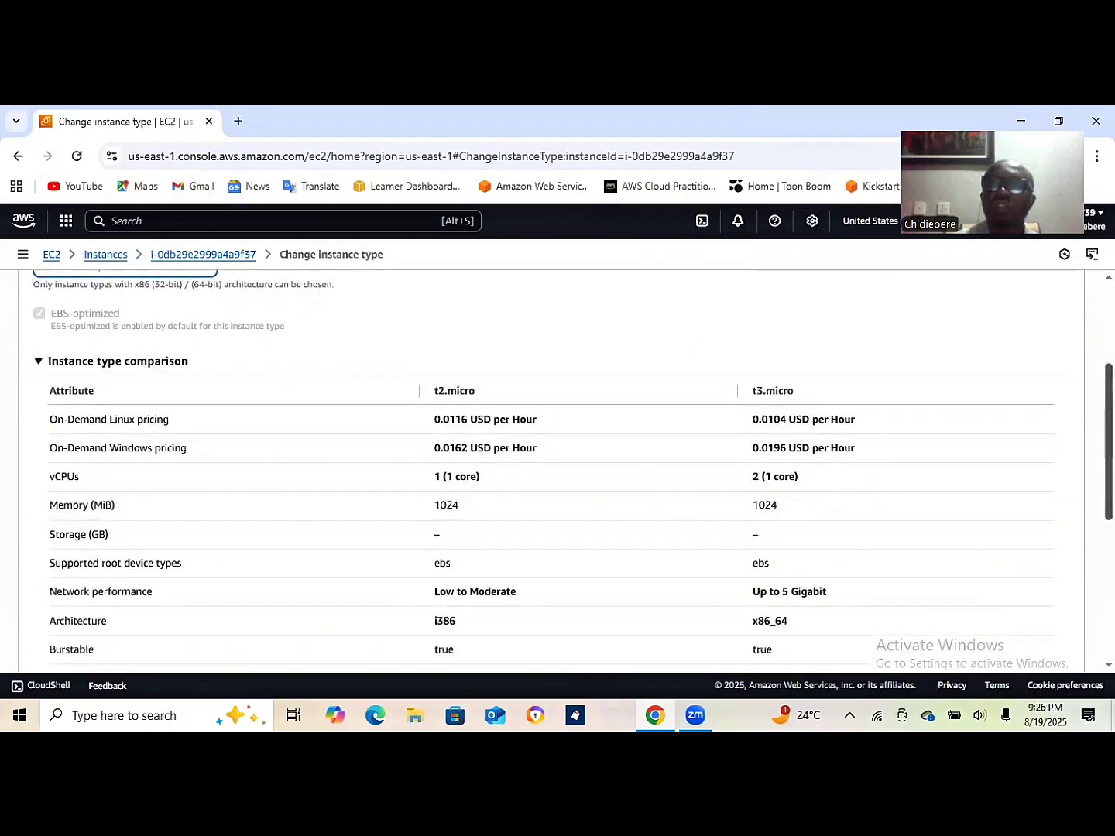
pyautogui.scroll(-4, 557, 464)
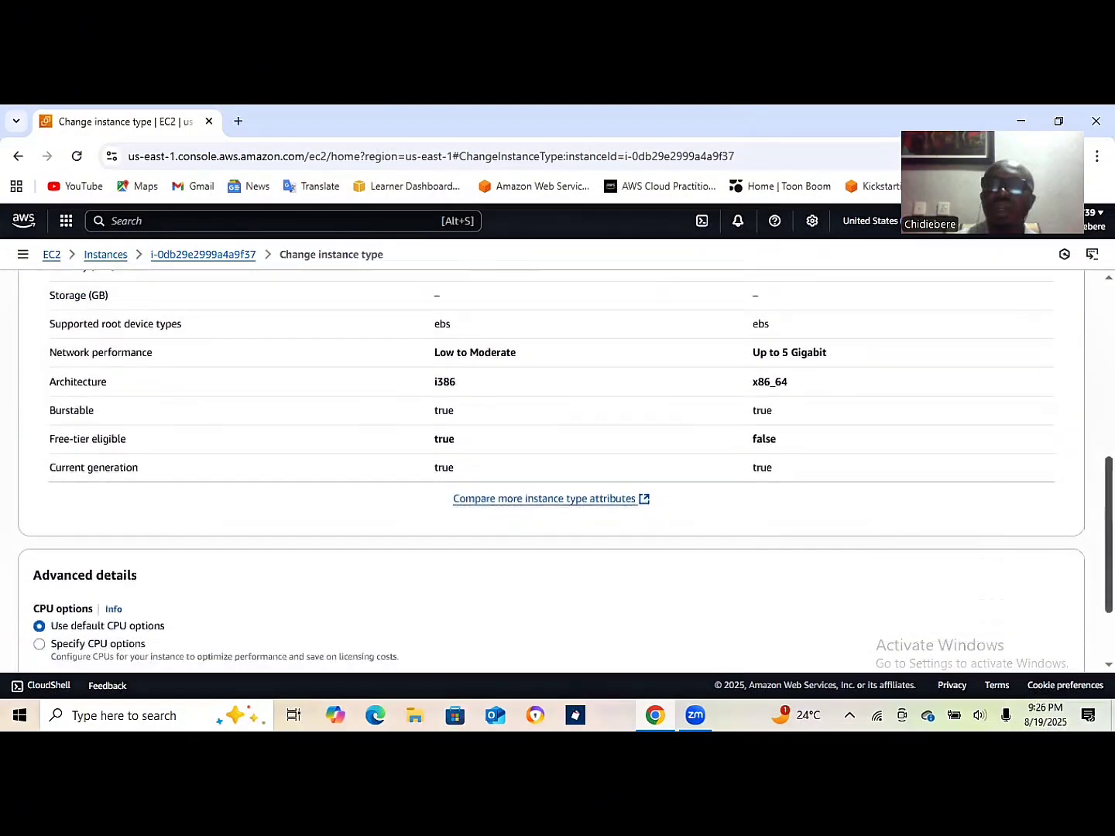
pyautogui.moveTo(1108, 577); pyautogui.dragTo(1108, 588)
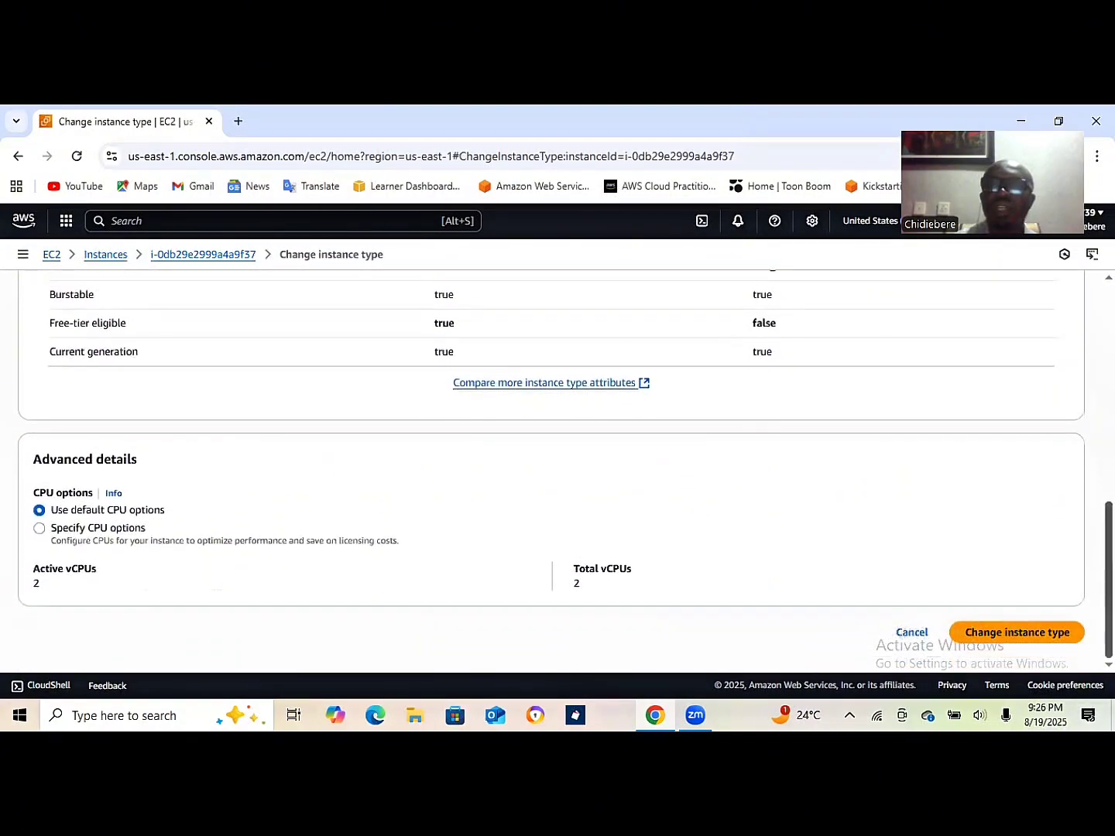
pyautogui.click(1016, 631)
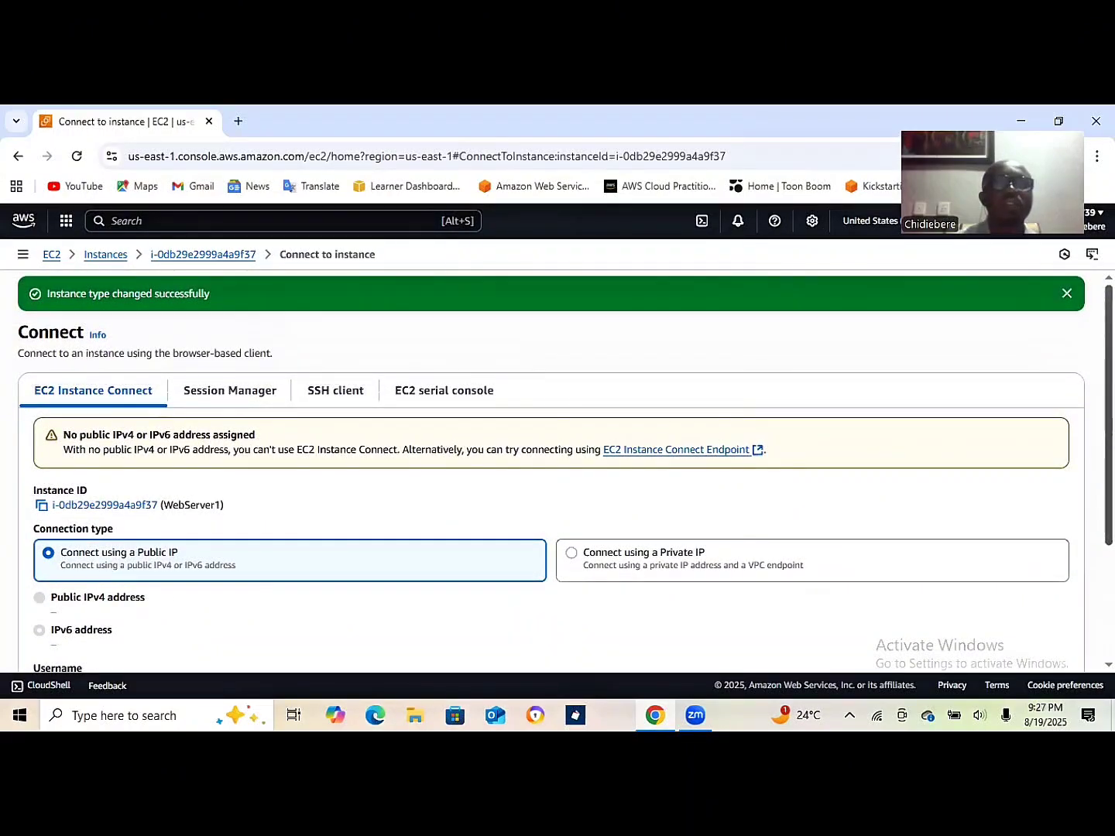
pyautogui.click(1066, 294)
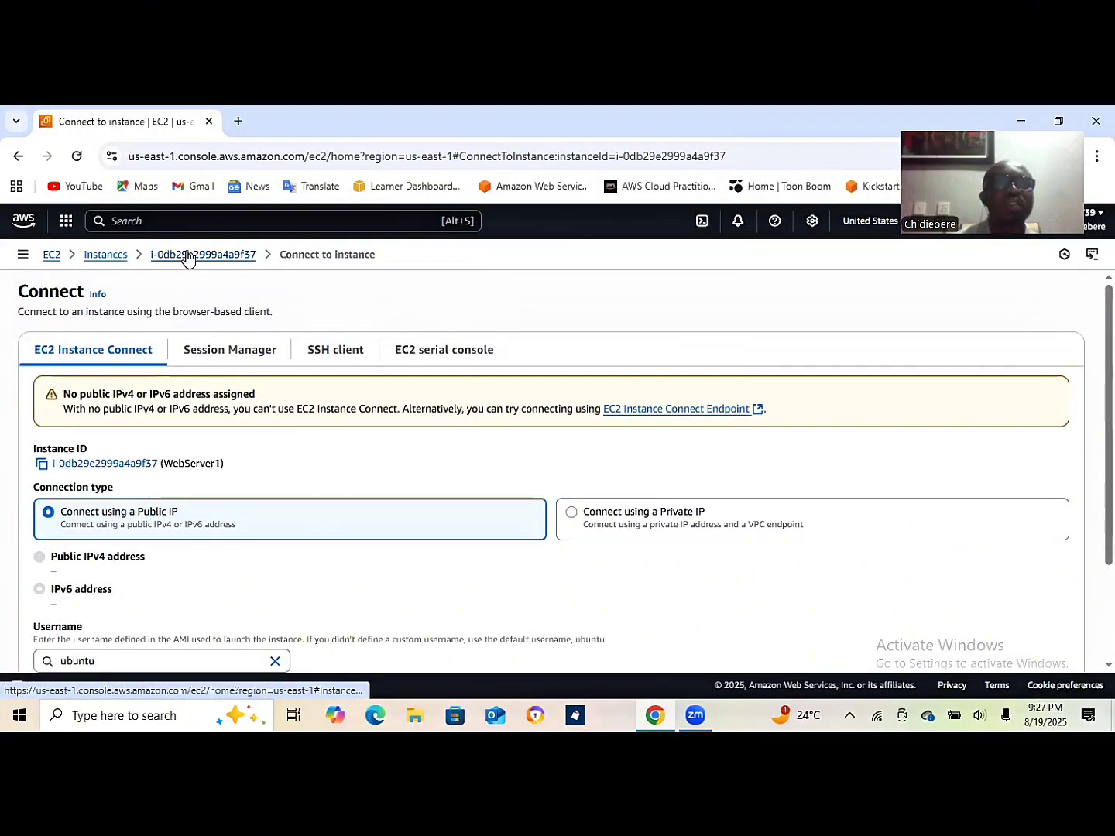
# Check WebServer1's details page, return to the instance list and start the instance.
pyautogui.click(187, 255)
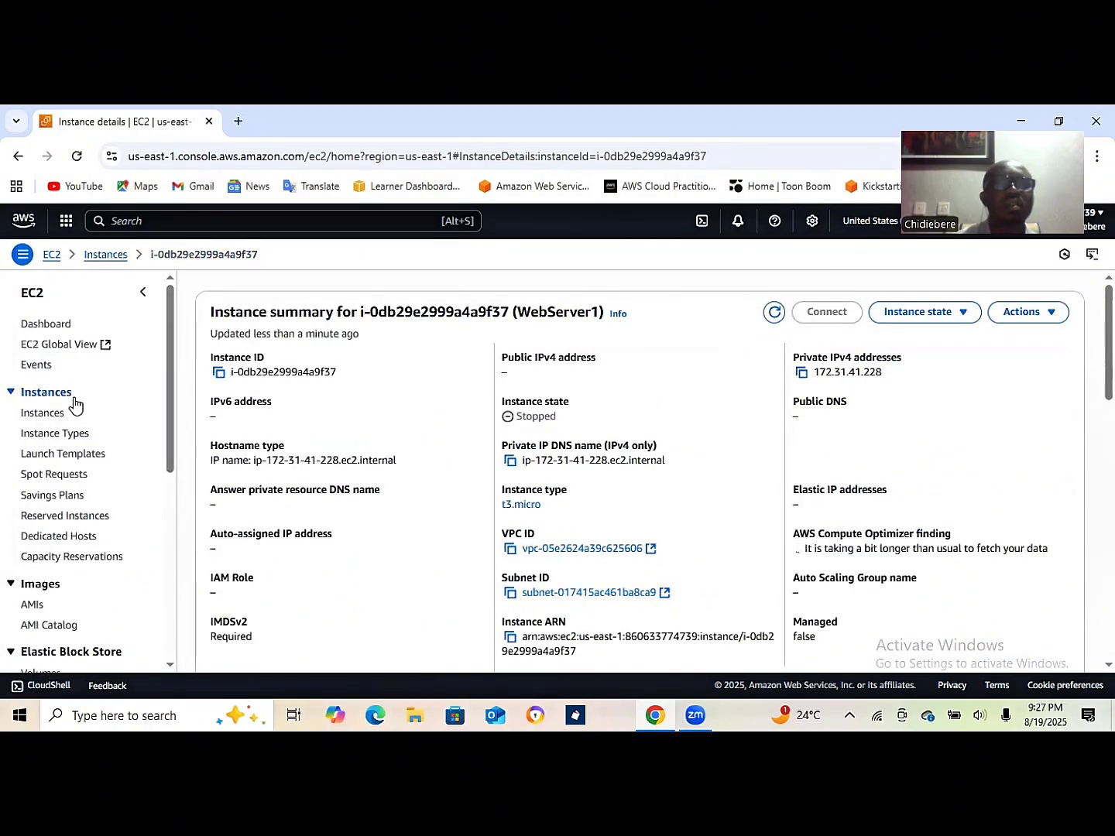
pyautogui.click(45, 414)
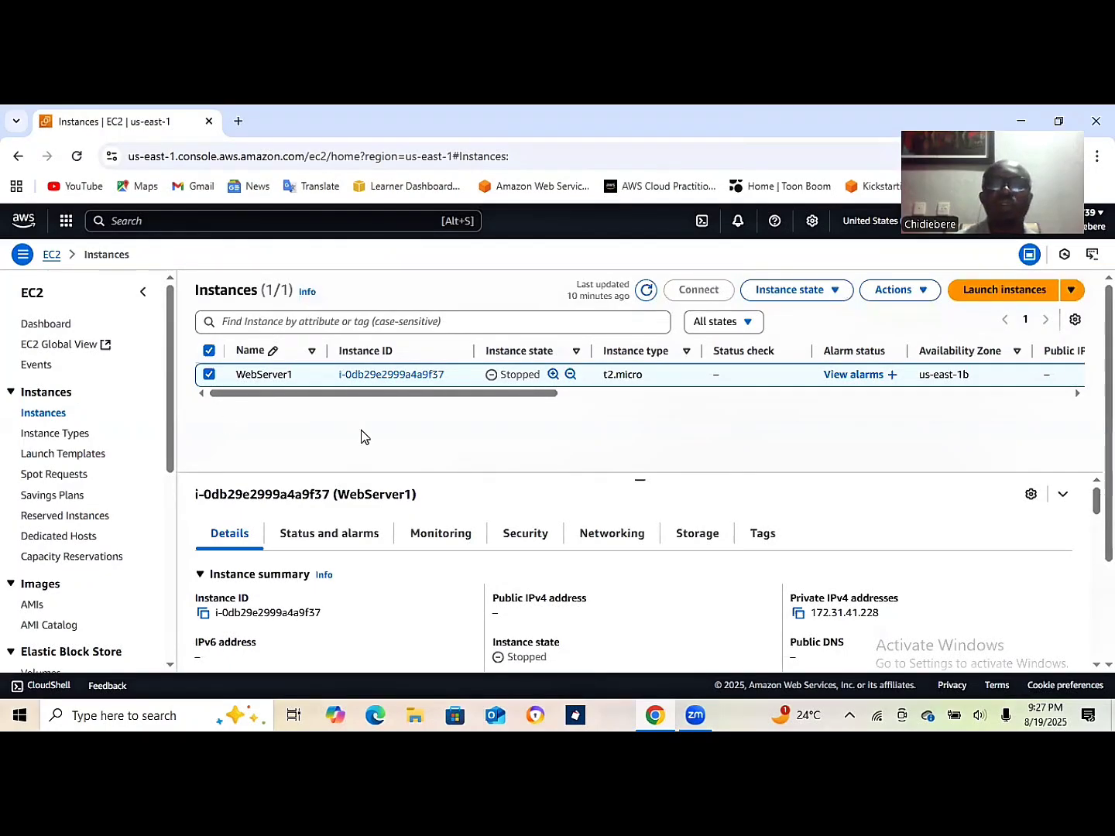
pyautogui.click(836, 291)
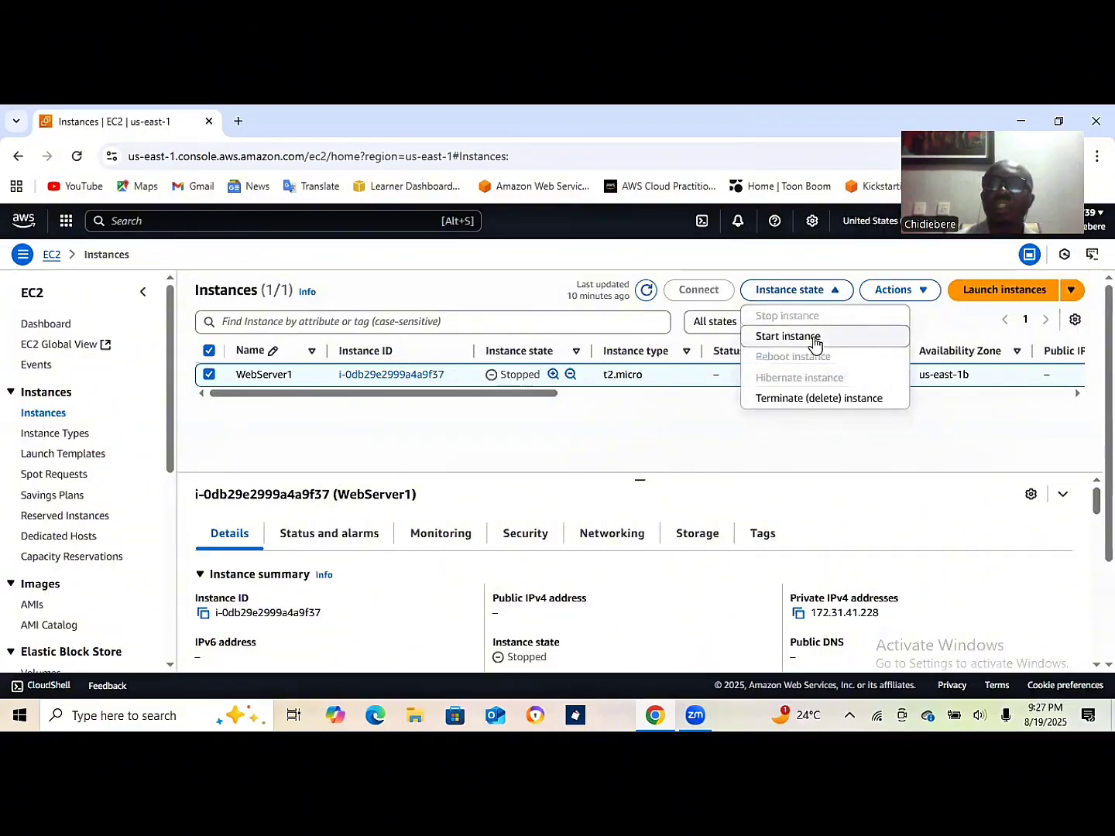
pyautogui.click(799, 338)
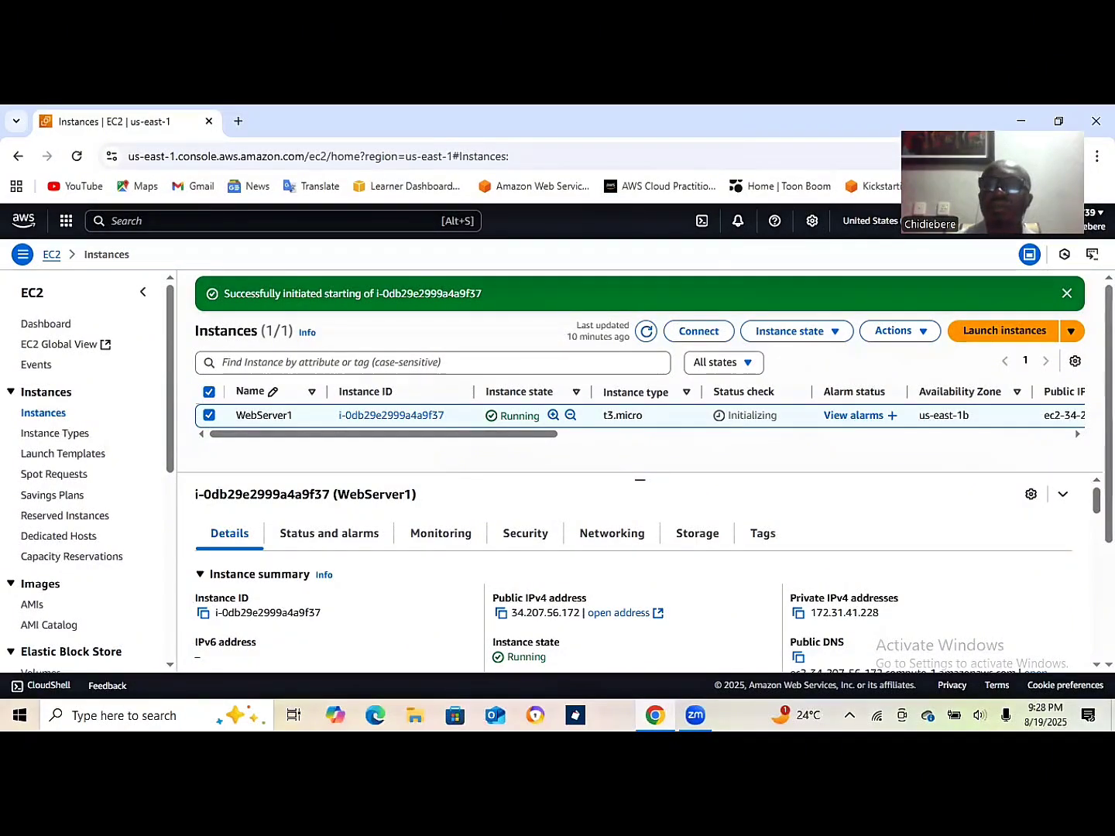
# Examine the instance type, addresses and state in the instance summary of the restarted WebServer1.
pyautogui.scroll(-5, 640, 589)
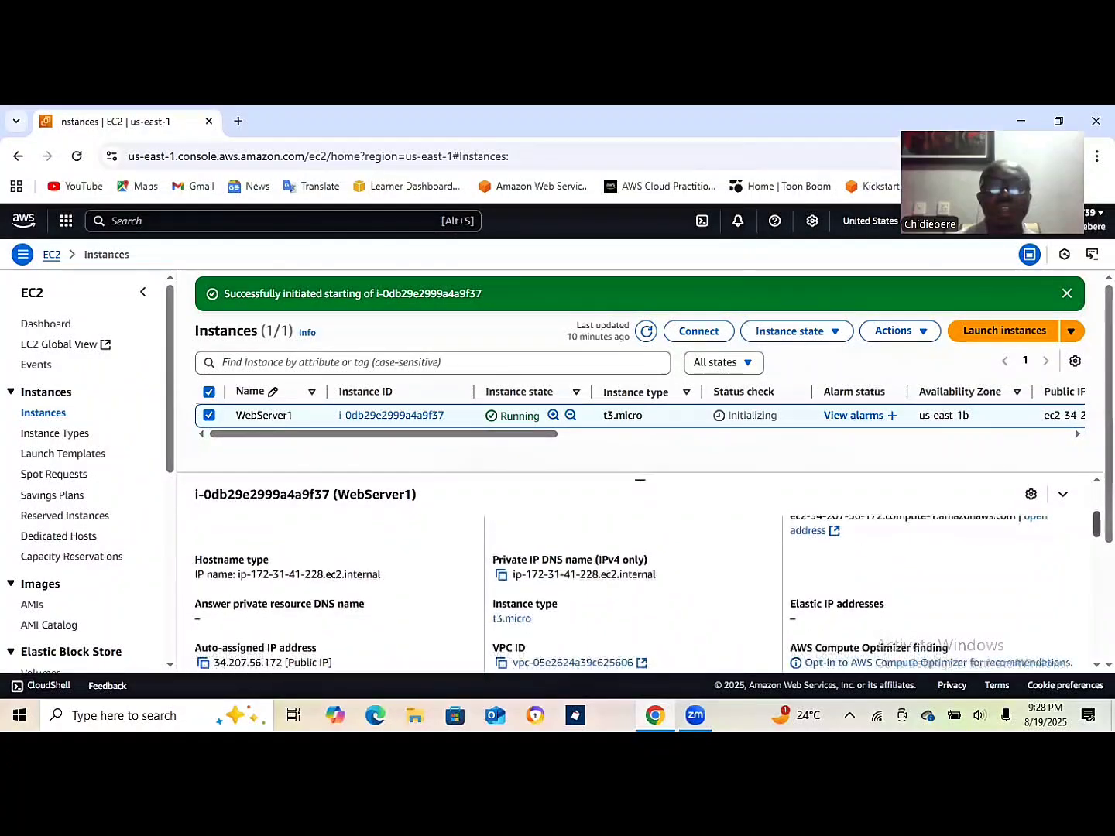
pyautogui.scroll(5, 640, 588)
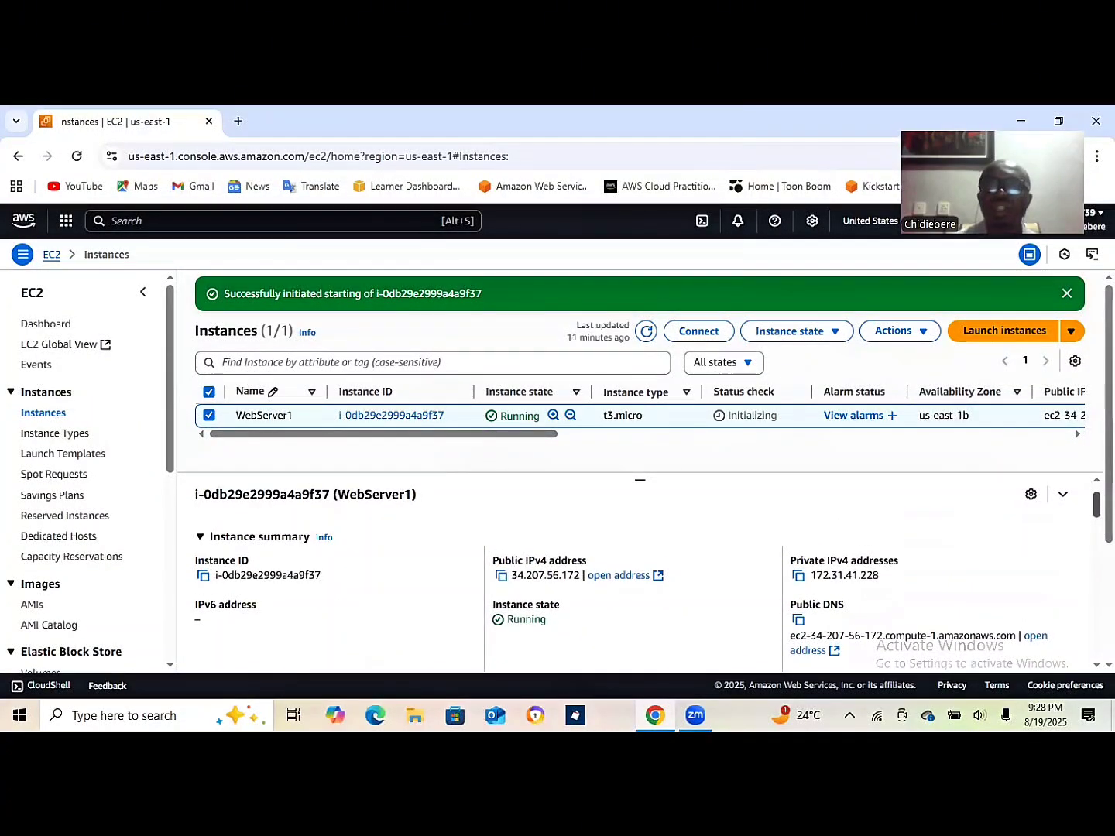
pyautogui.scroll(1, 639, 588)
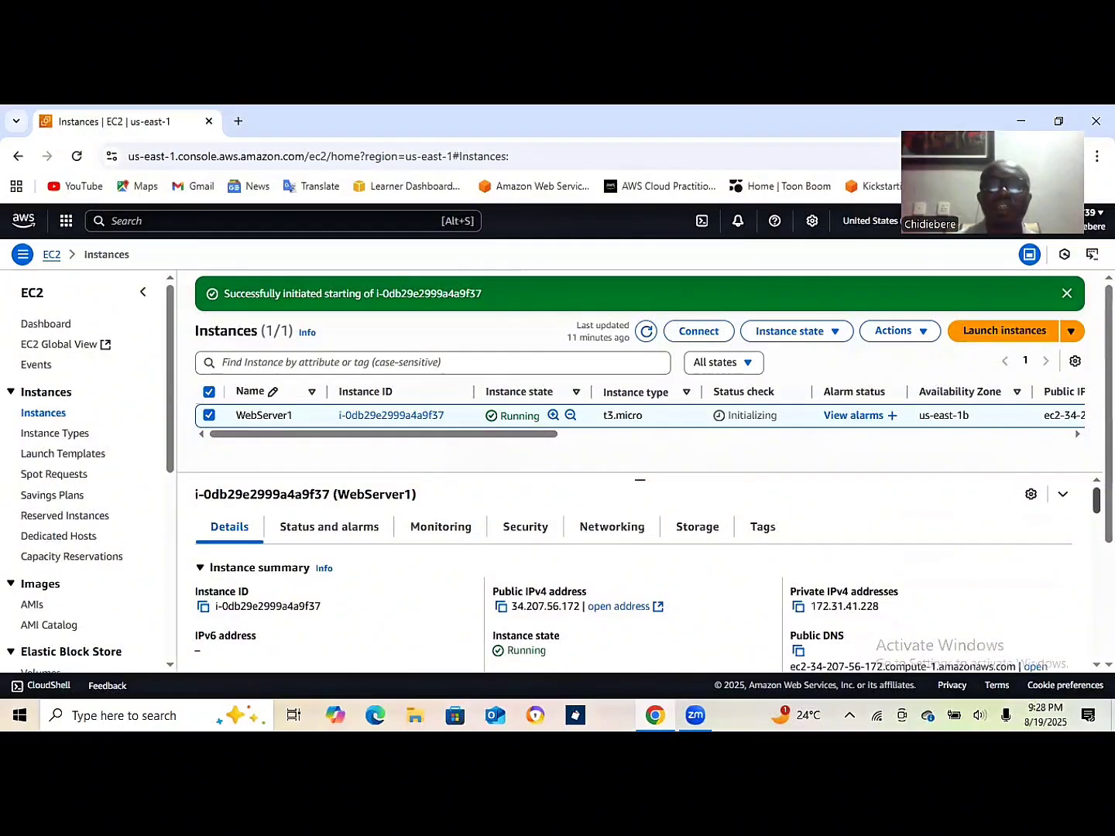
pyautogui.scroll(-1, 639, 589)
pyautogui.scroll(-2, 639, 588)
pyautogui.scroll(3, 640, 589)
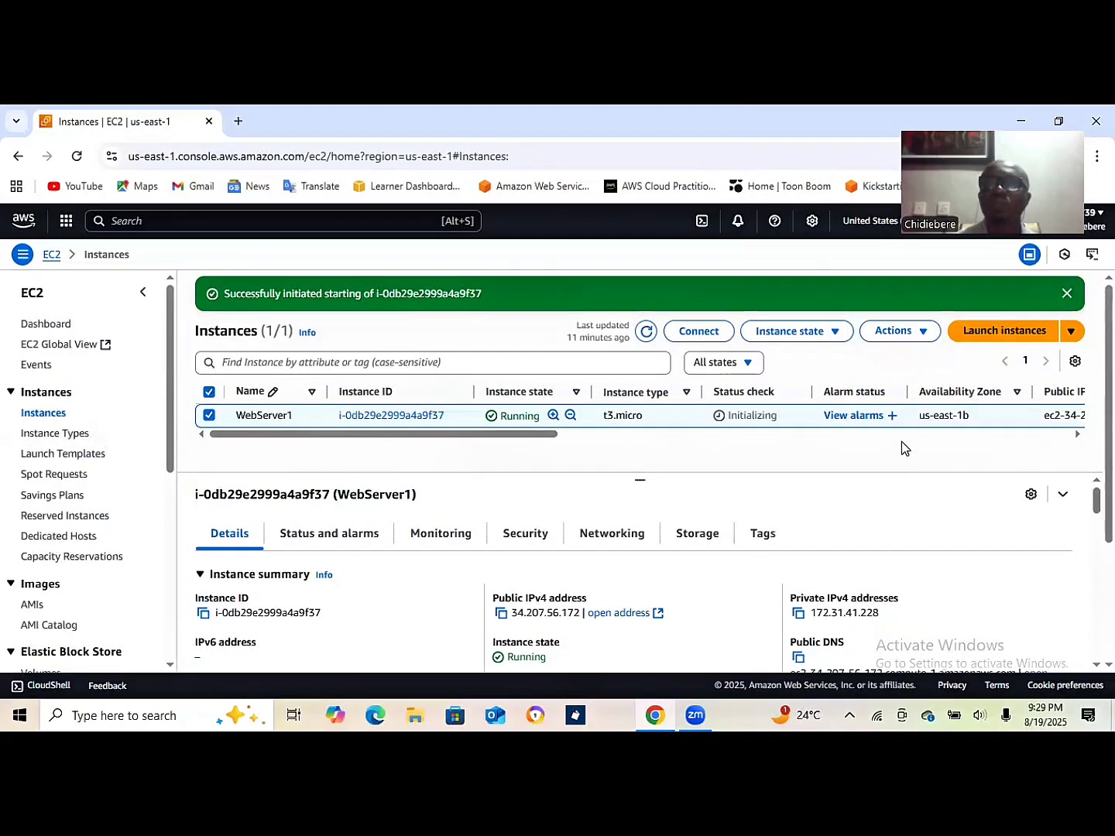
# Try to terminate WebServer1 while its termination protection is enabled, and dismiss the notifications.
pyautogui.click(836, 333)
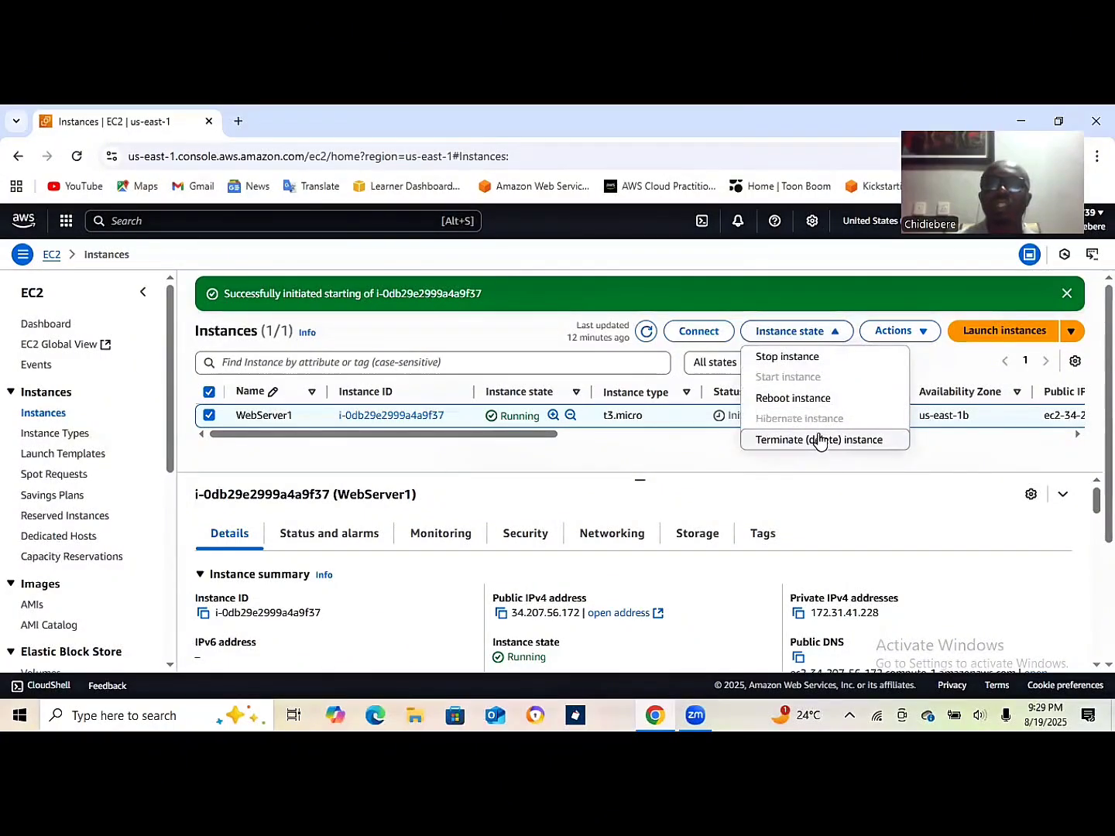
pyautogui.click(820, 440)
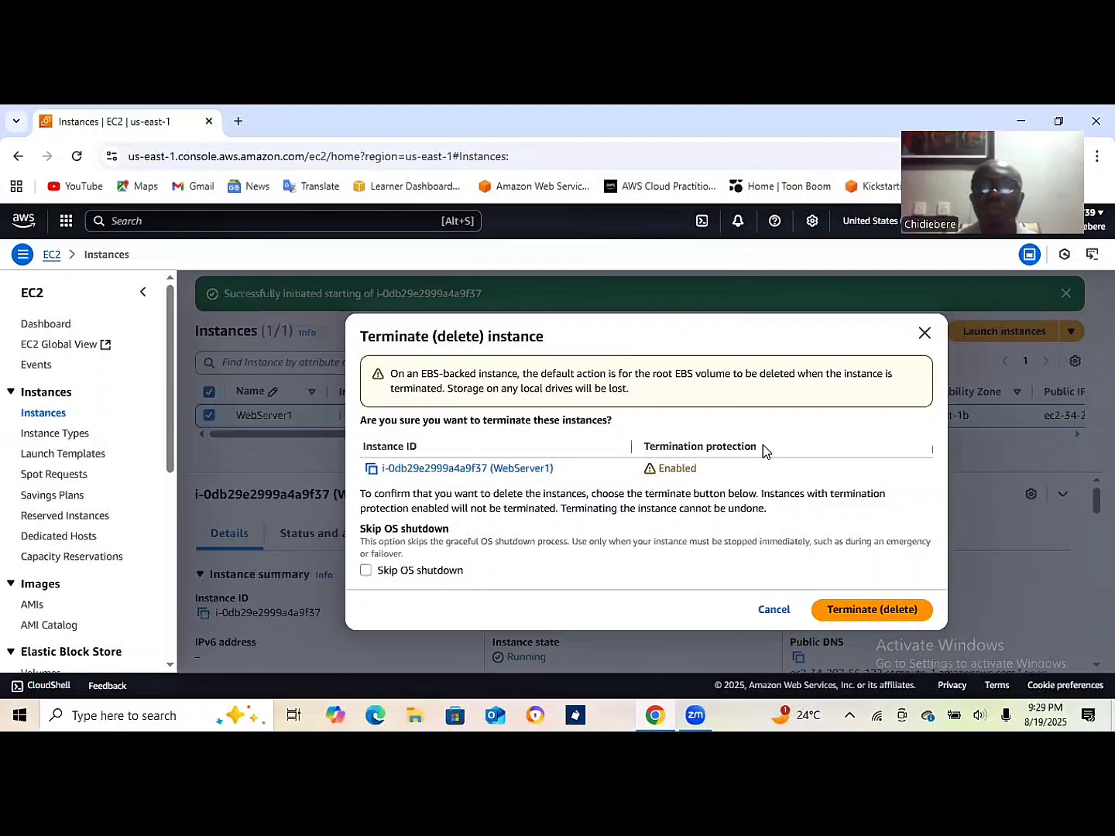
pyautogui.click(872, 610)
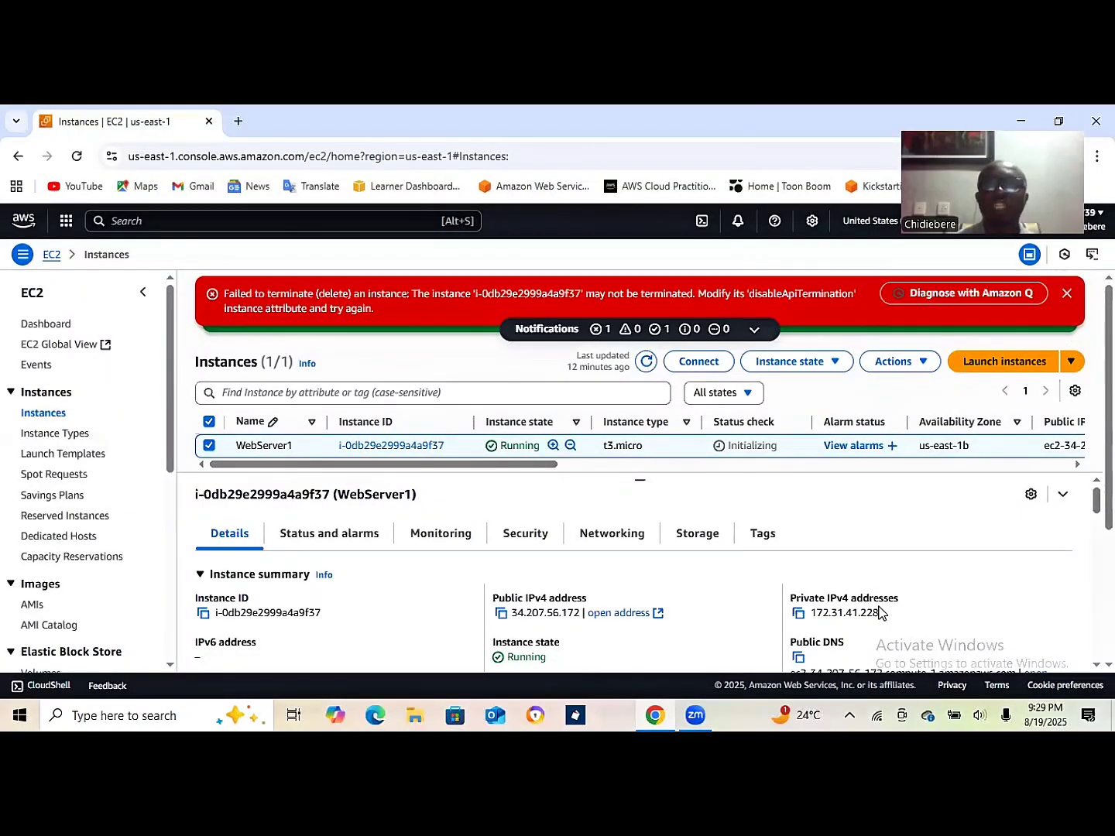
pyautogui.click(1068, 295)
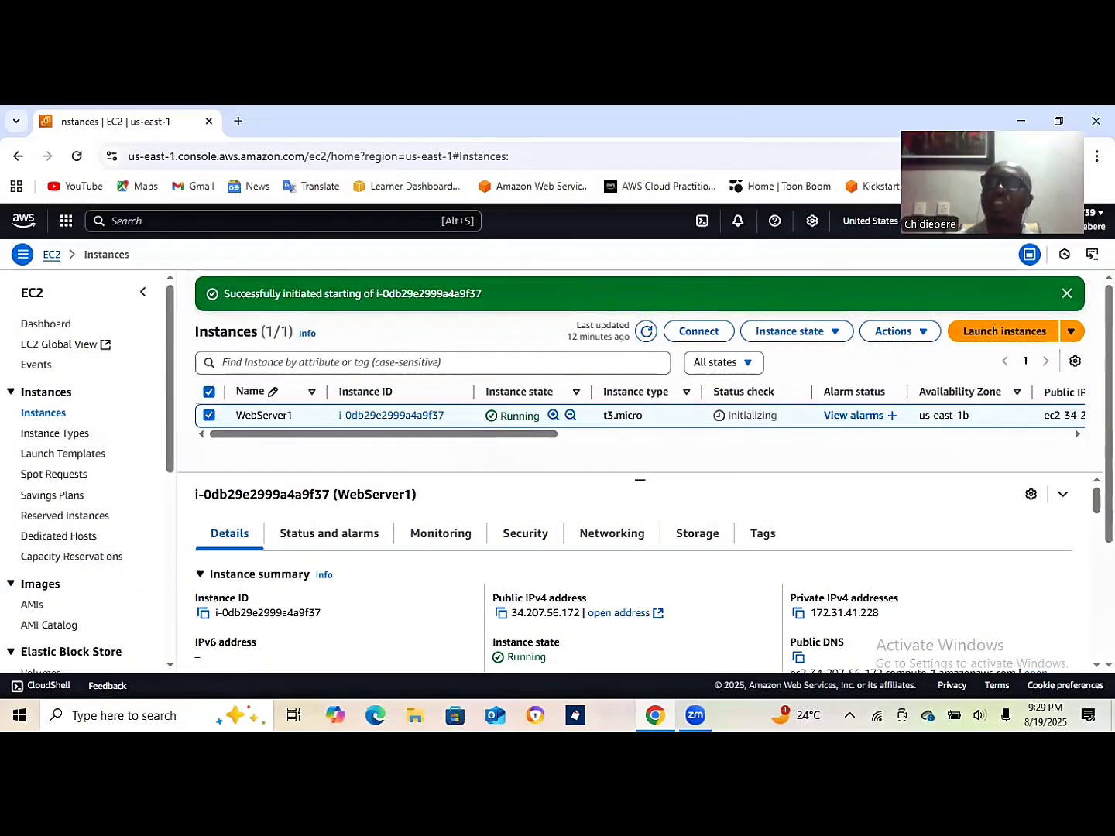
pyautogui.click(1067, 295)
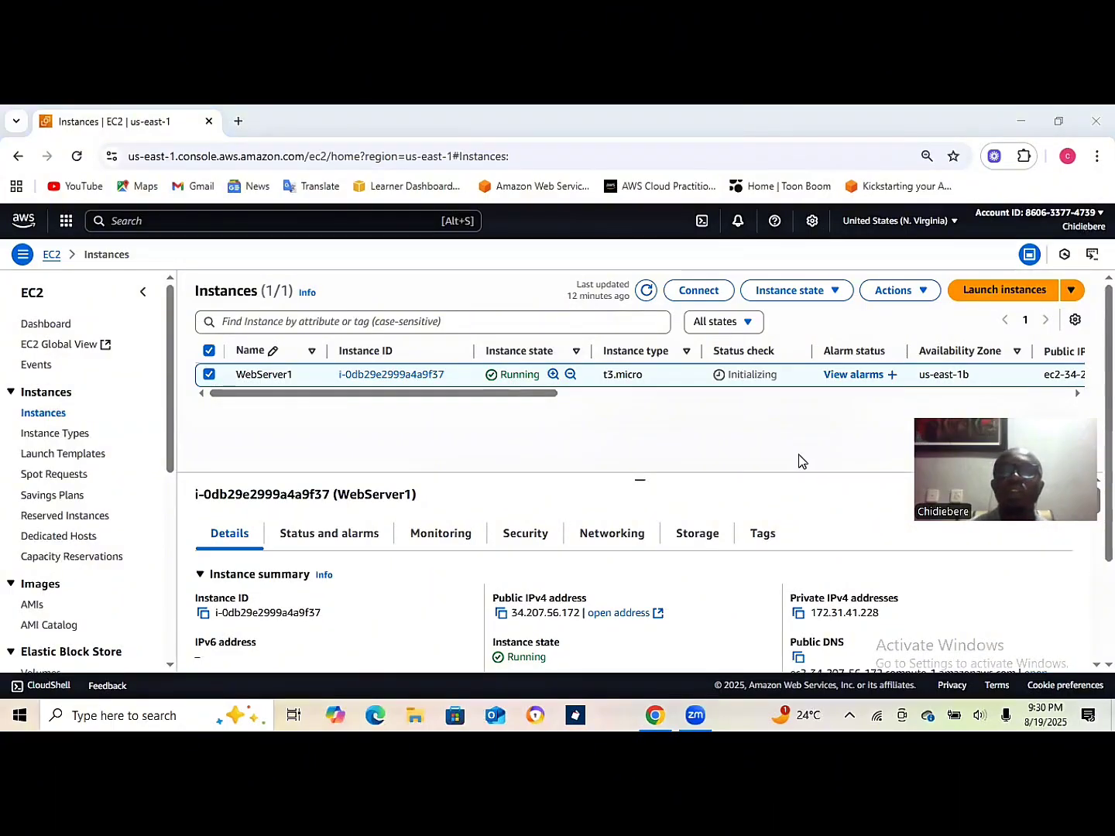
# Disable termination protection for WebServer1 in its instance settings and save the change.
pyautogui.click(928, 289)
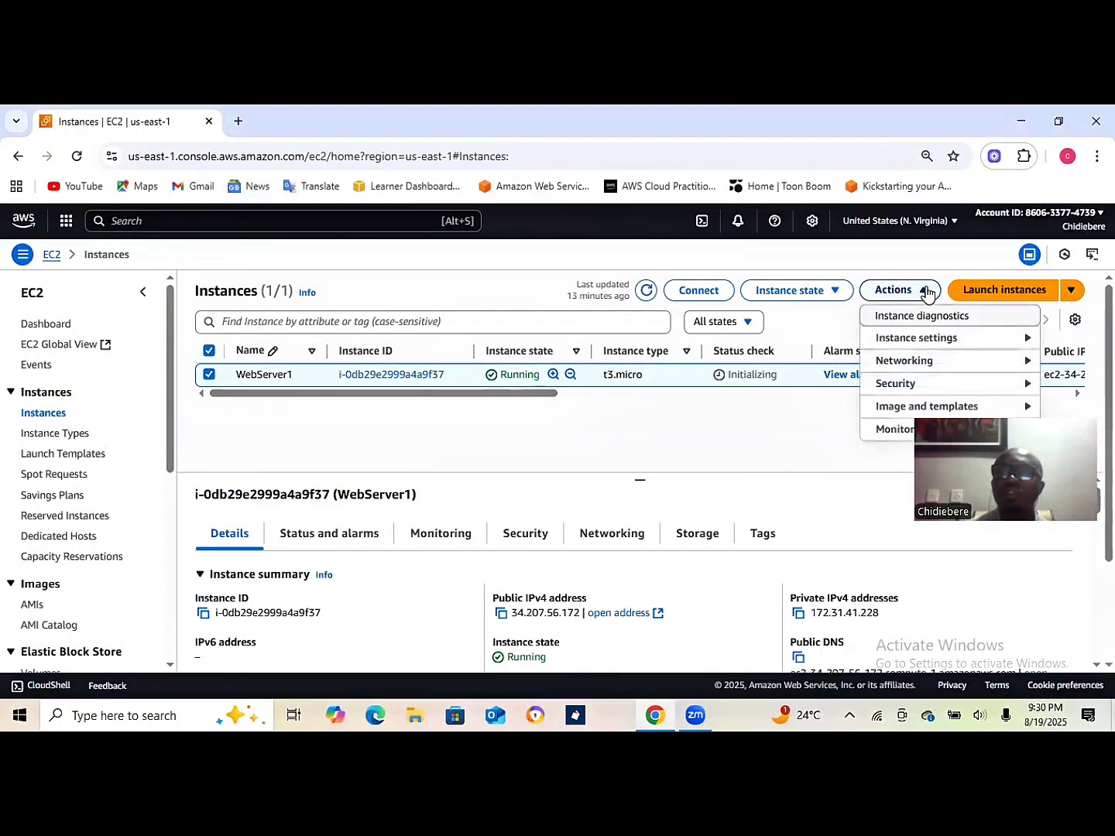
pyautogui.click(931, 338)
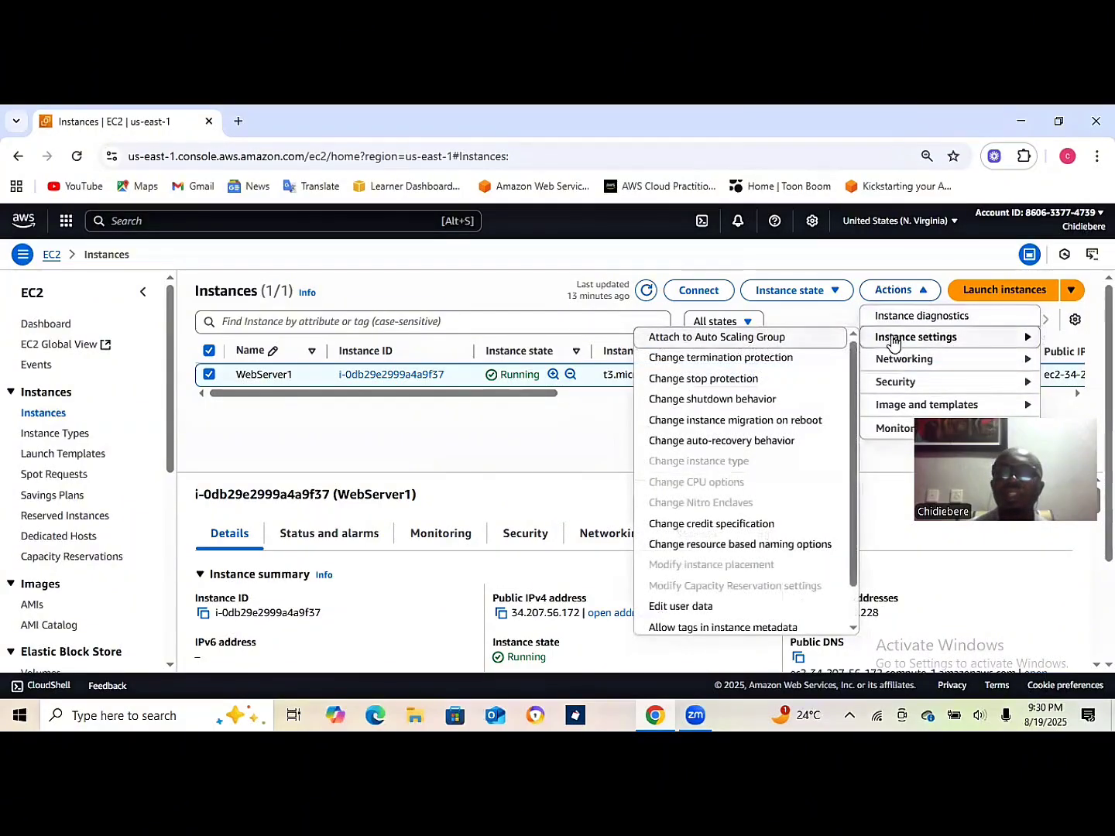
pyautogui.click(740, 361)
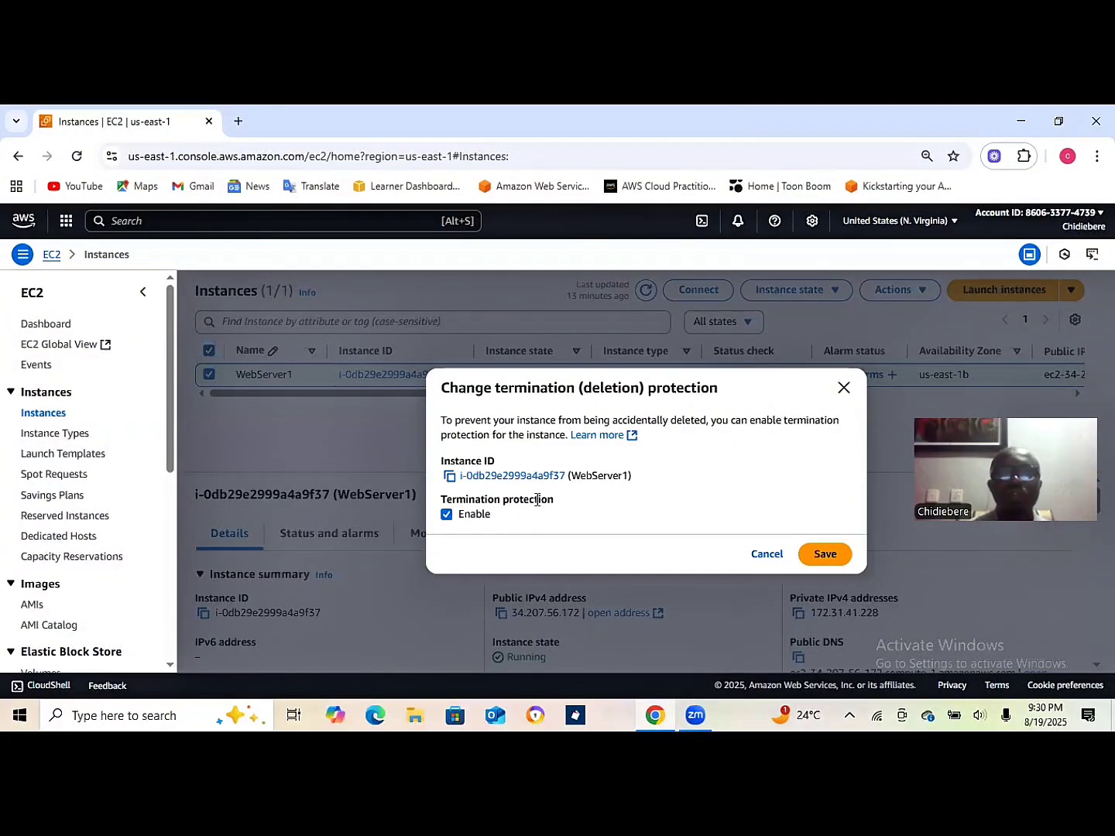
pyautogui.click(446, 515)
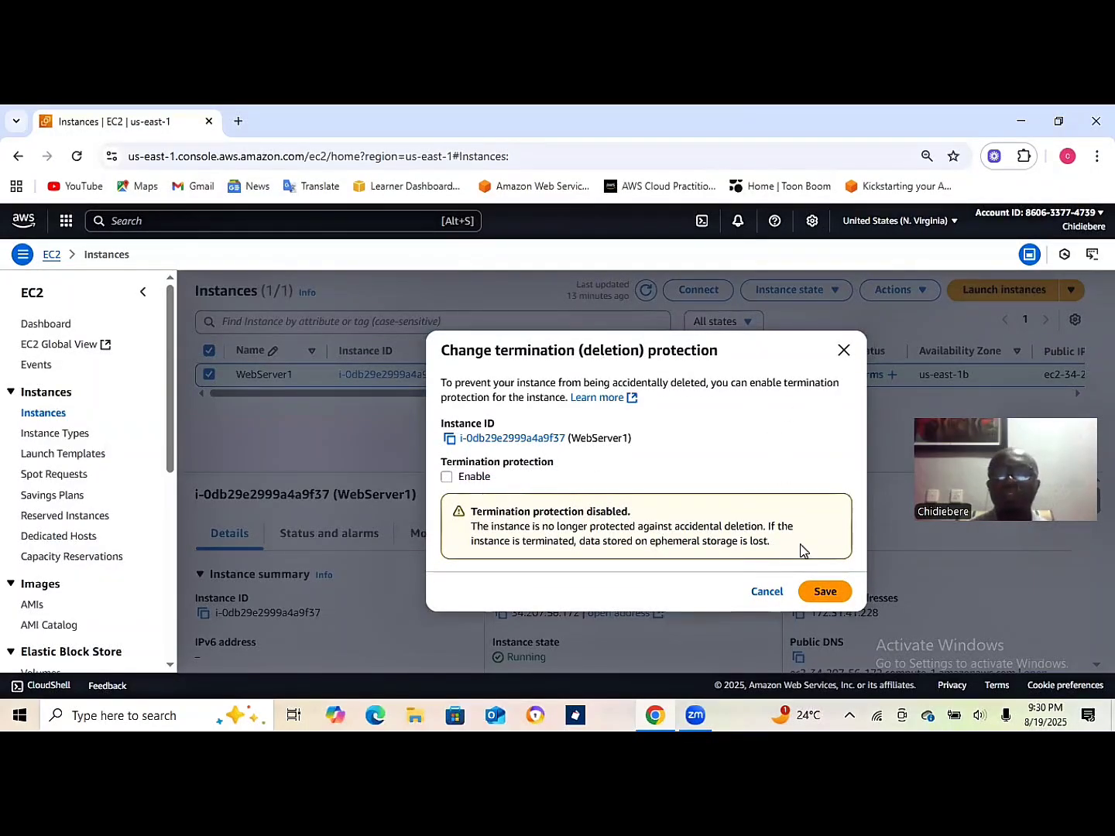
pyautogui.click(825, 592)
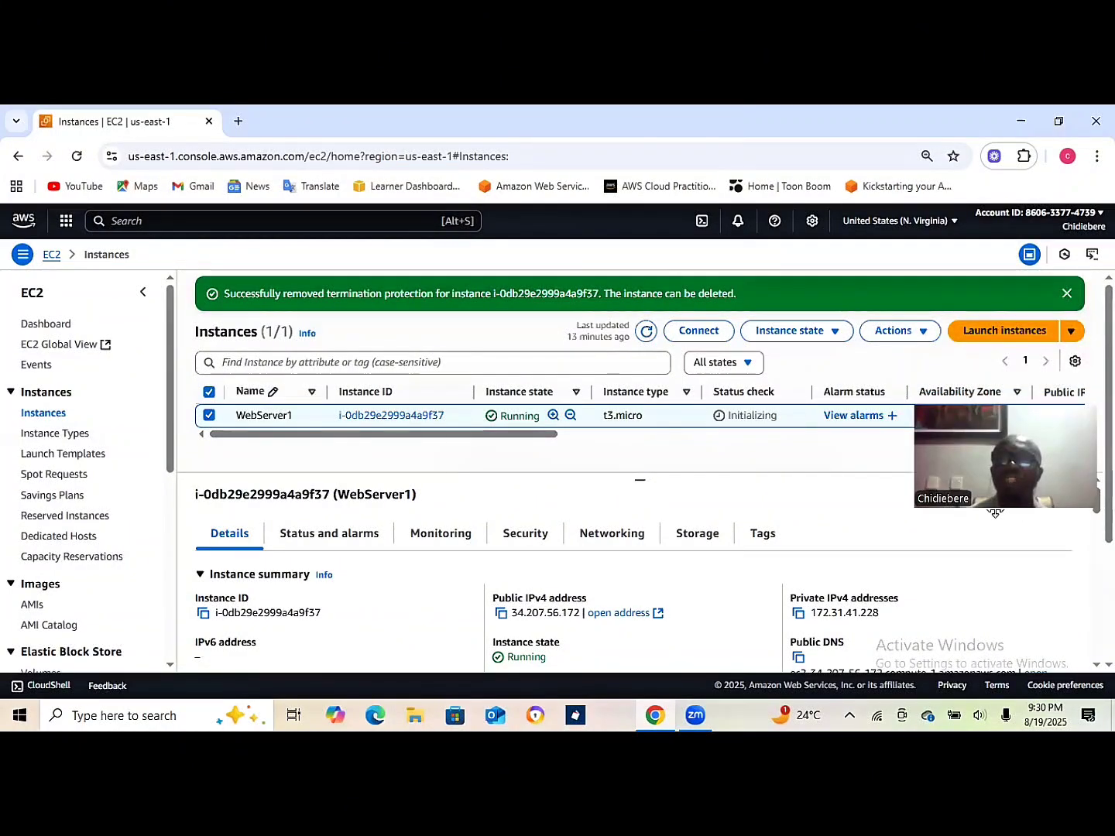
pyautogui.moveTo(994, 512); pyautogui.dragTo(995, 565)
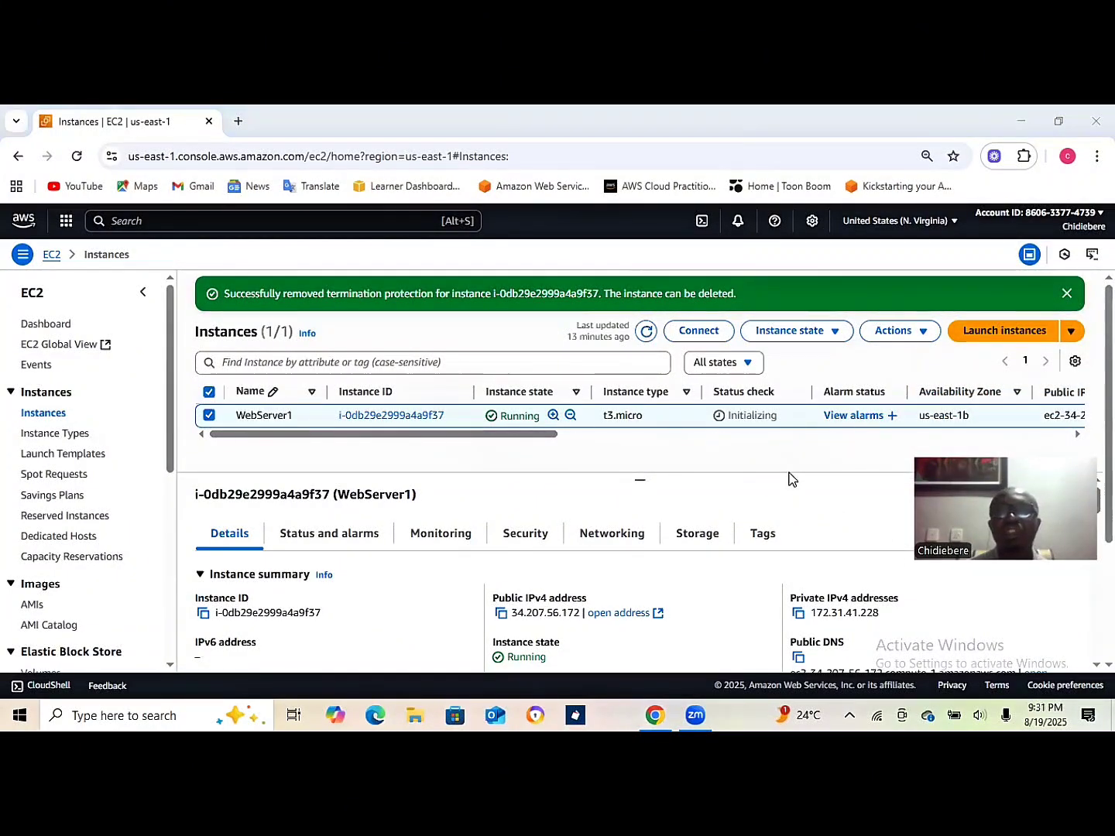
# Terminate the WebServer1 instance and confirm its deletion without skipping the OS shutdown.
pyautogui.click(836, 330)
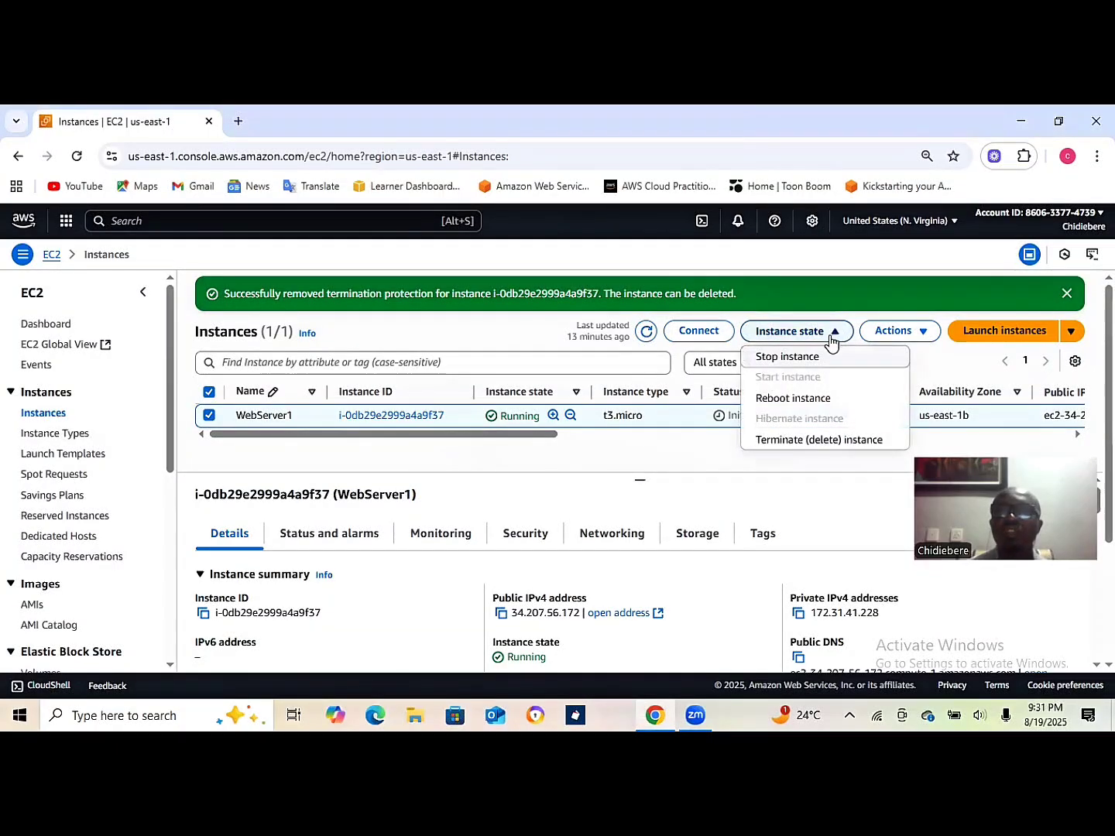
pyautogui.click(819, 442)
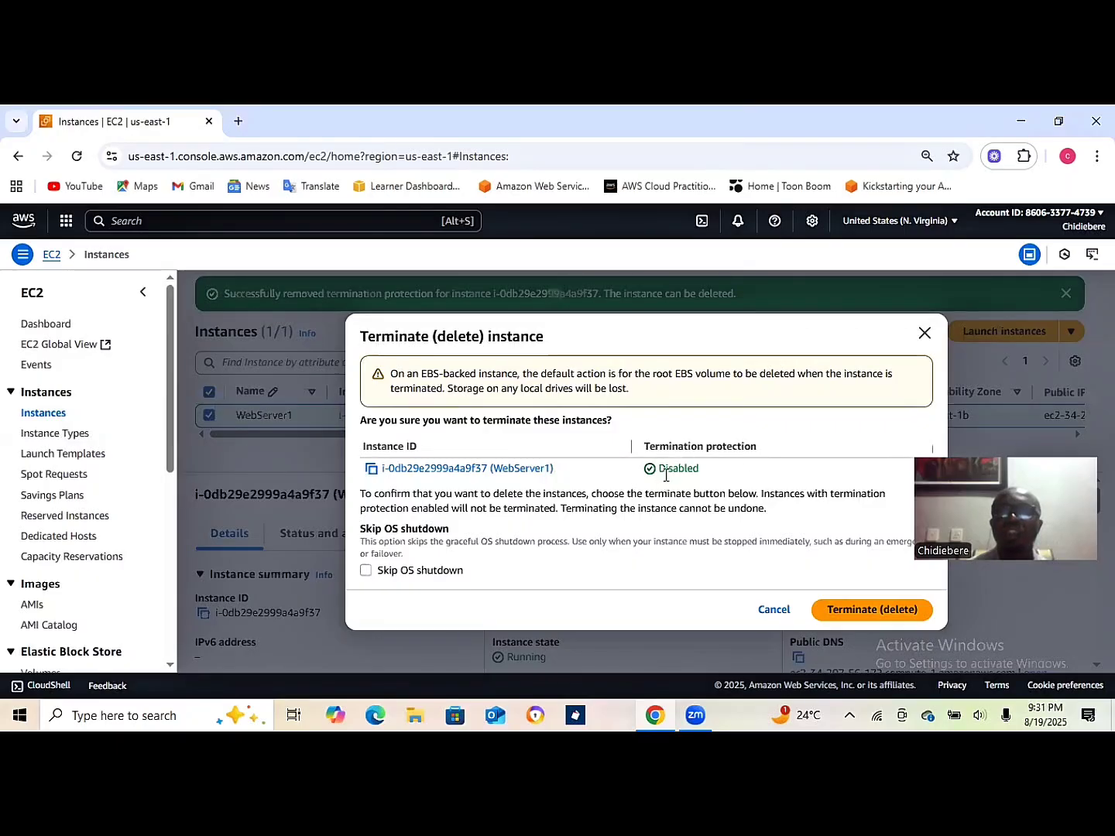
pyautogui.click(871, 609)
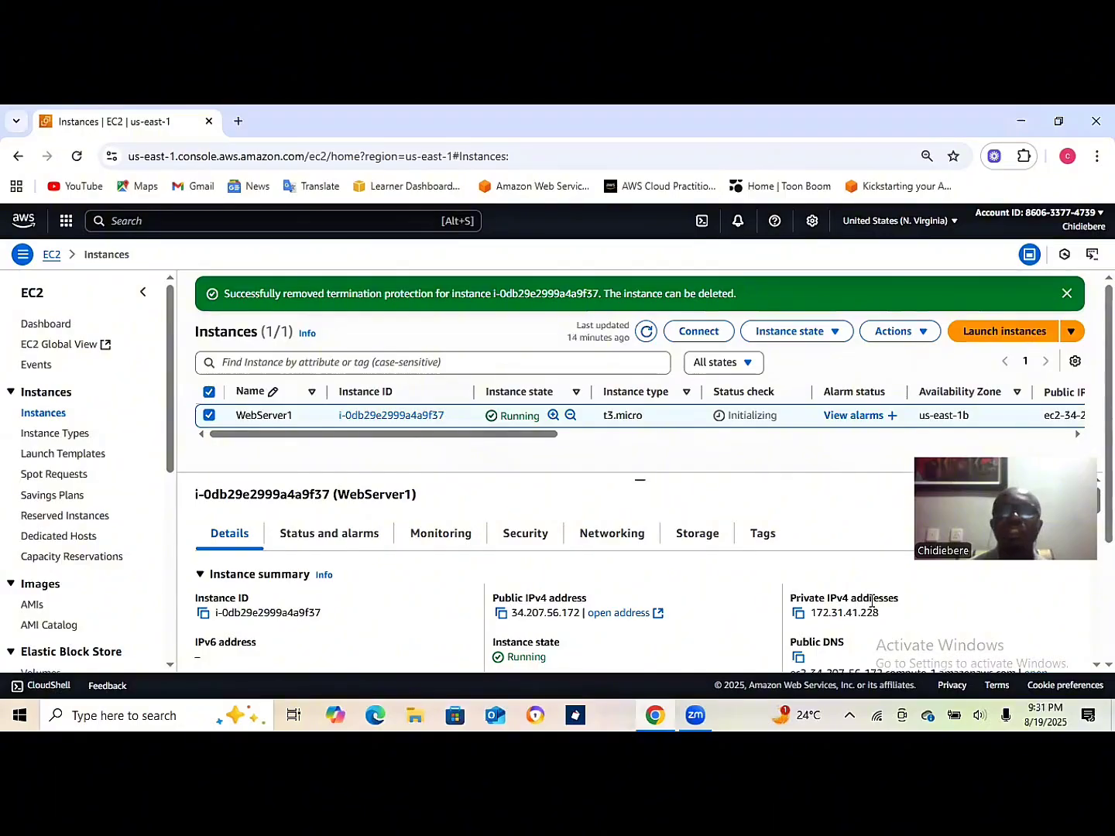